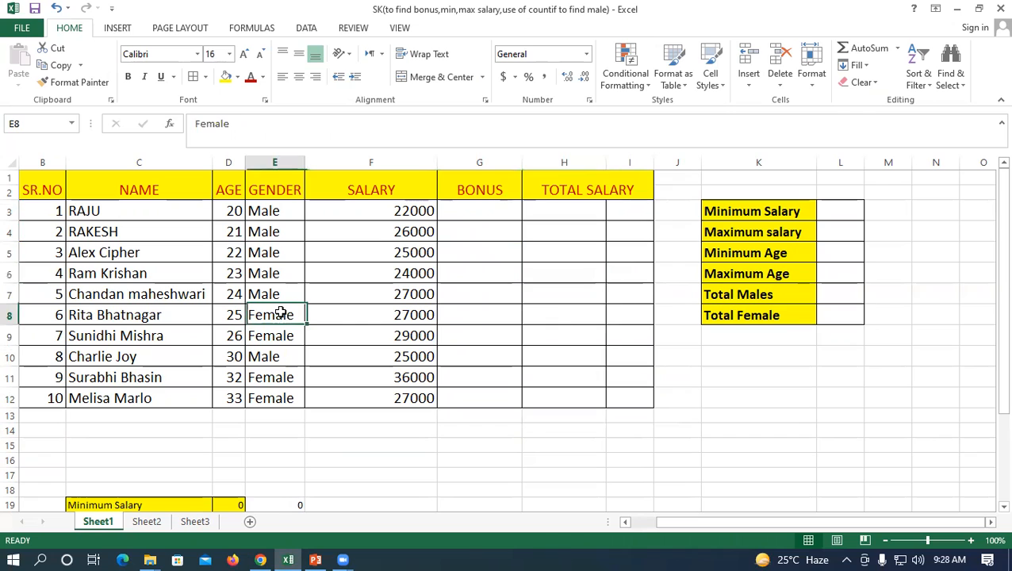
- Review the Gender header and the name, age, gender and salary entries of the employee table
left_click(274, 190)
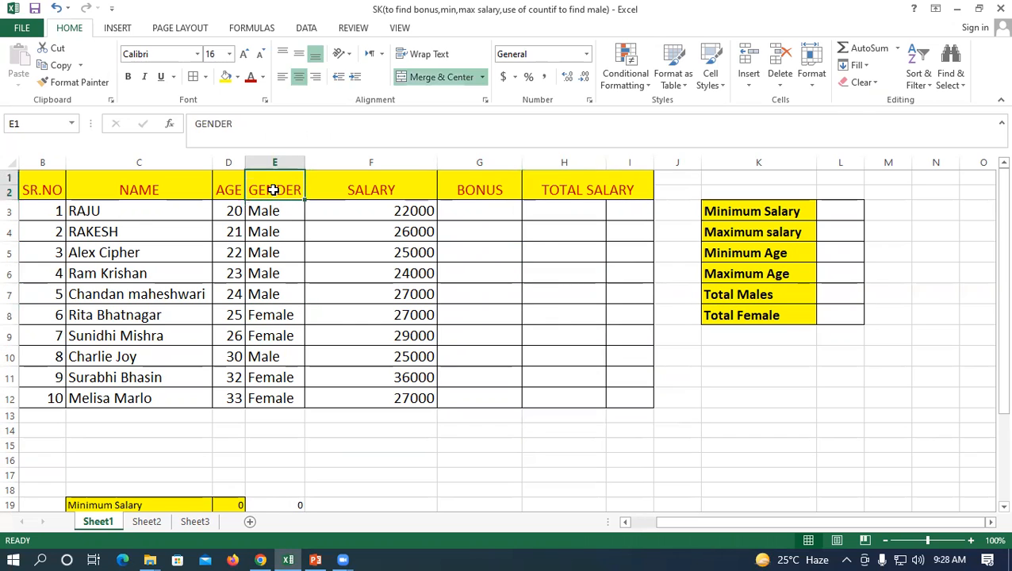
left_click(127, 213)
left_click_drag(113, 209, 131, 409)
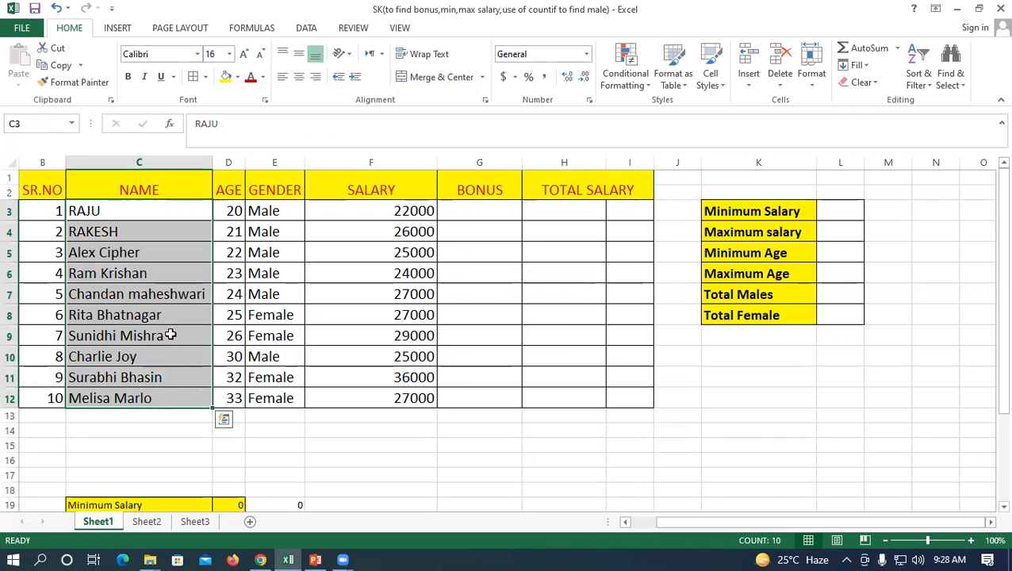
left_click_drag(226, 210, 227, 387)
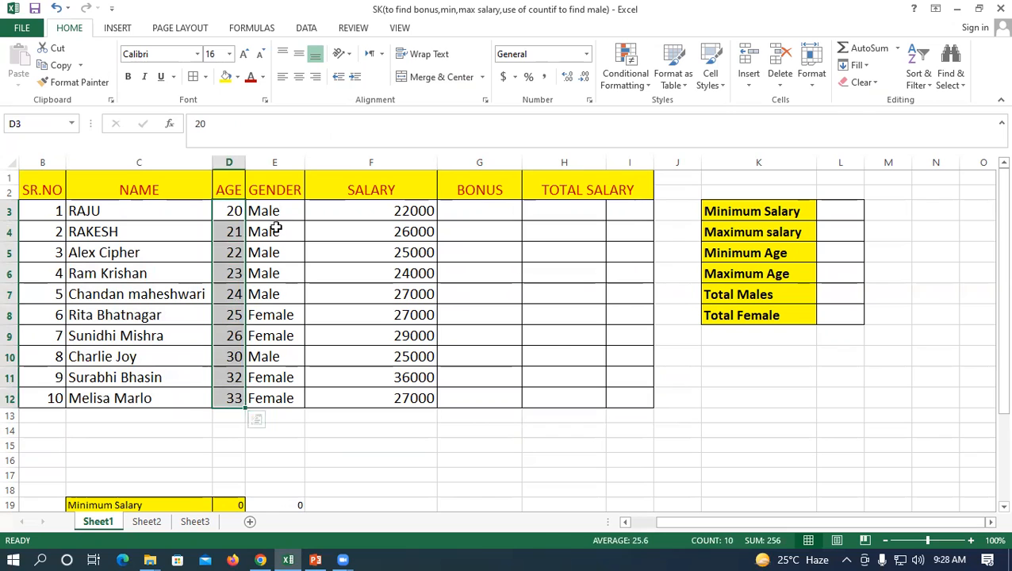
left_click_drag(275, 210, 266, 400)
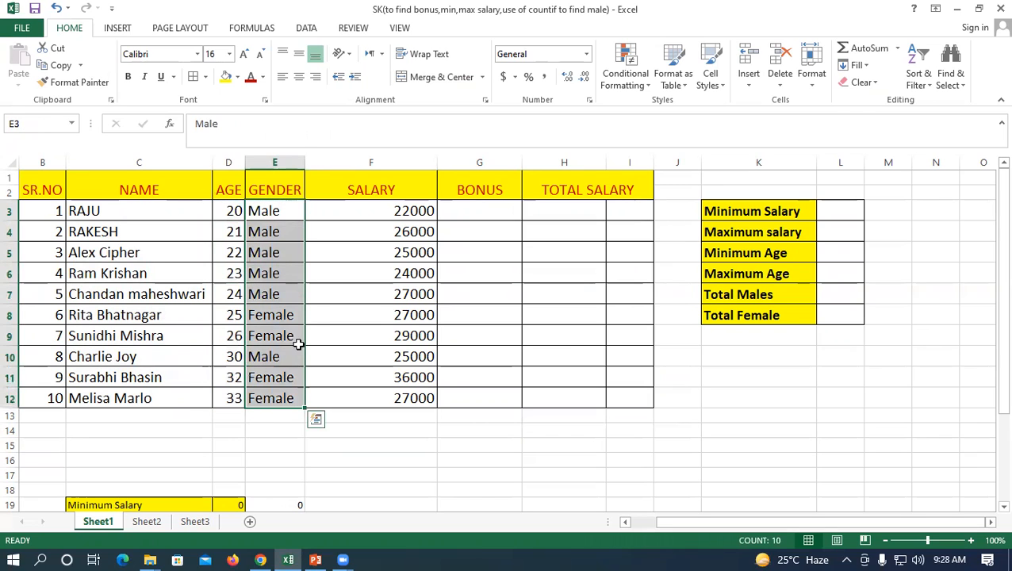
left_click(379, 207)
left_click_drag(379, 207, 396, 412)
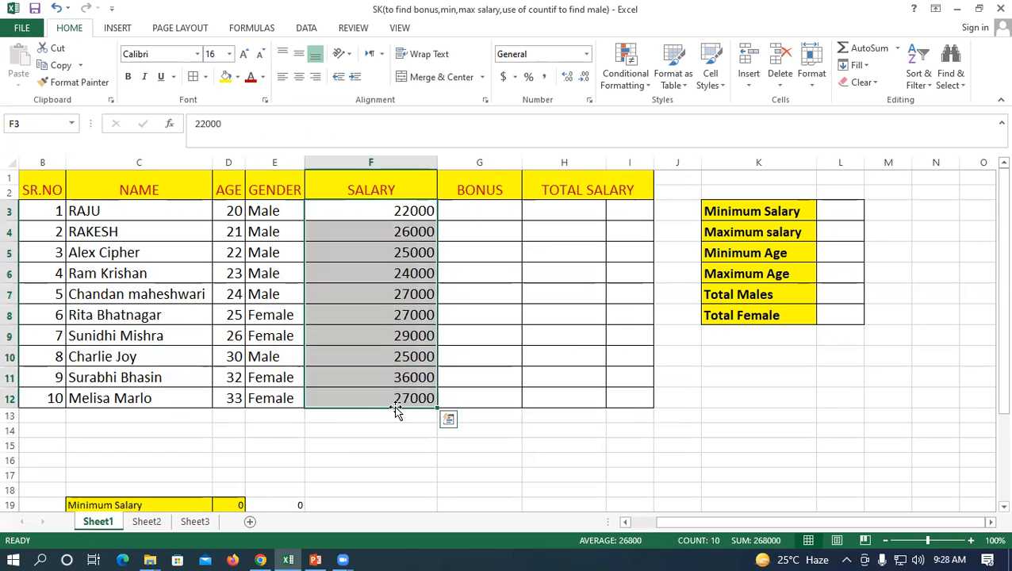
- Enter the formula =IF(E3="Male","5000","4500") in the first Bonus cell, G3
left_click(459, 206)
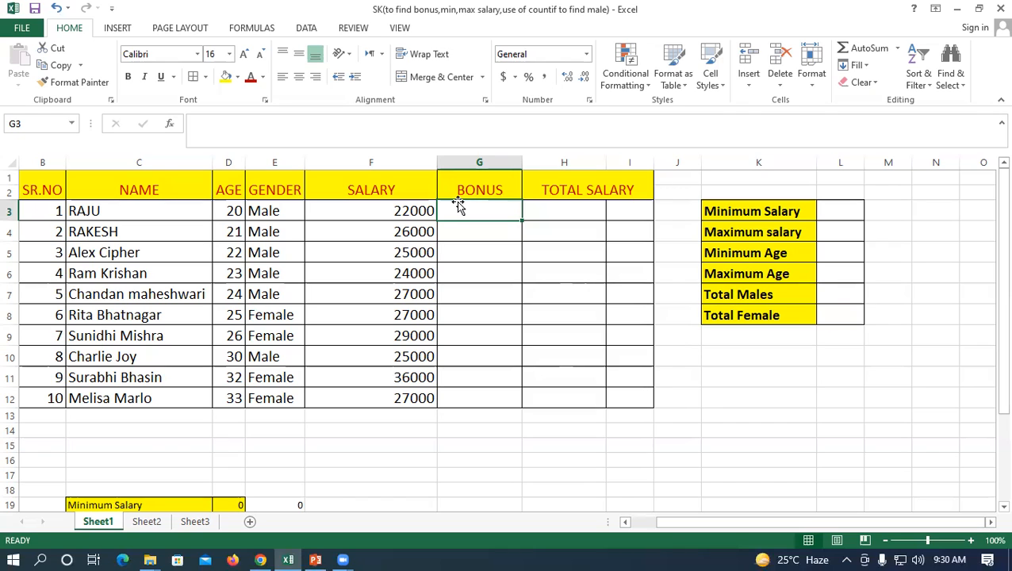
type("=")
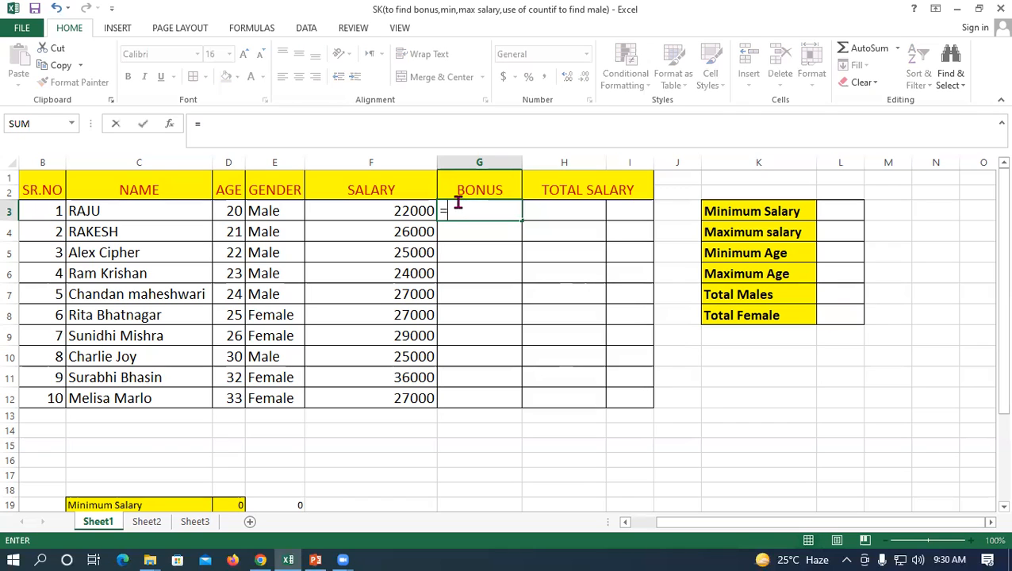
type("if")
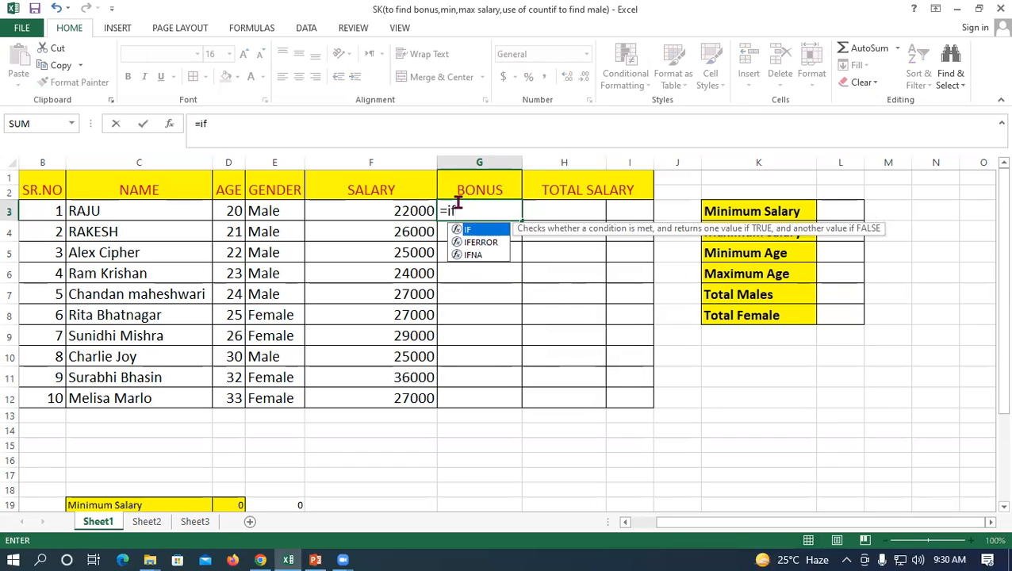
type("(")
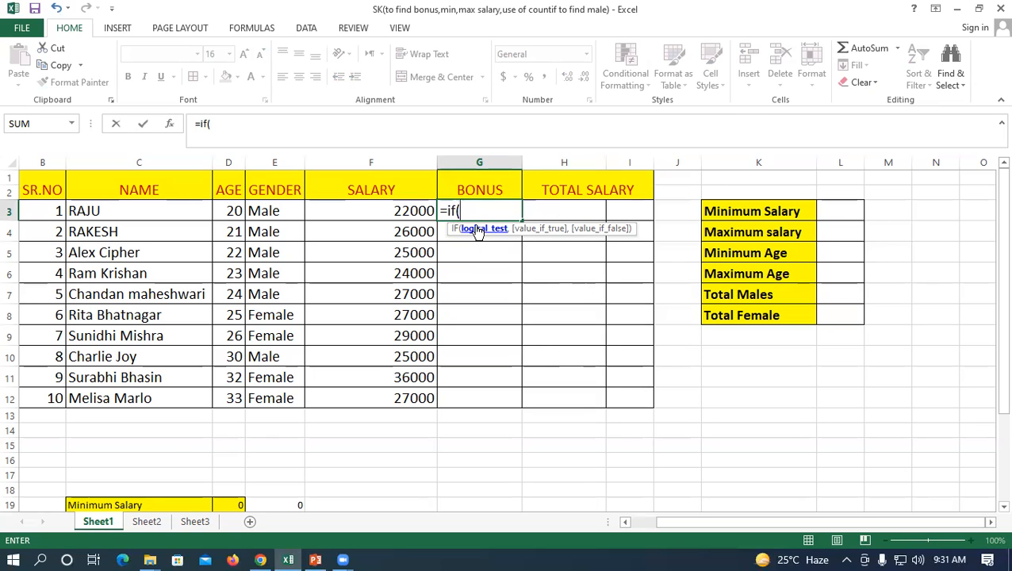
left_click(276, 213)
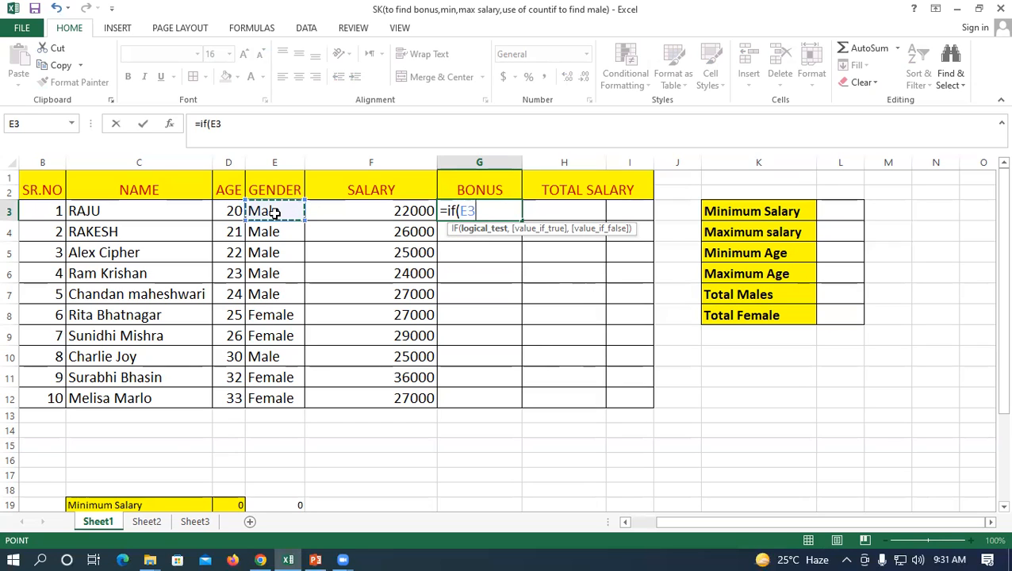
type("=")
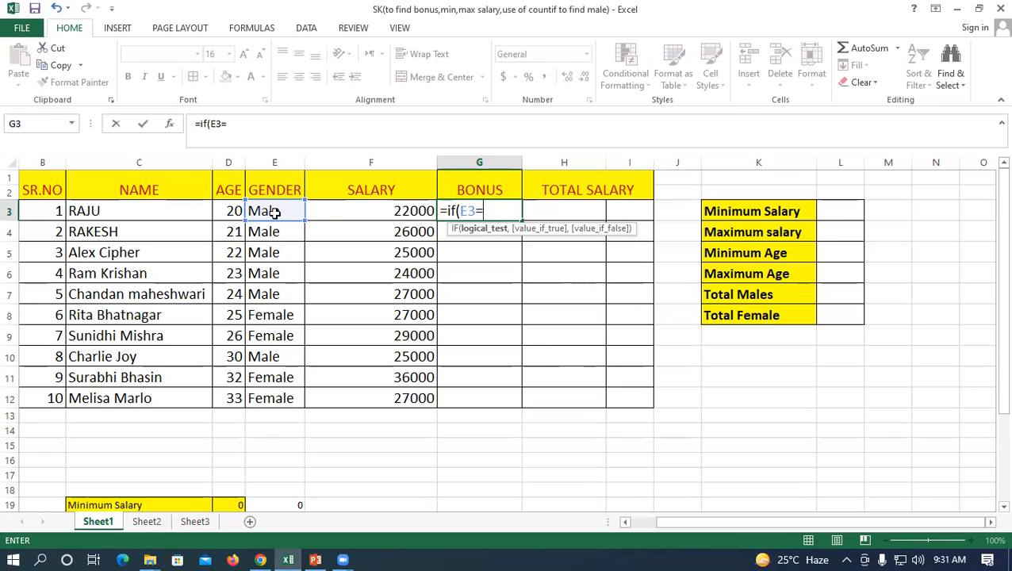
type("\"Male")
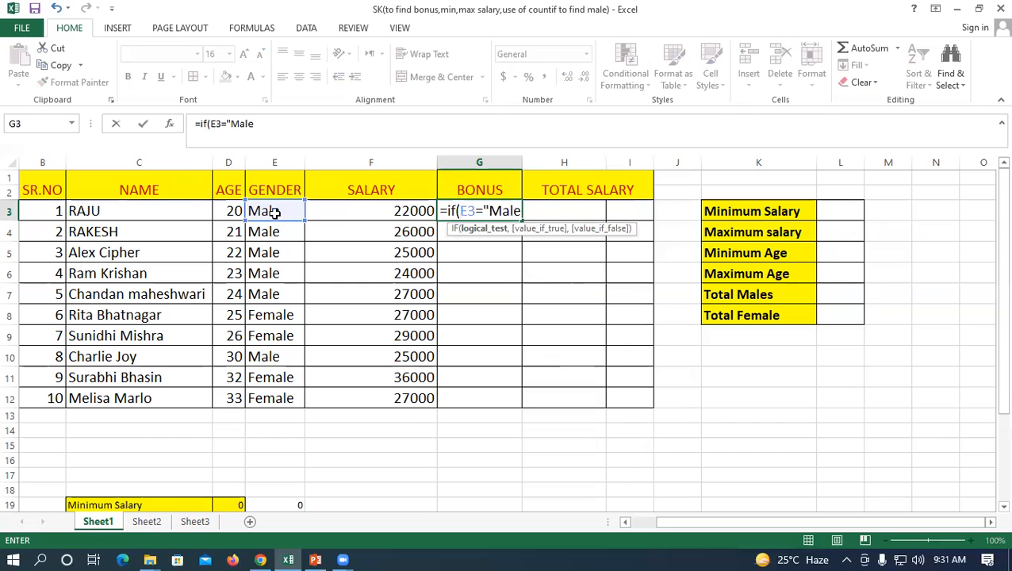
type("\"")
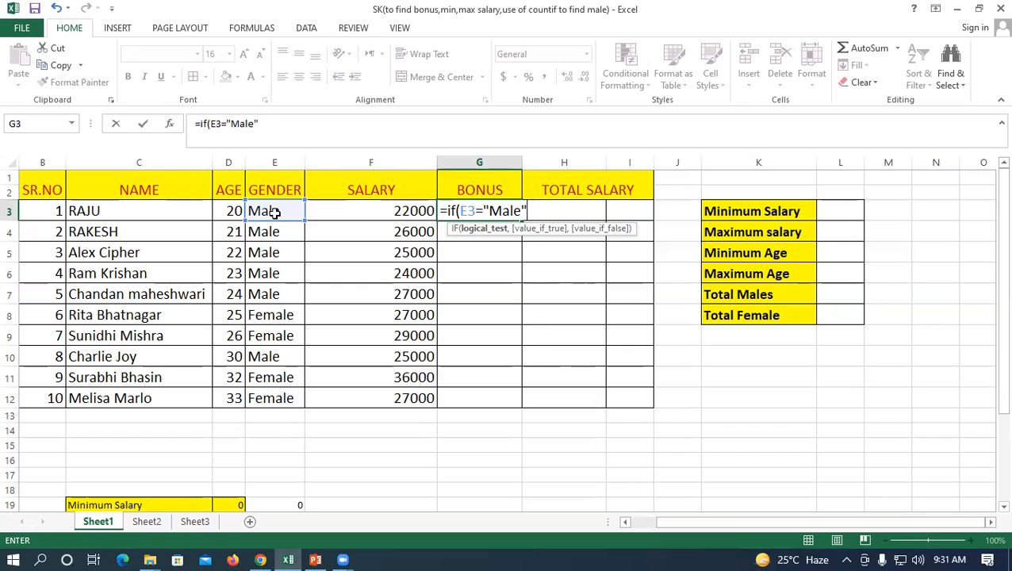
type(",")
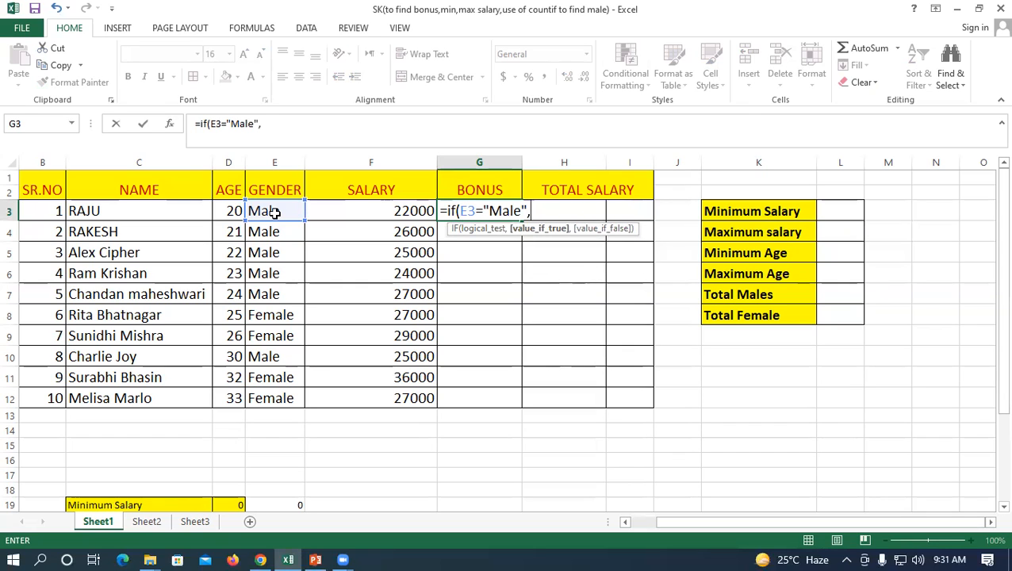
type("\"5000")
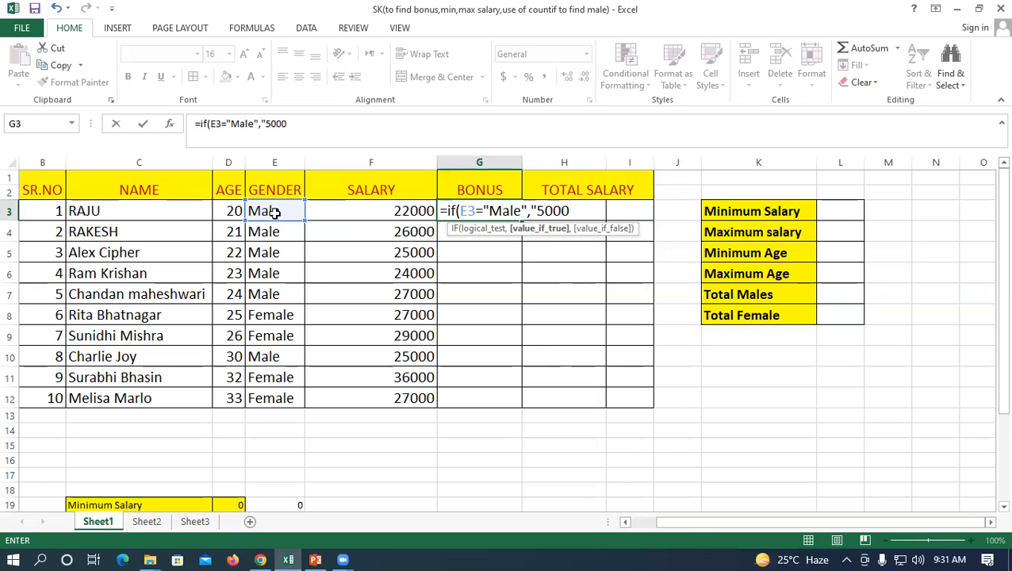
type("\",")
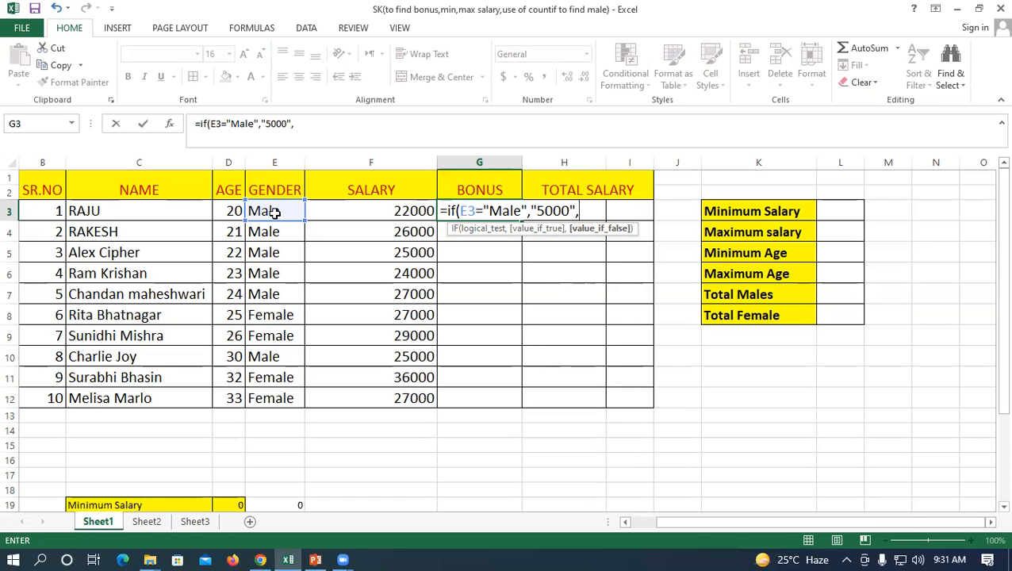
type("\"4500")
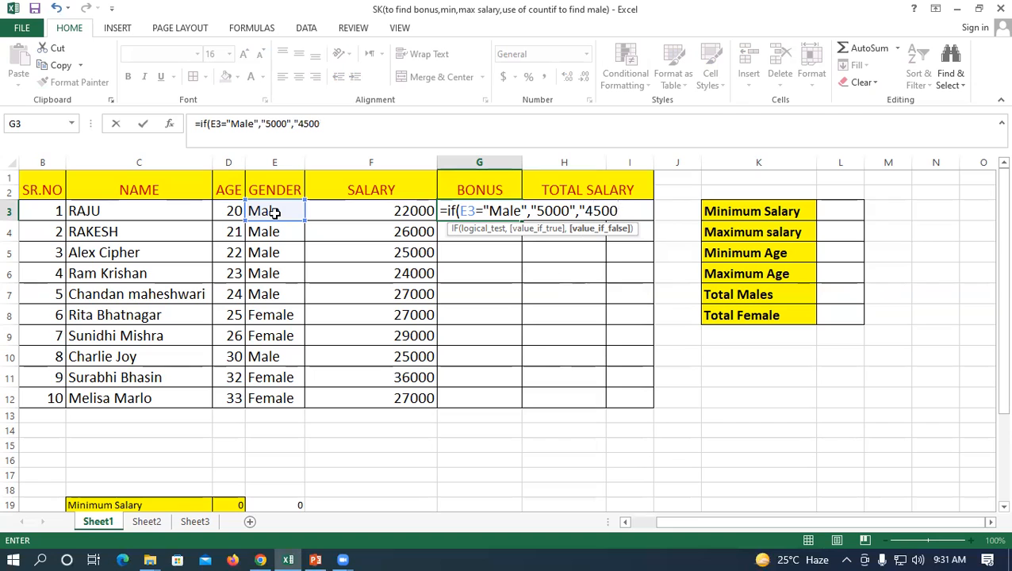
type("\"")
type(")")
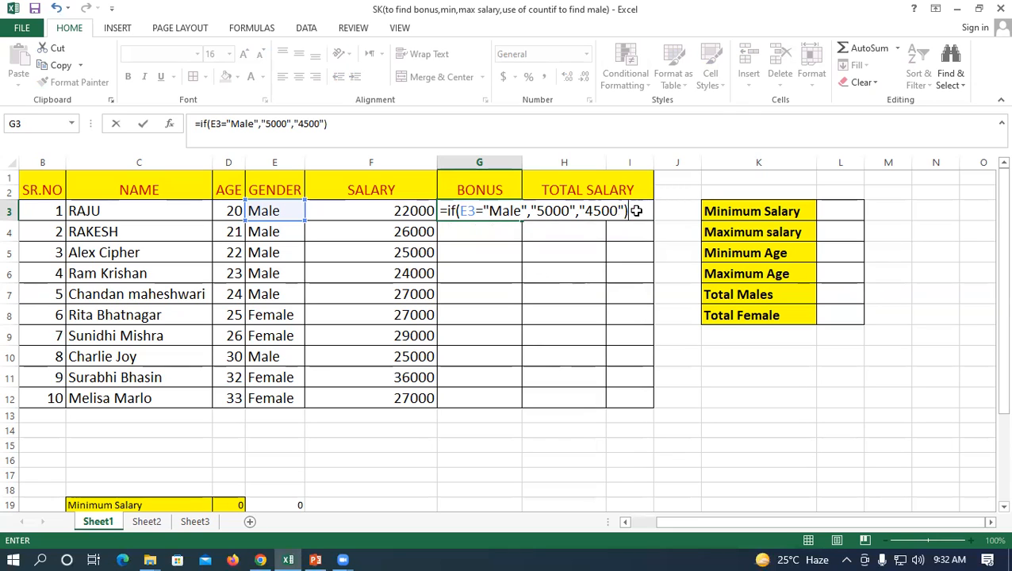
key("Return")
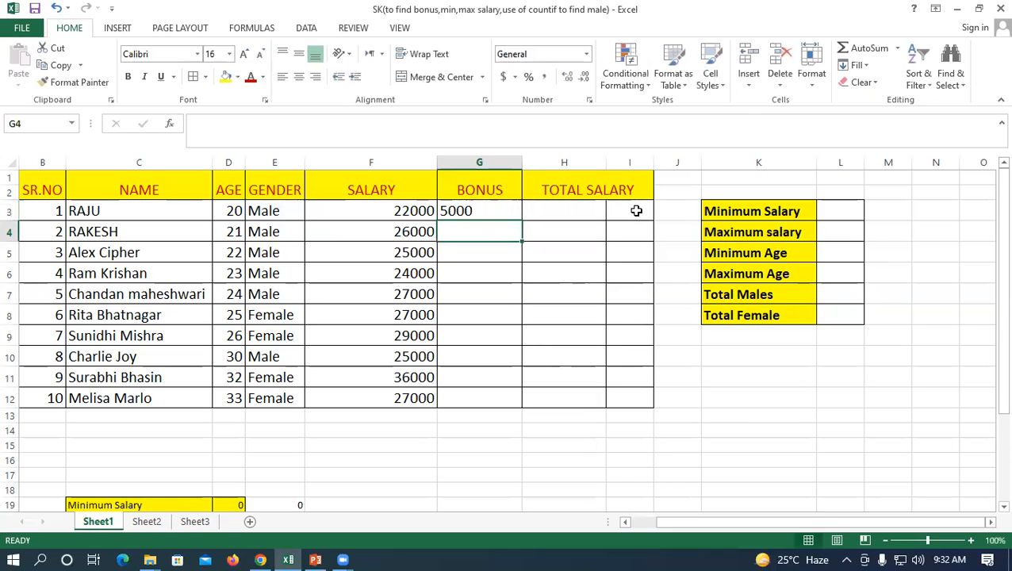
- Copy the bonus formula from G3 down through G12 for all employees
left_click(284, 214)
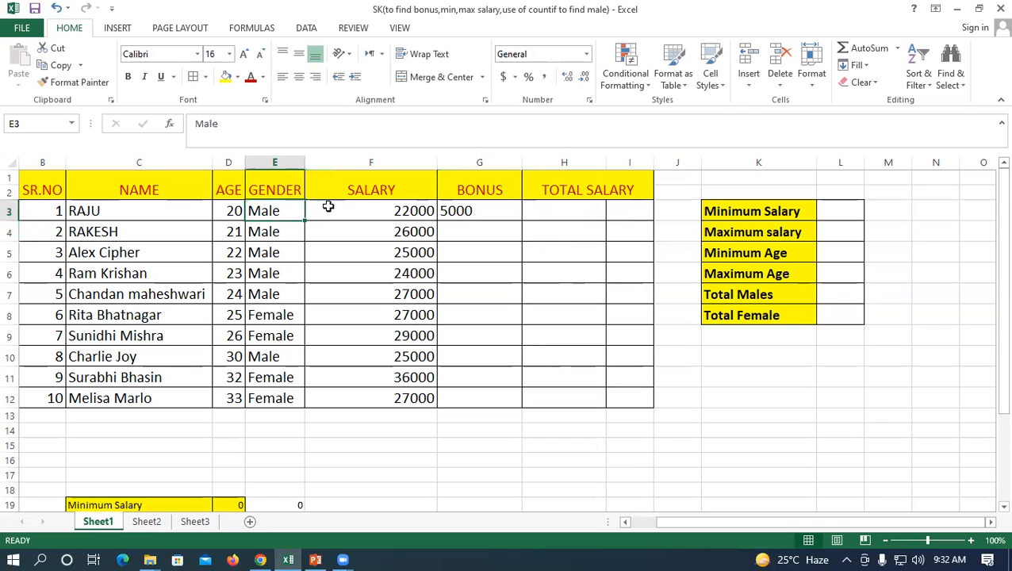
left_click(469, 216)
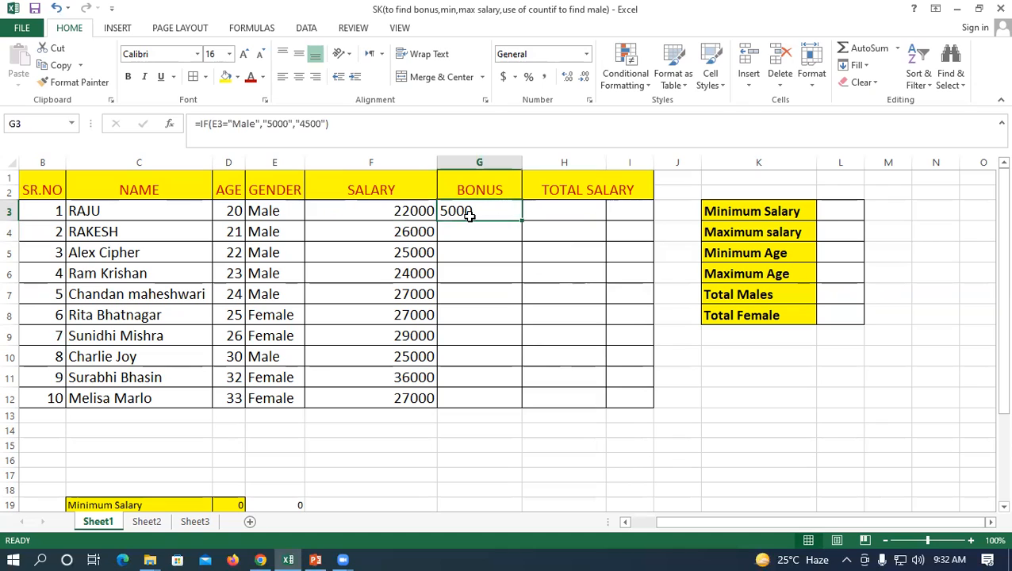
left_click_drag(523, 220, 562, 409)
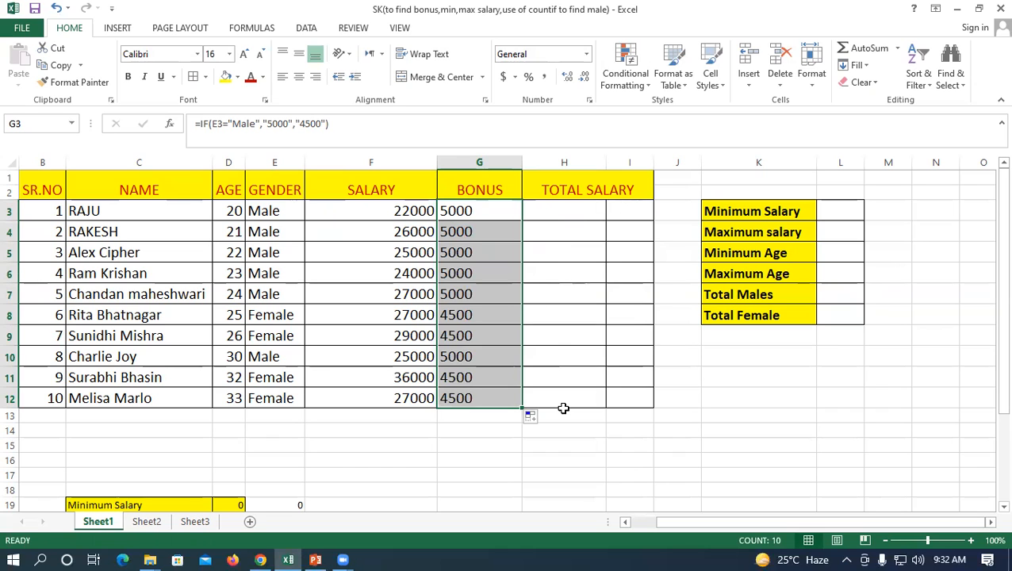
- Clear the gender entries in E3:E12 and change the column's header to Post
left_click_drag(270, 210, 283, 400)
key("Delete")
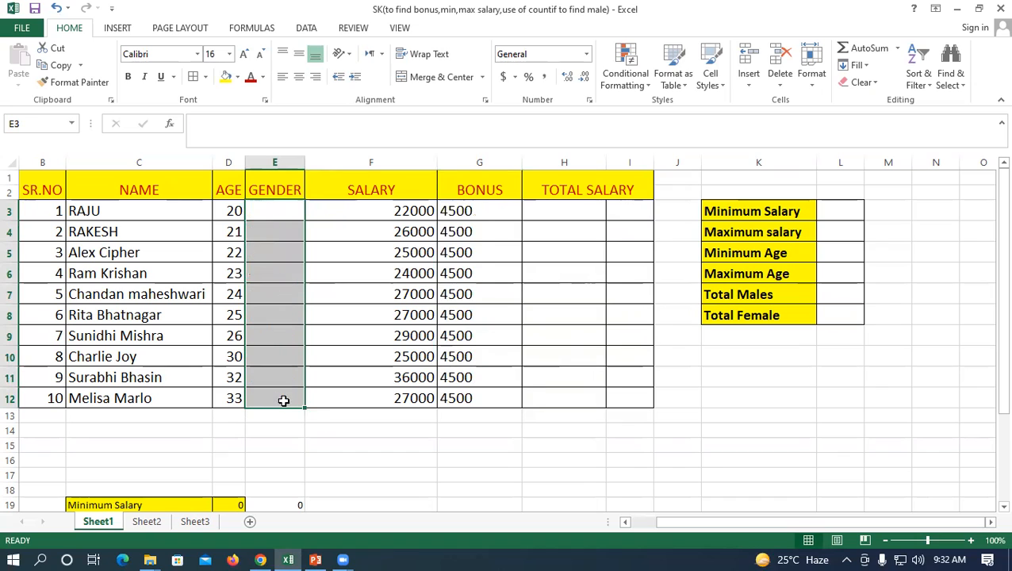
left_click(274, 179)
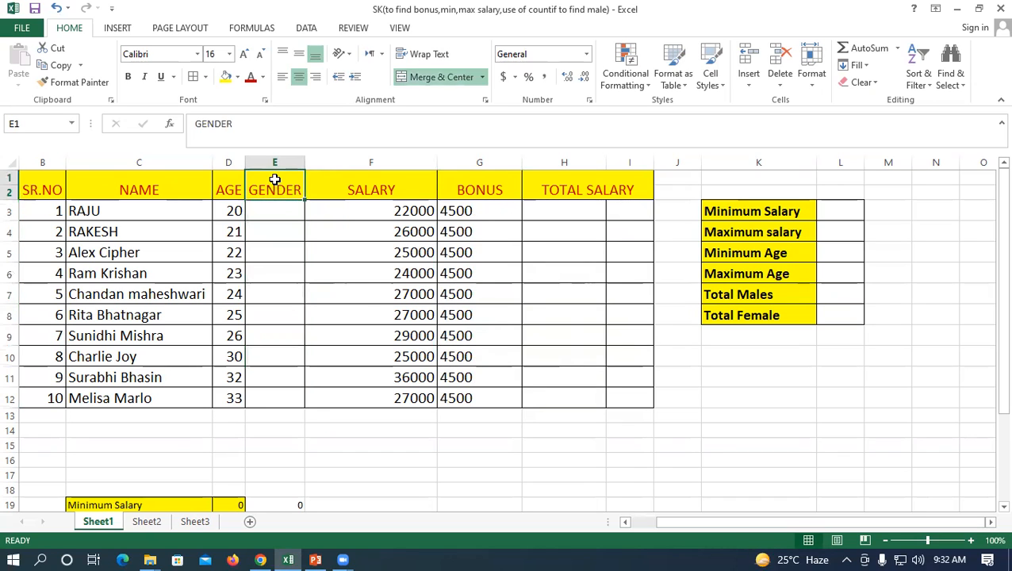
key("BackSpace")
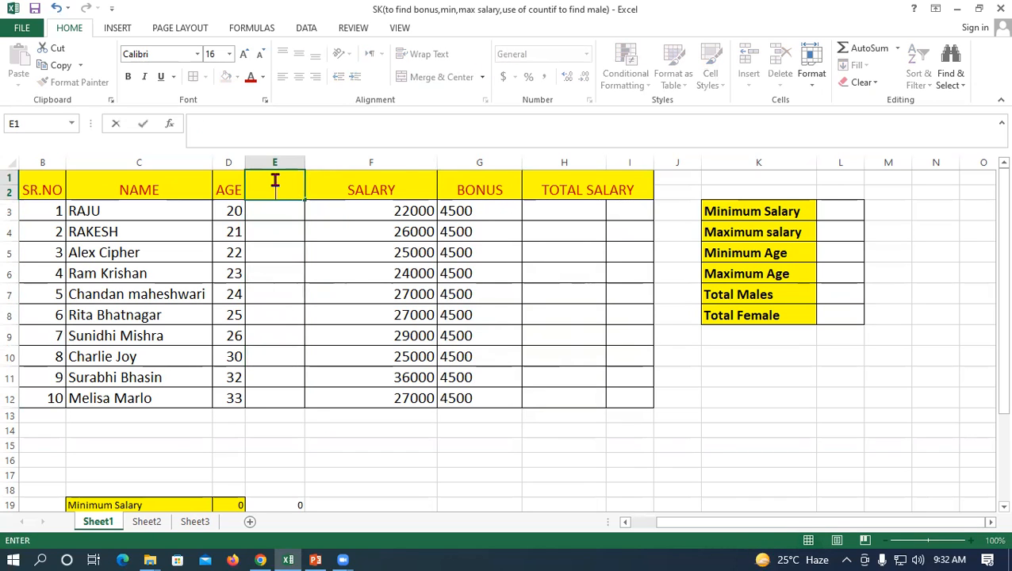
type("Post")
key("Return")
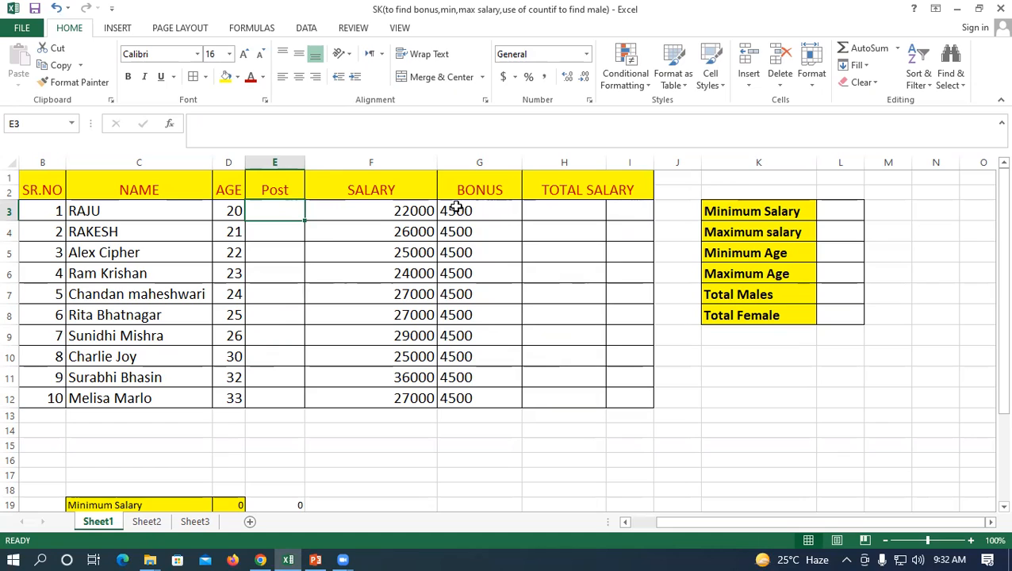
- Enter the posts Sale Man, Accountant and Worker in cells E3, E4 and E5
type("Sale man")
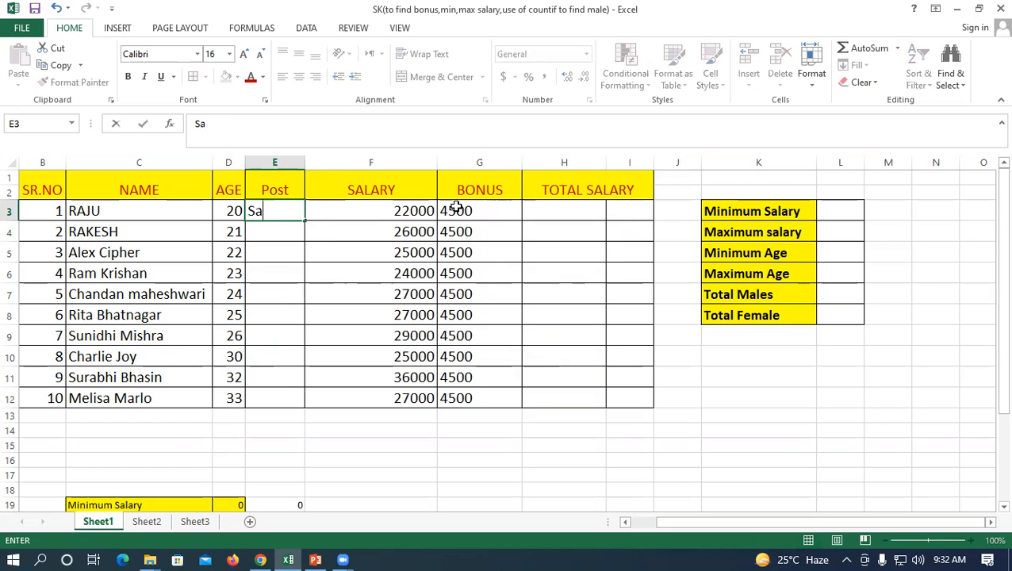
key("BackSpace")
key("BackSpace")
key("BackSpace")
type("Man")
key("Return")
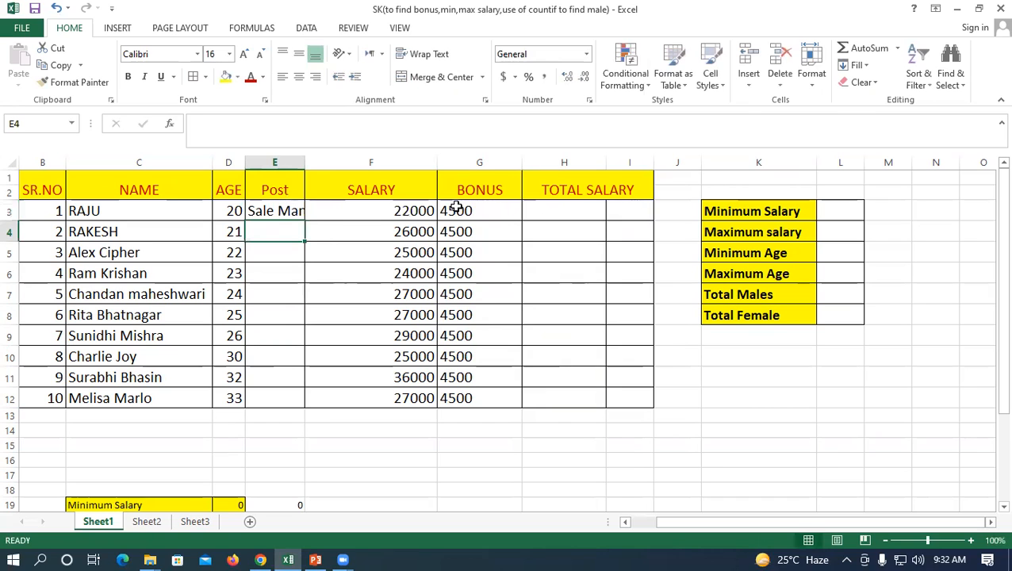
type("Accountant")
key("Return")
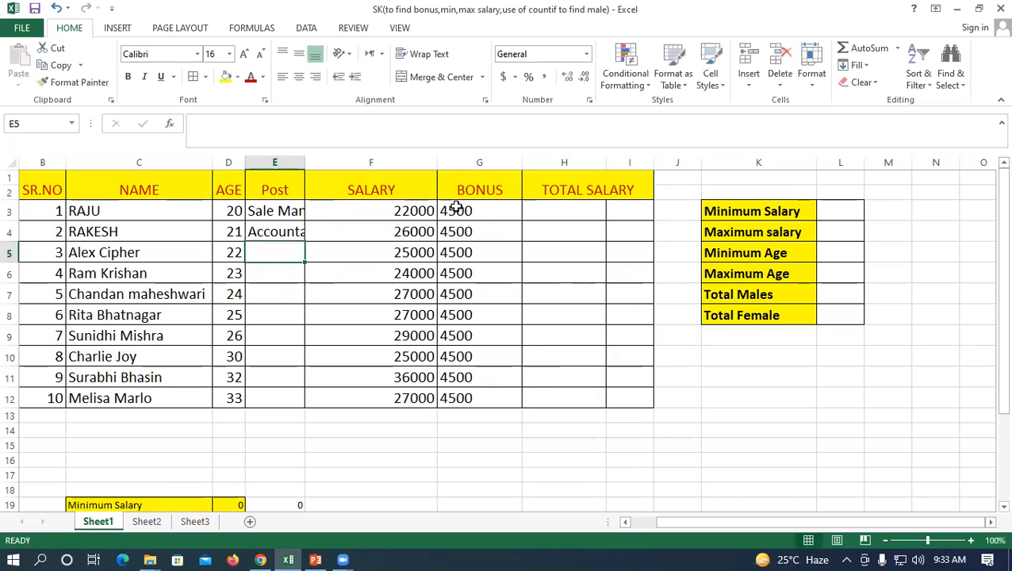
type("WOr")
key("BackSpace")
key("BackSpace")
type("orker")
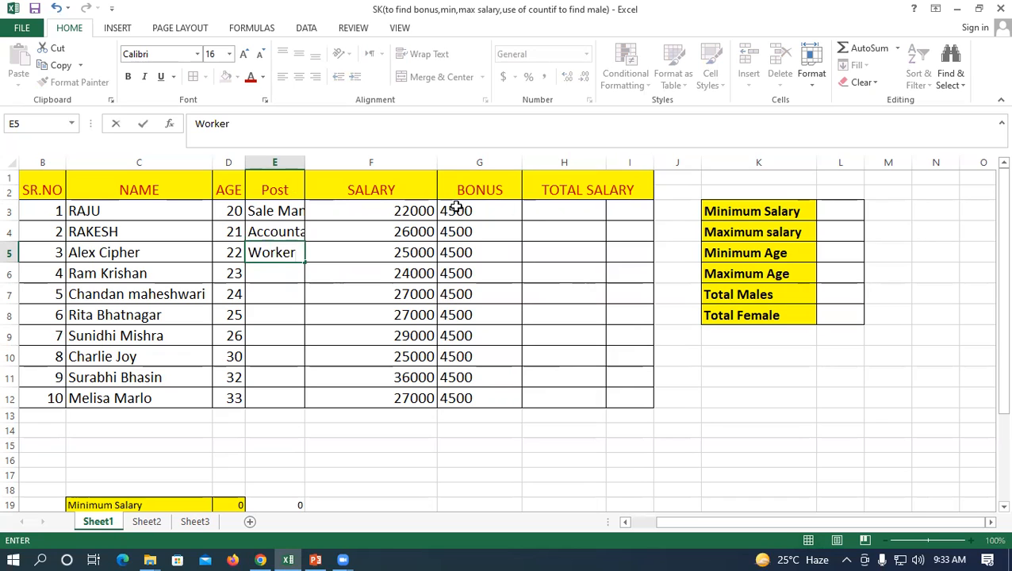
key("Return")
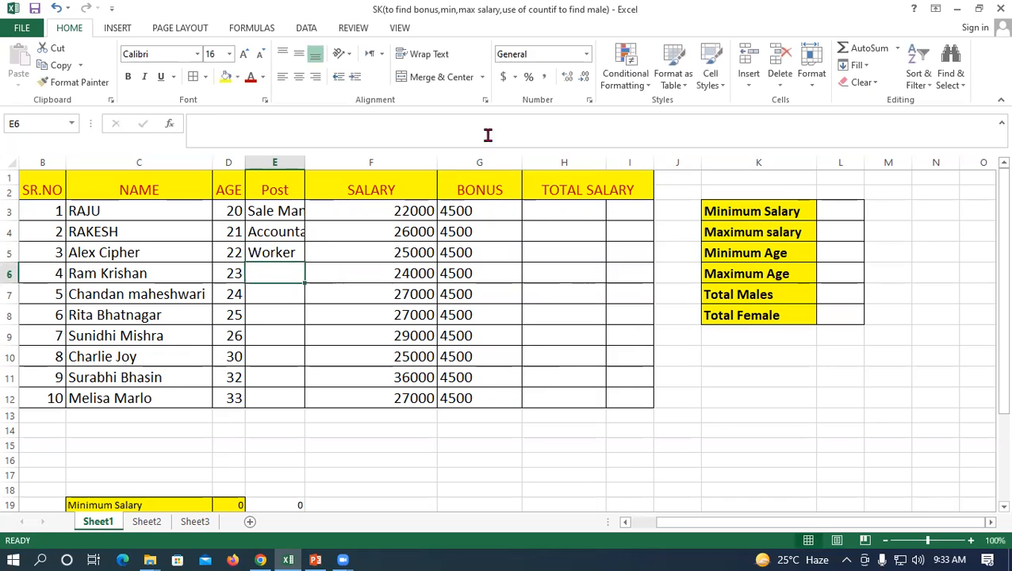
- Widen the Post column to fit its entries and repeat the three posts down through E12
left_click_drag(305, 162, 327, 157)
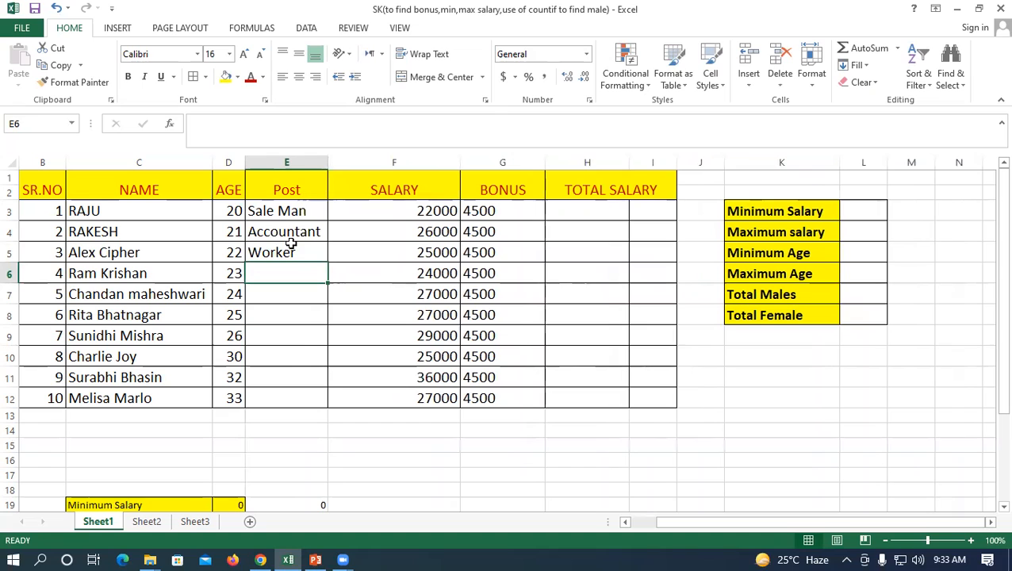
left_click_drag(280, 211, 342, 407)
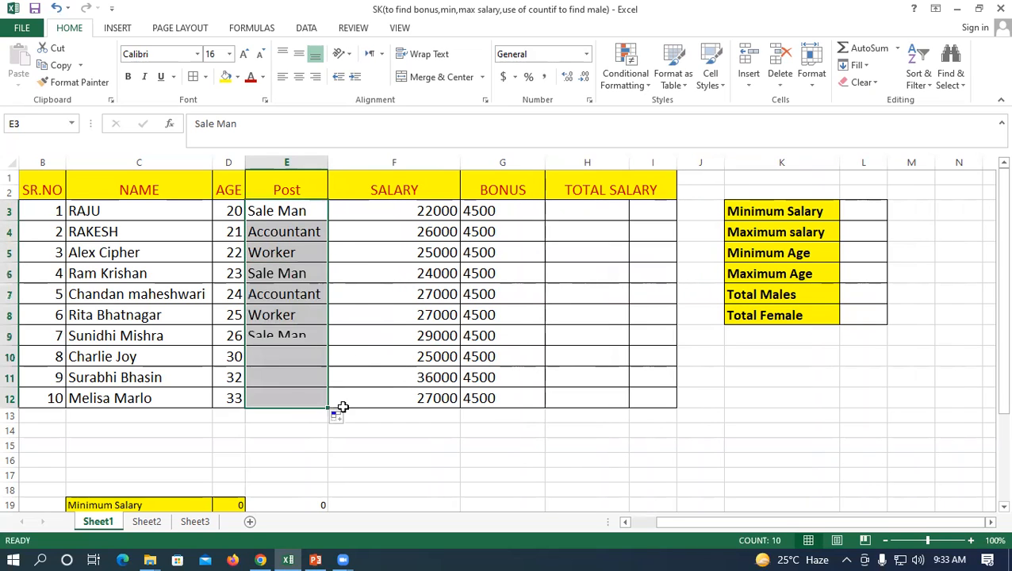
- Inspect the IF formula in the first Bonus cell, G3
double_click(486, 210)
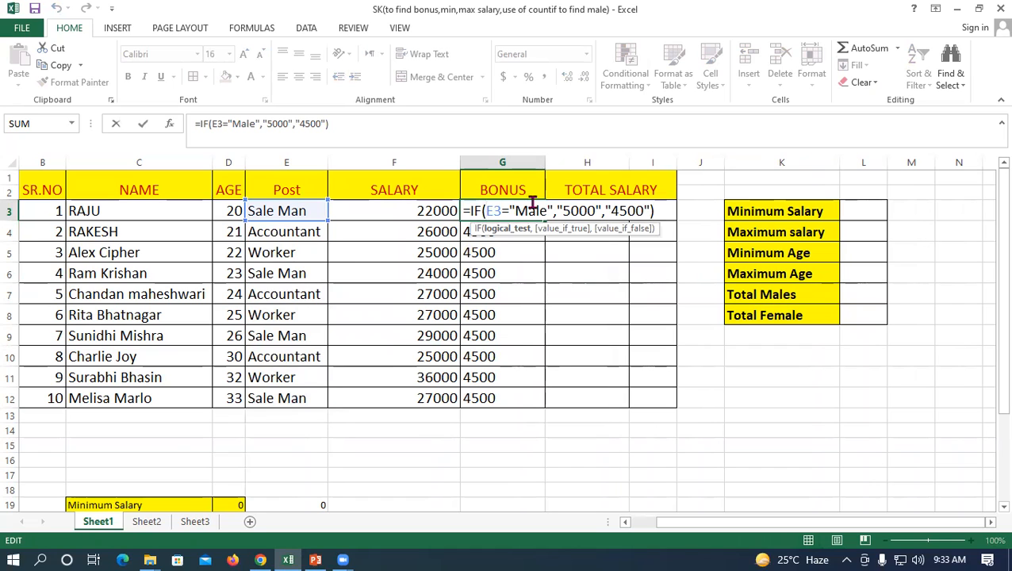
key("Return")
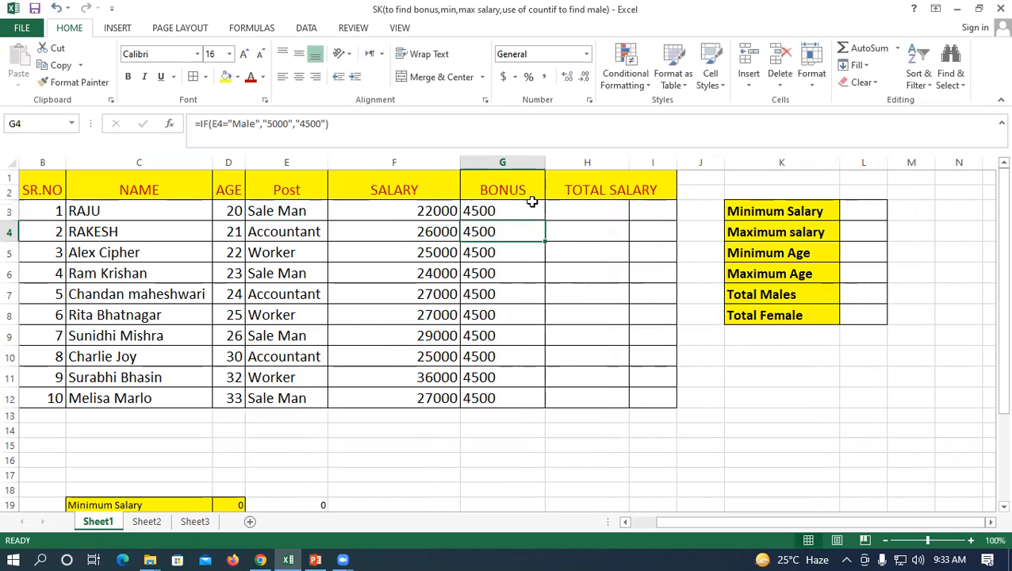
- Clear the gender-based bonus formulas from G3:G12
left_click(510, 211)
left_click_drag(497, 212, 512, 399)
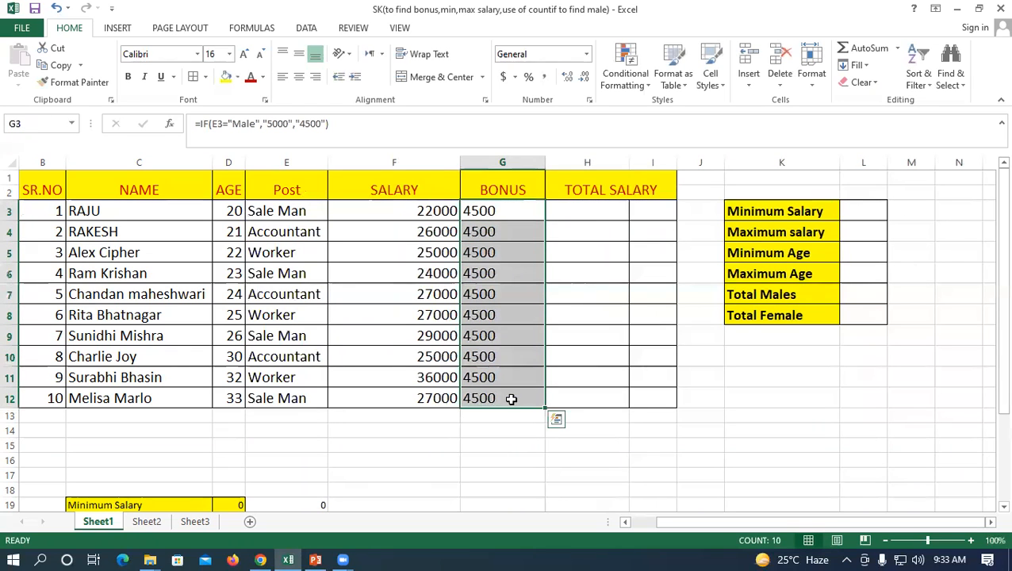
key("Delete")
- Begin an IF formula in G3 that returns "5000" when E3 equals "Sale Man"
left_click(520, 208)
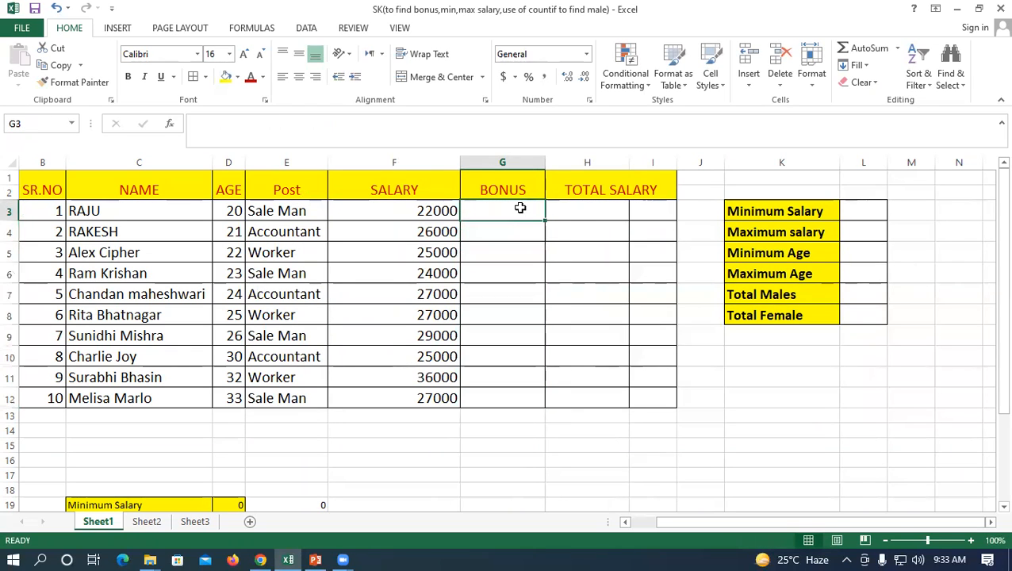
type("=")
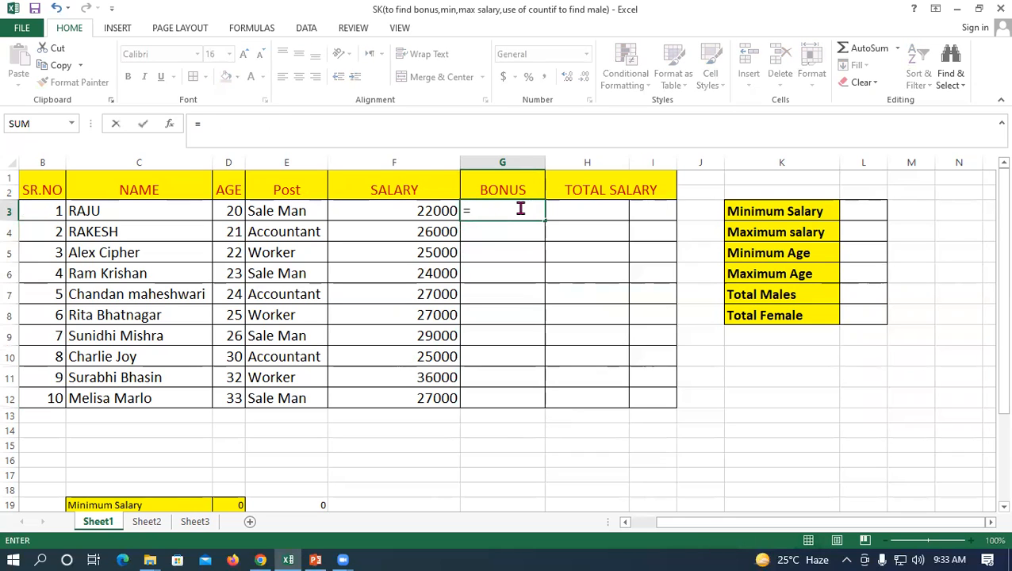
type("if(")
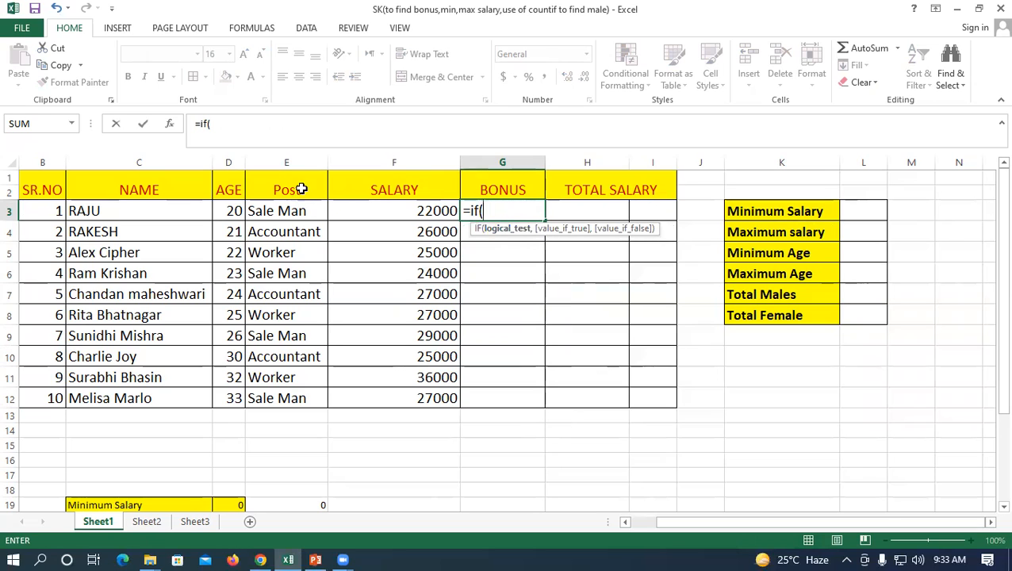
left_click(286, 212)
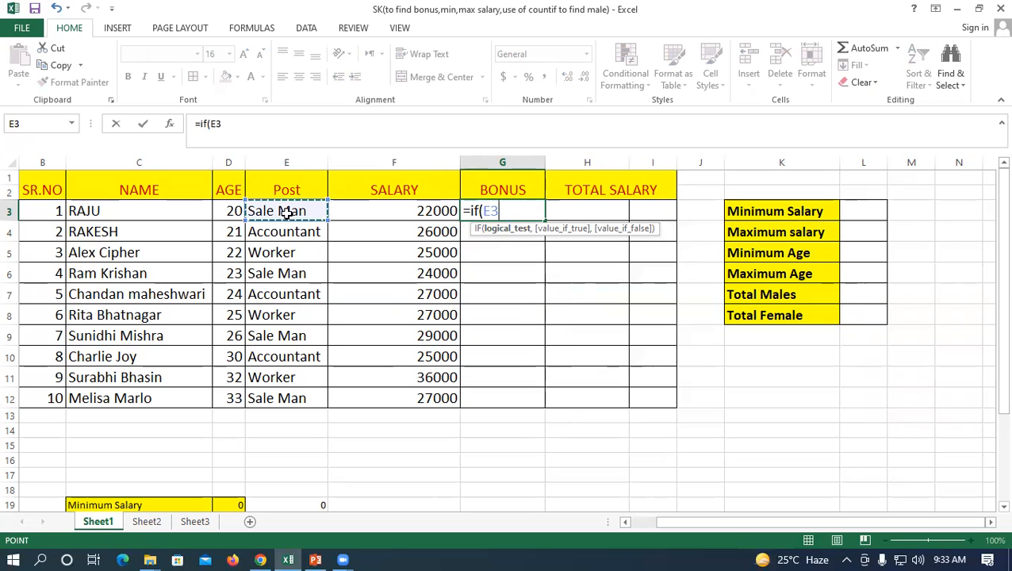
type("=")
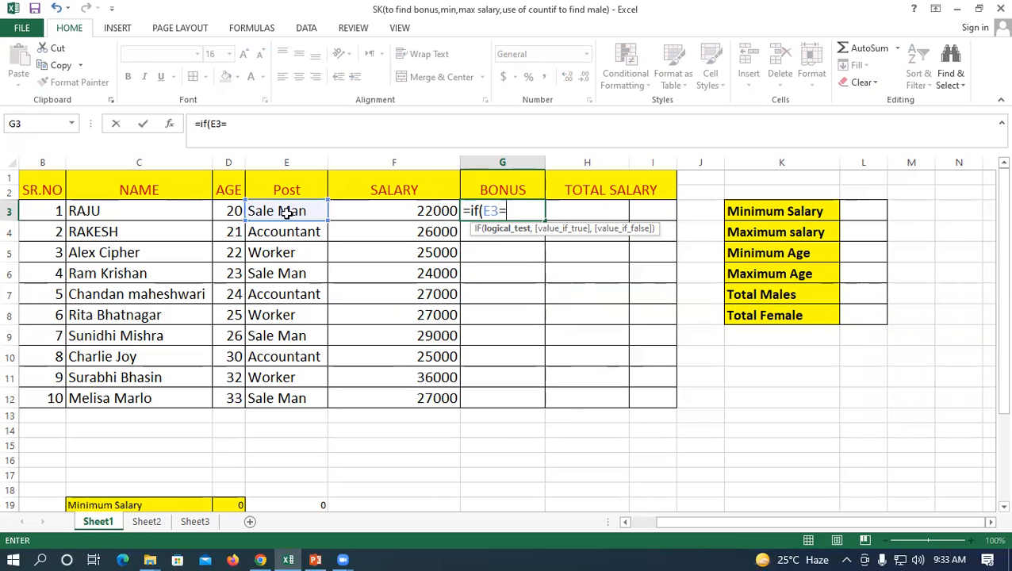
type("\"Sale Man")
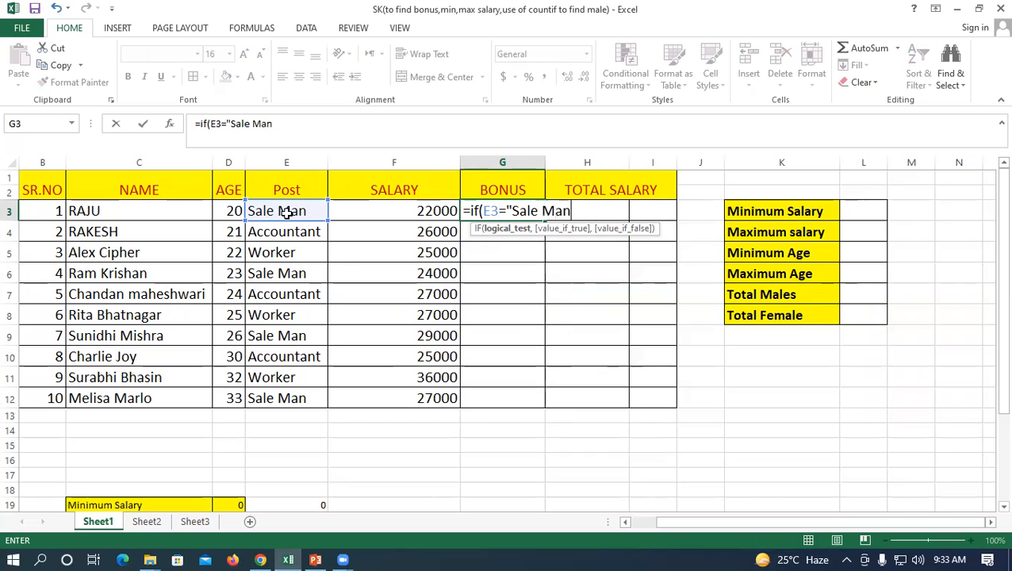
type("\",")
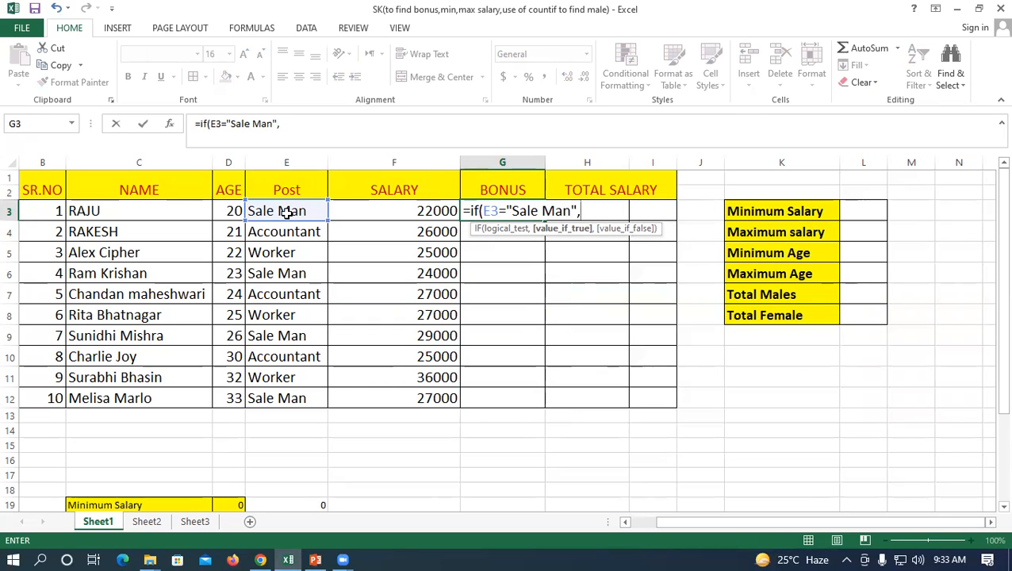
type("5")
key("BackSpace")
type("\"50")
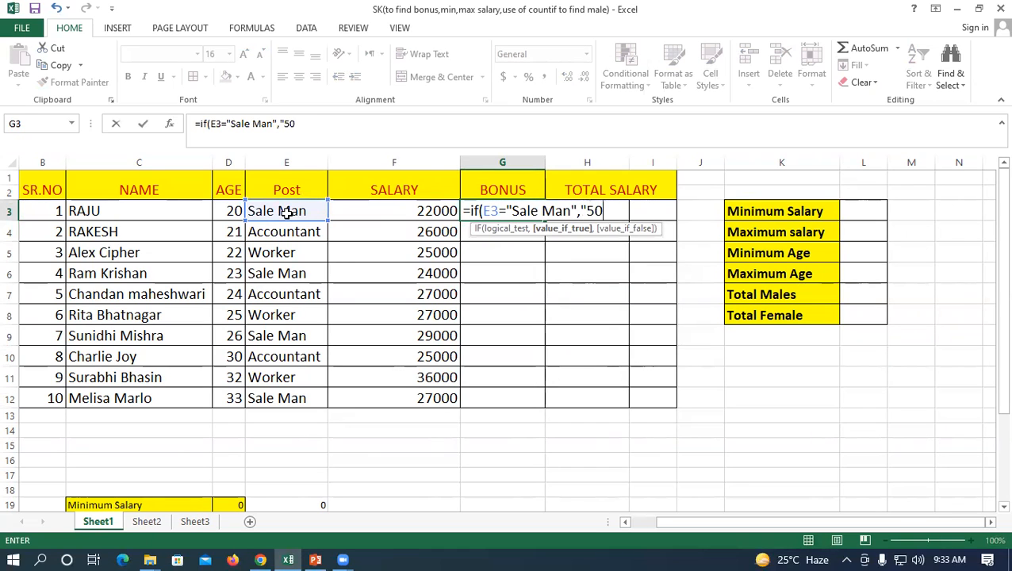
type("00\",")
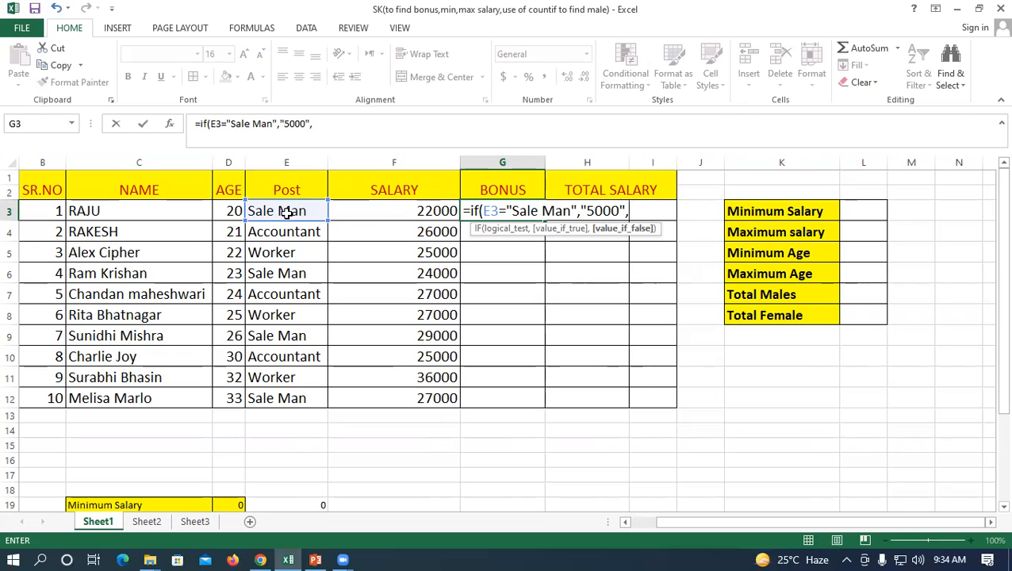
- Nest a second IF in the G3 formula that returns "6000" when E3 equals "Accountant"
type("if")
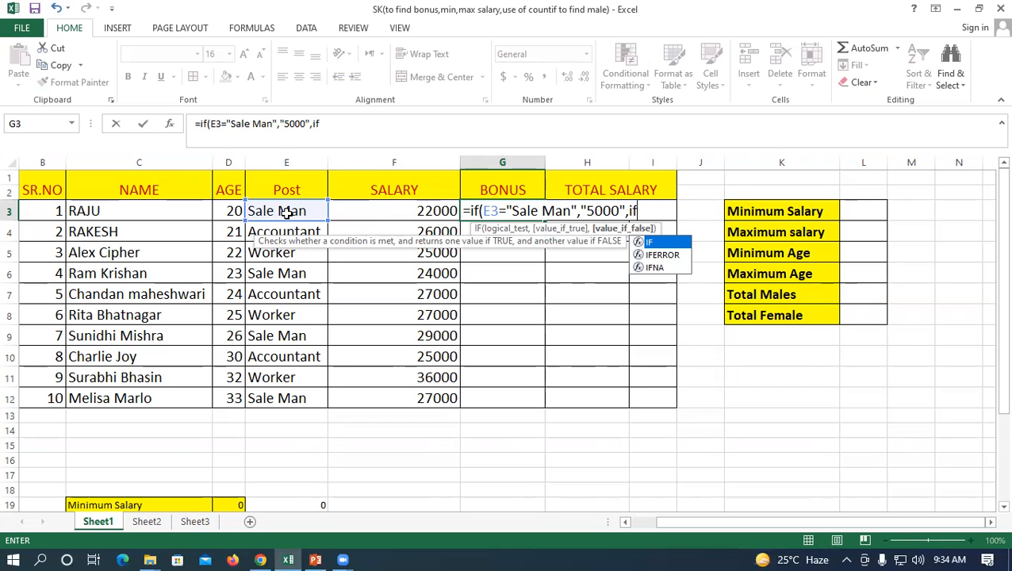
type("(")
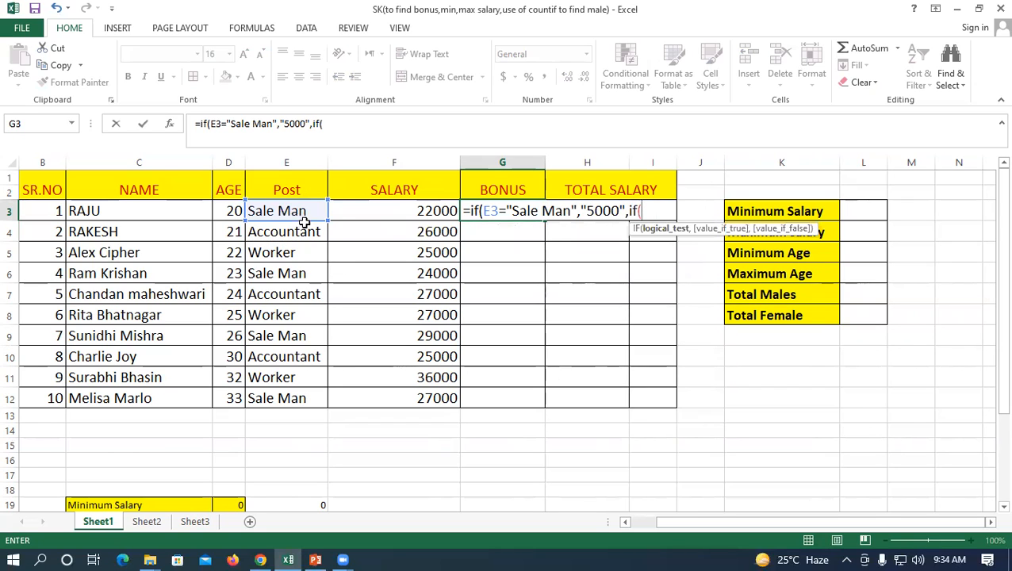
left_click(287, 211)
type("=")
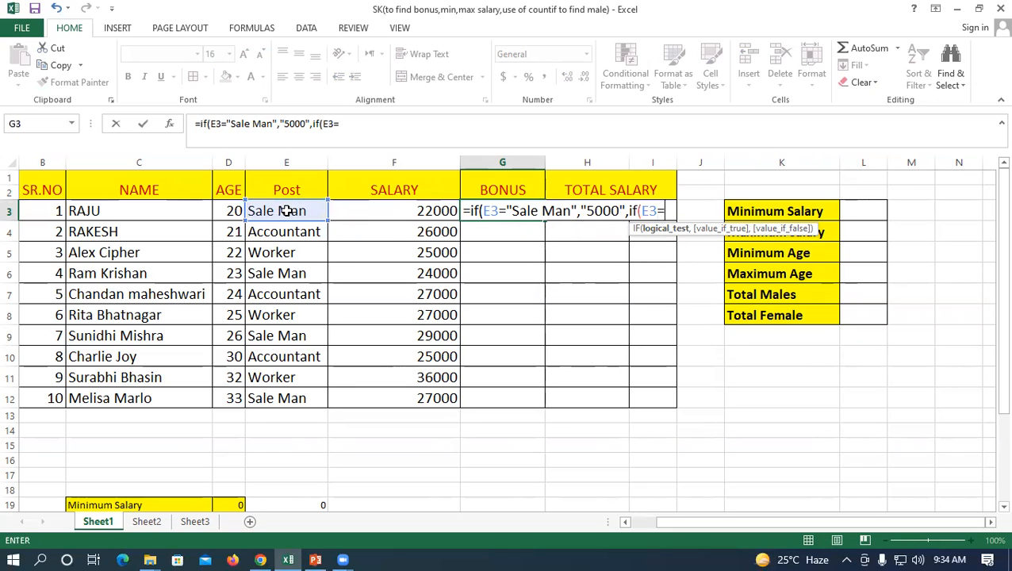
type("\"Accou")
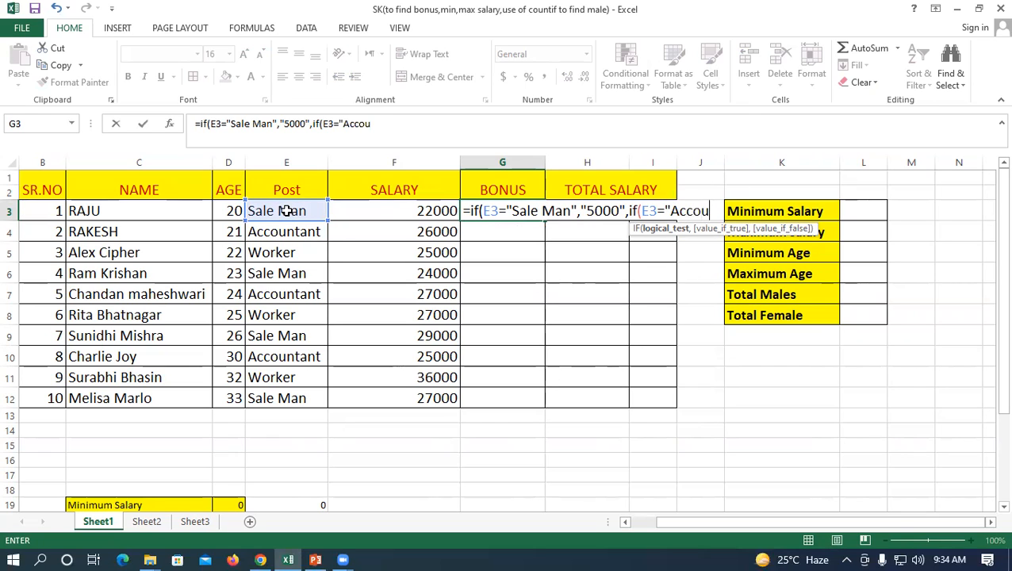
type("ntantan")
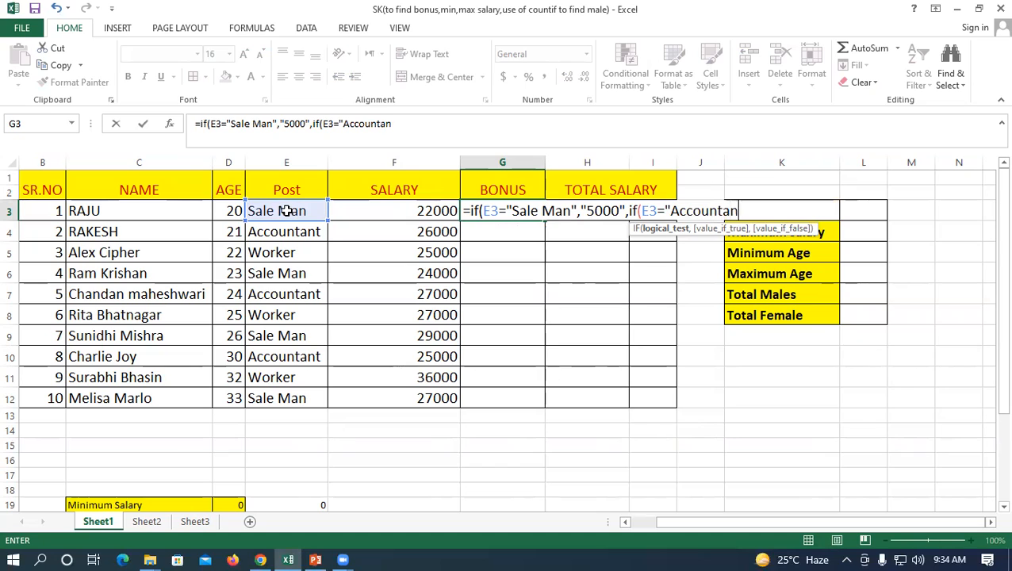
type("\",")
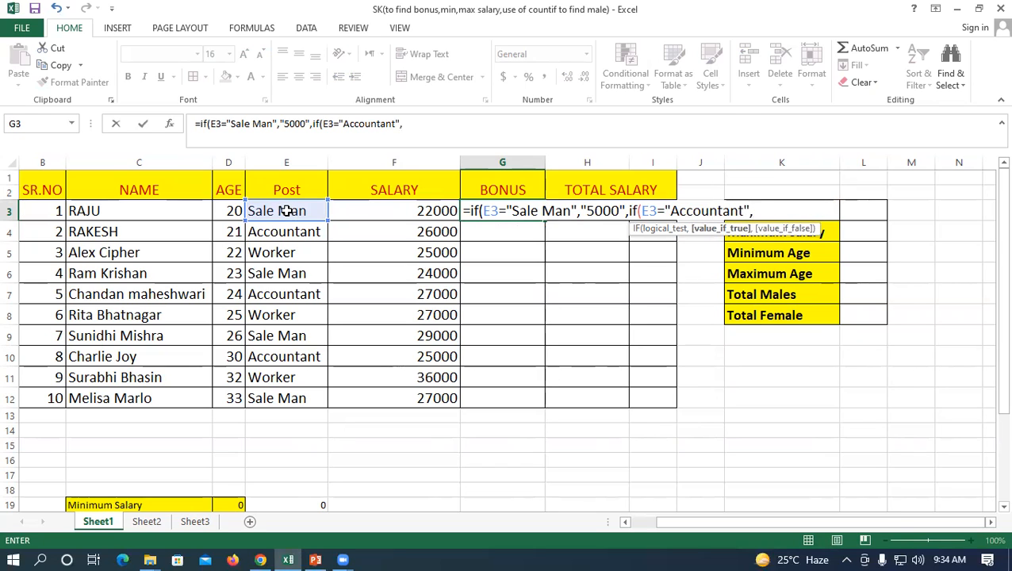
type("\"")
type("600")
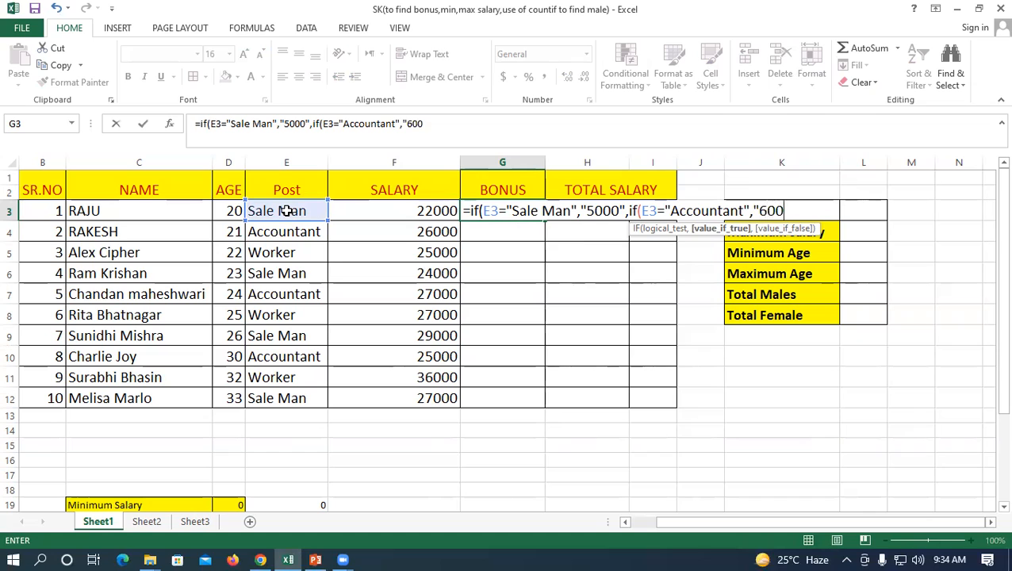
type("0\",")
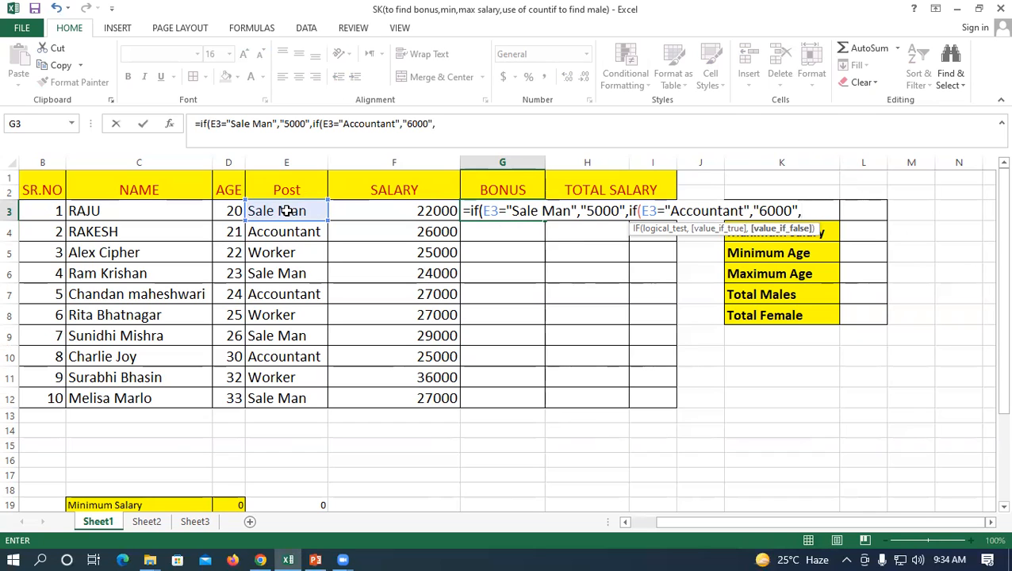
- Complete the G3 formula with "4000" for any other post and copy it down through G12
type("\"4000\"")
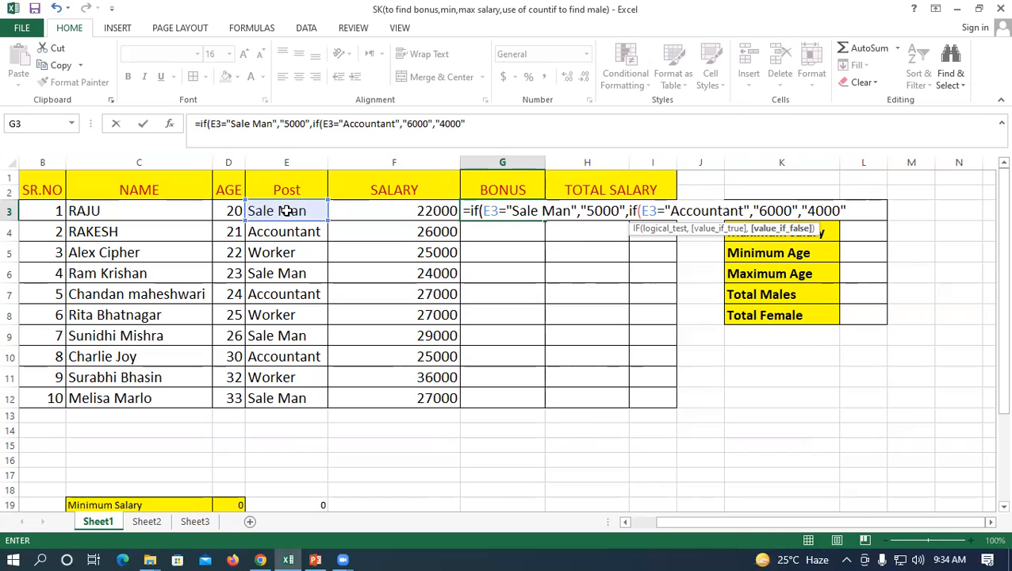
type("))")
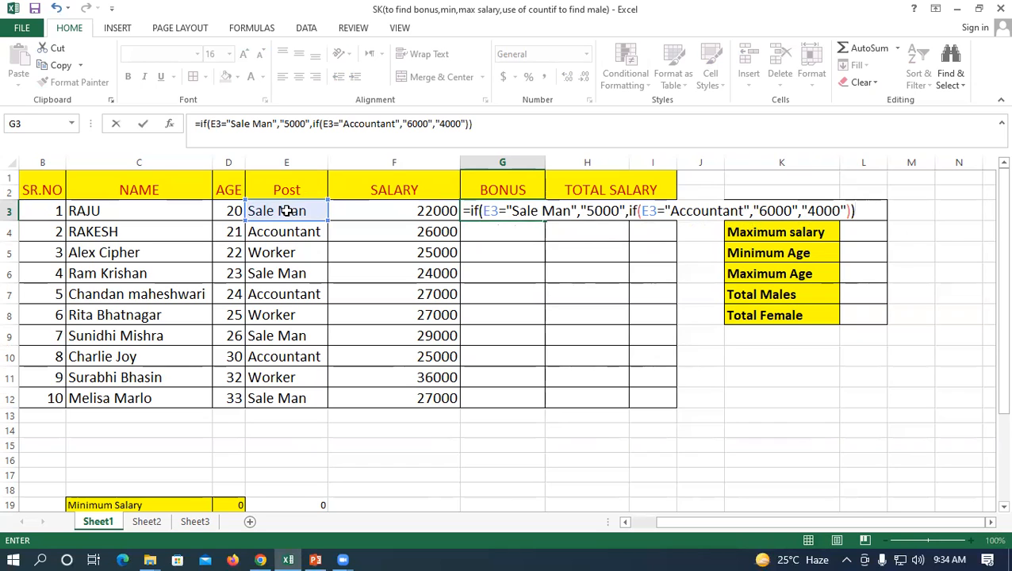
key("Return")
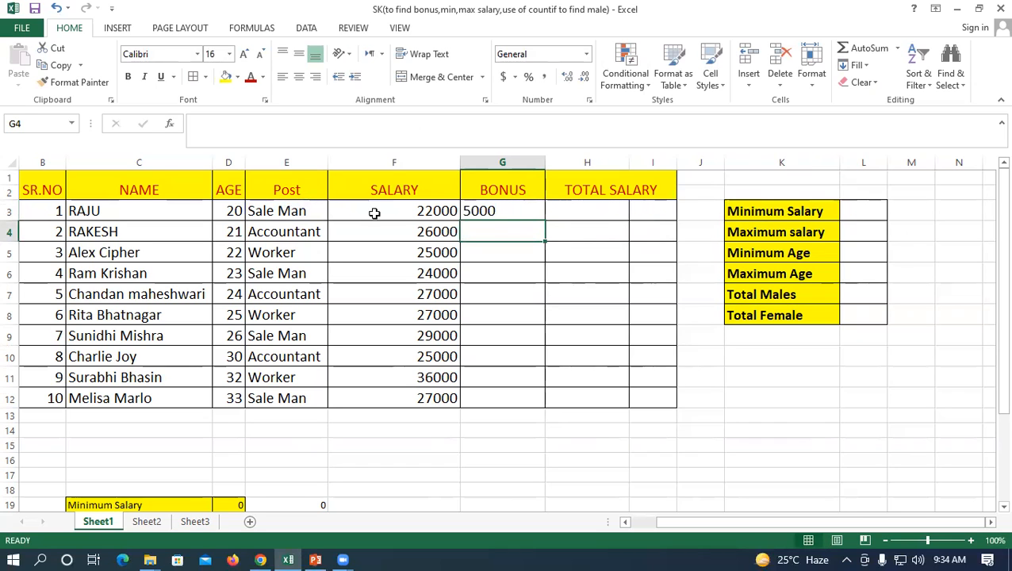
left_click(512, 211)
left_click_drag(547, 214, 568, 410)
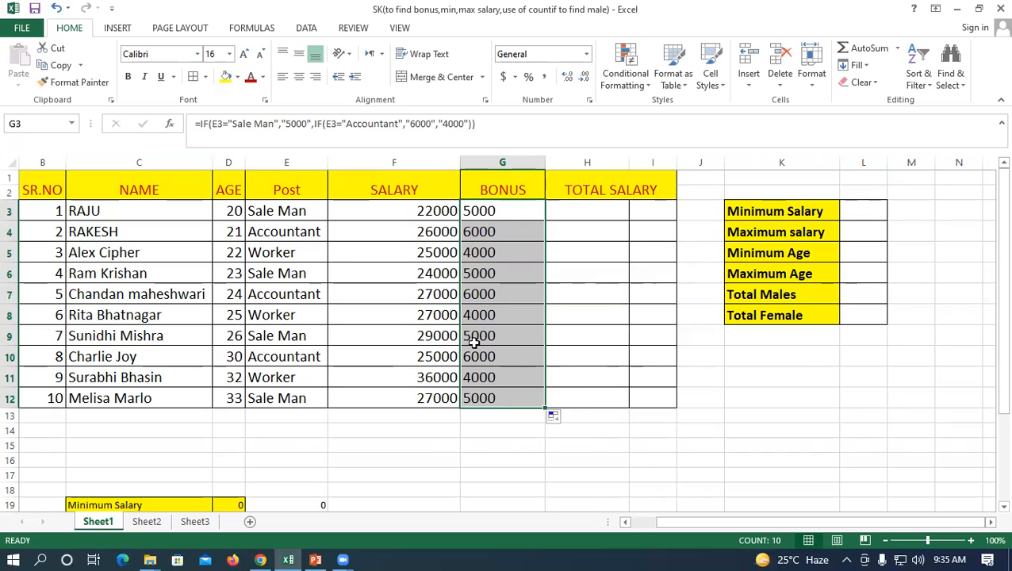
- Compare the posts in E3:E5 with the matching bonus formulas in G3:G5
left_click(307, 216)
left_click(509, 207)
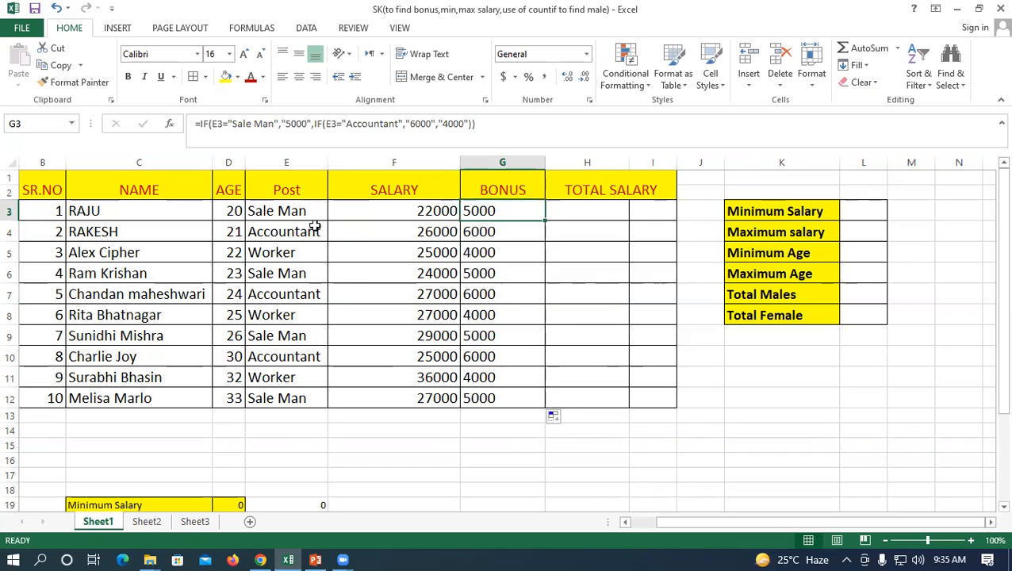
left_click(314, 227)
left_click(490, 230)
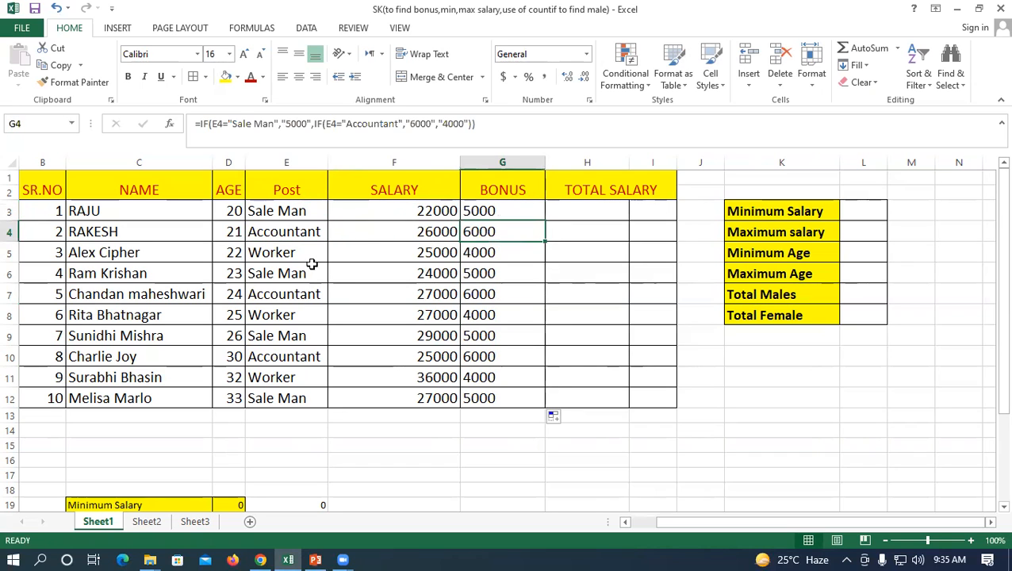
left_click(258, 255)
left_click(521, 252)
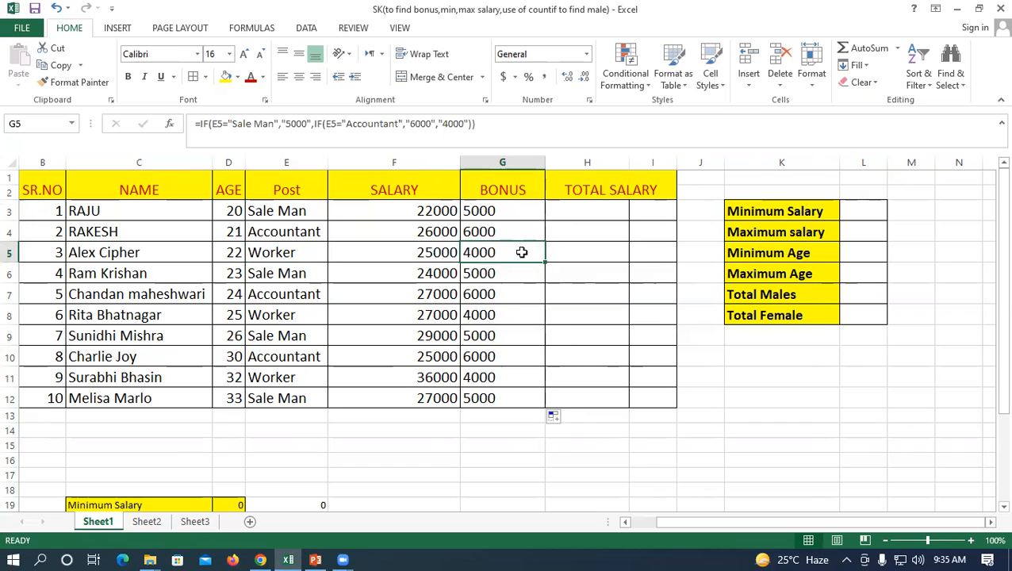
- Test the bonus formula by replacing the post in E6 with Male, check G6, and undo the replacement
left_click(281, 272)
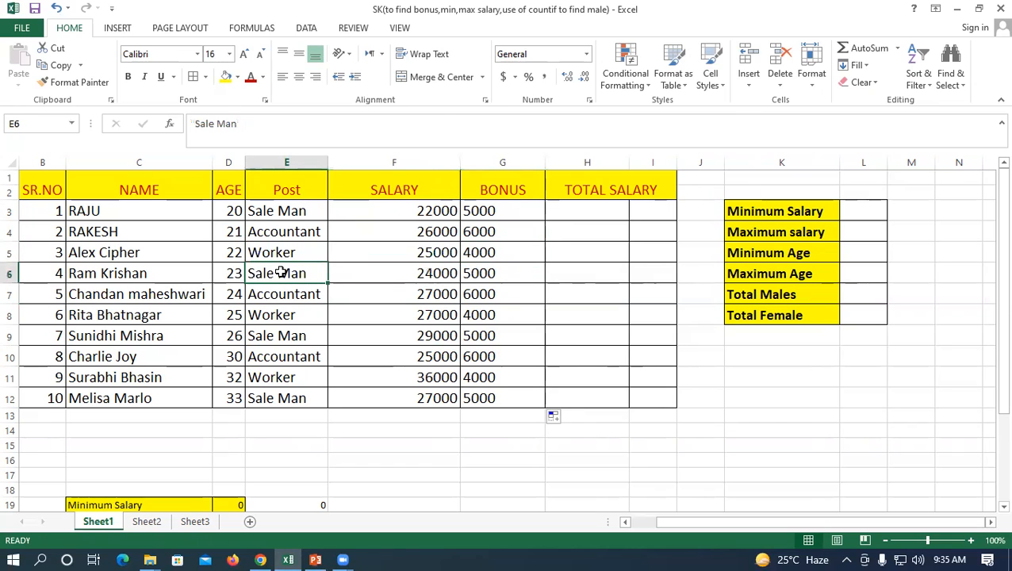
type("Male")
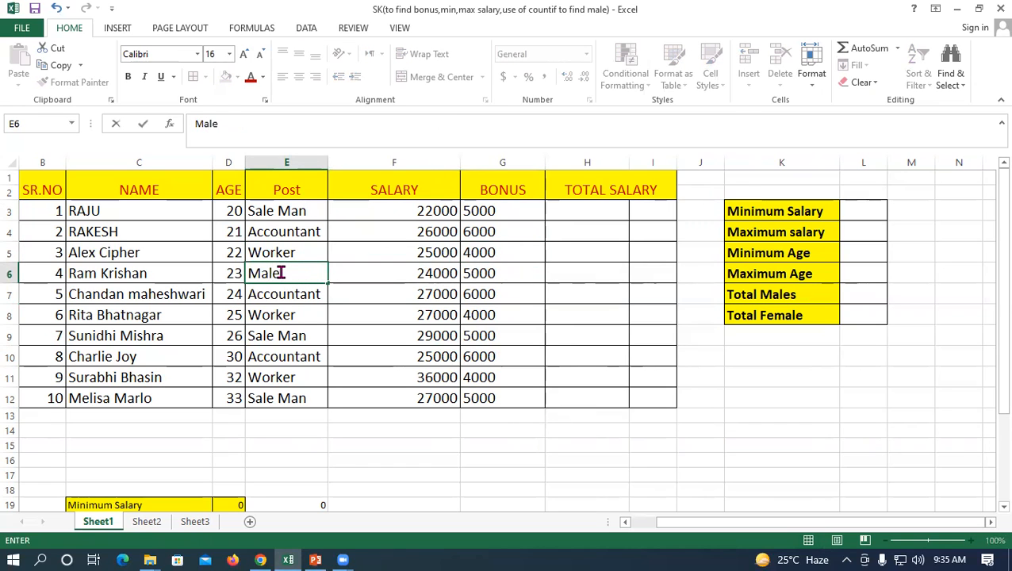
key("Return")
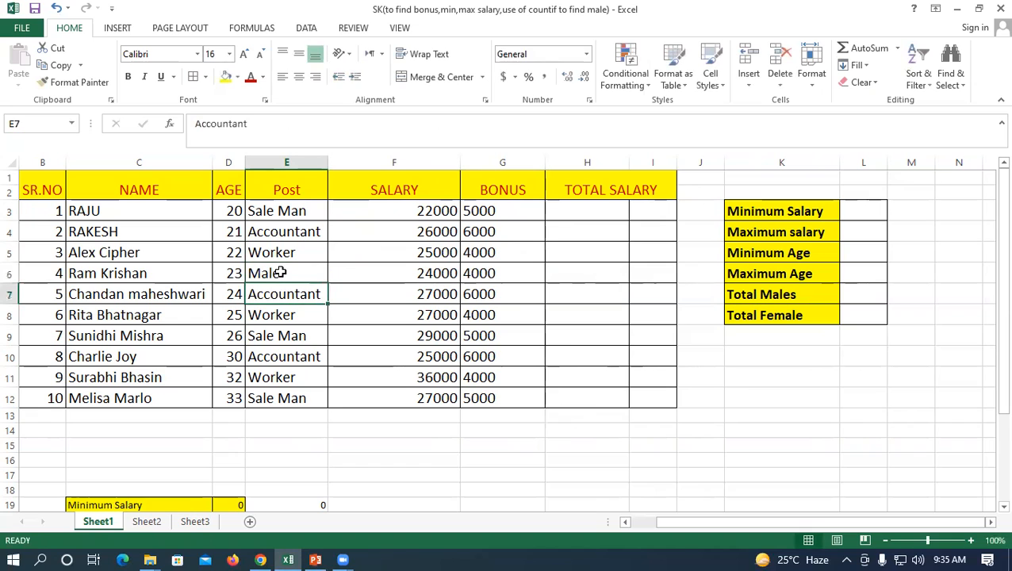
left_click(280, 271)
left_click(521, 264)
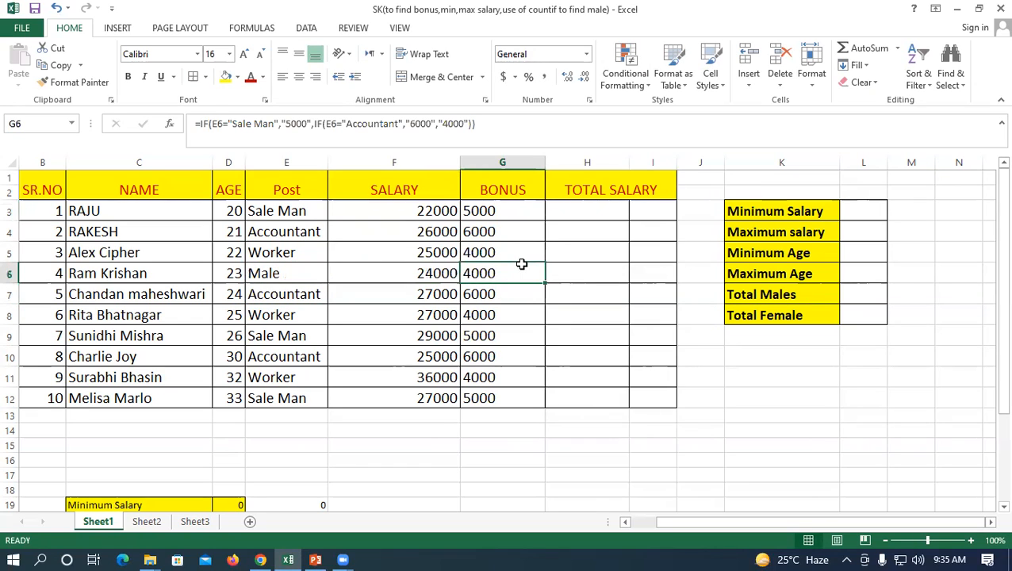
left_click(295, 282)
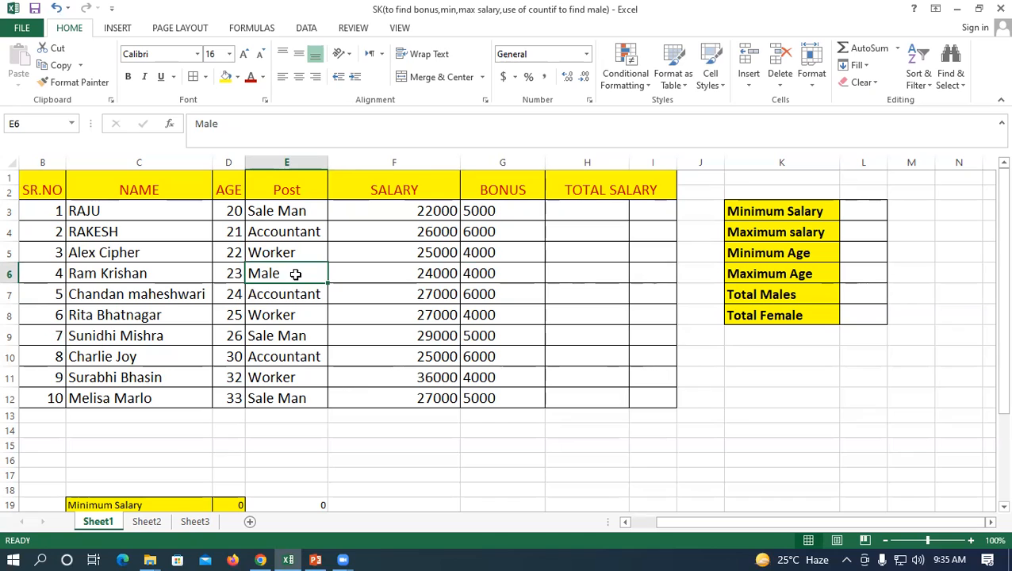
key("ctrl+z")
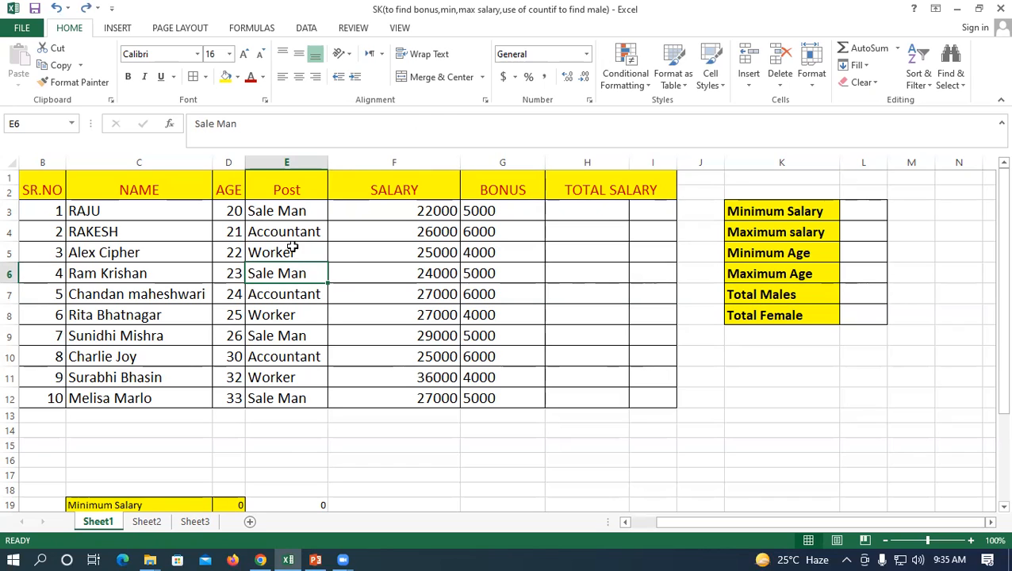
- Copy the full text of the nested IF formula in G3
left_click_drag(290, 211, 303, 389)
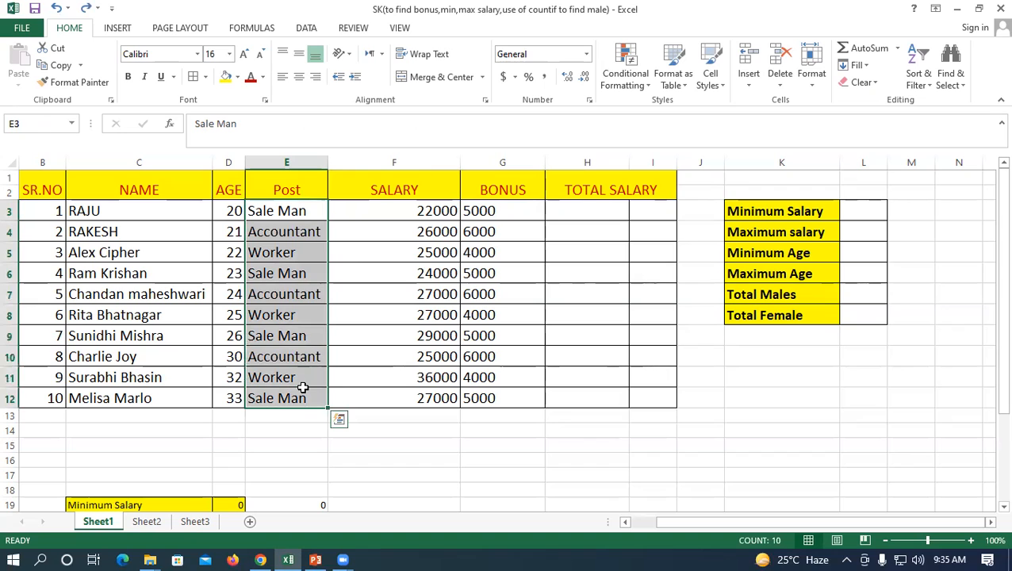
left_click(502, 216)
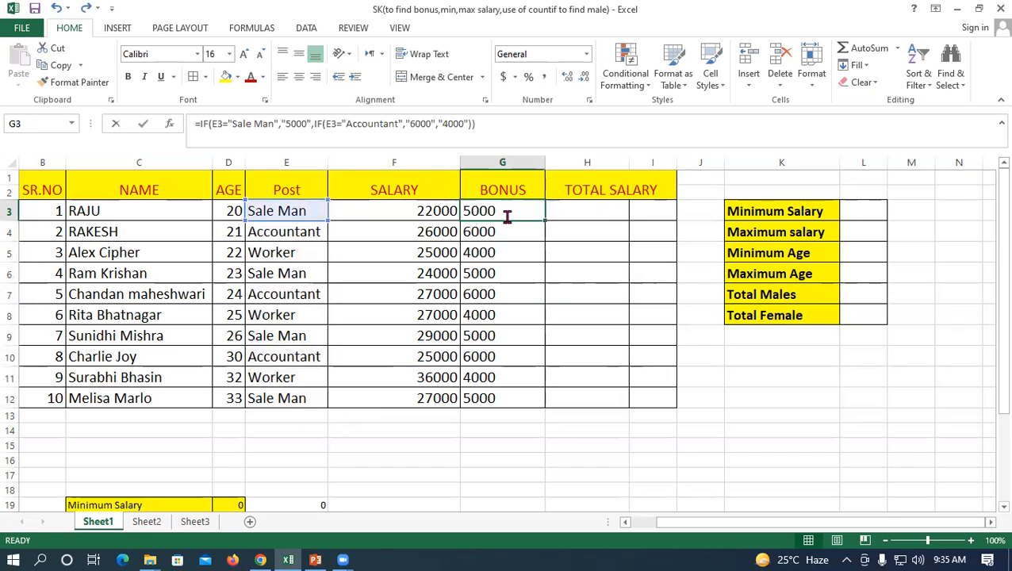
double_click(510, 215)
left_click_drag(863, 210, 461, 211)
key("ctrl+c")
- Switch to a new maximized Notepad window and paste the copied nested IF formula into it
key("super+r")
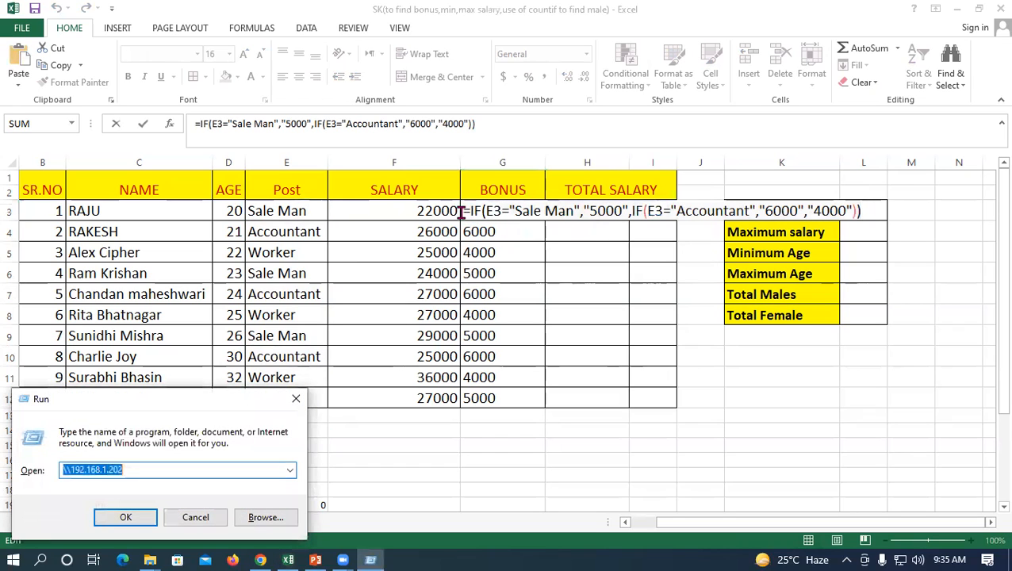
type("no")
key("Down")
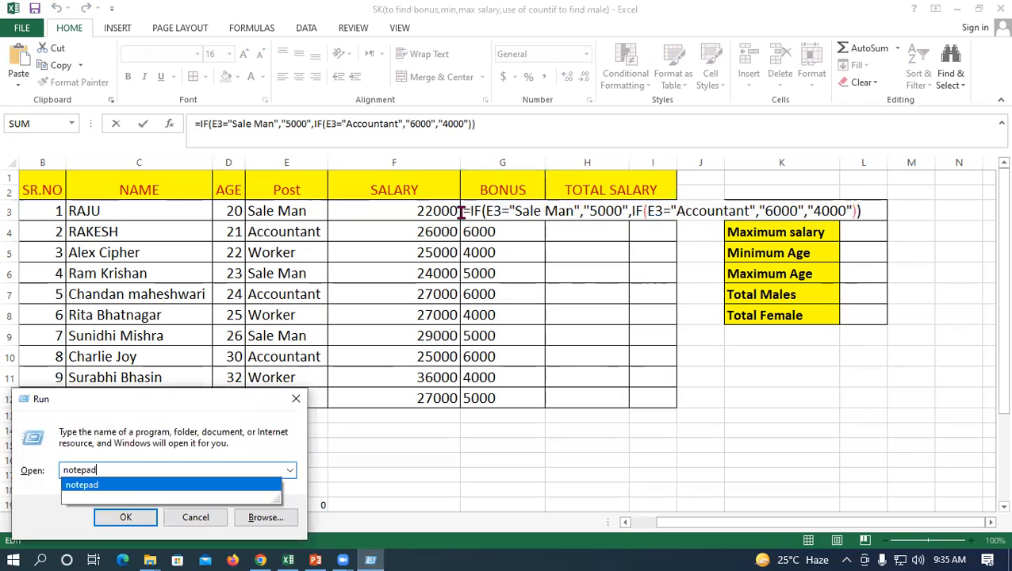
key("Return")
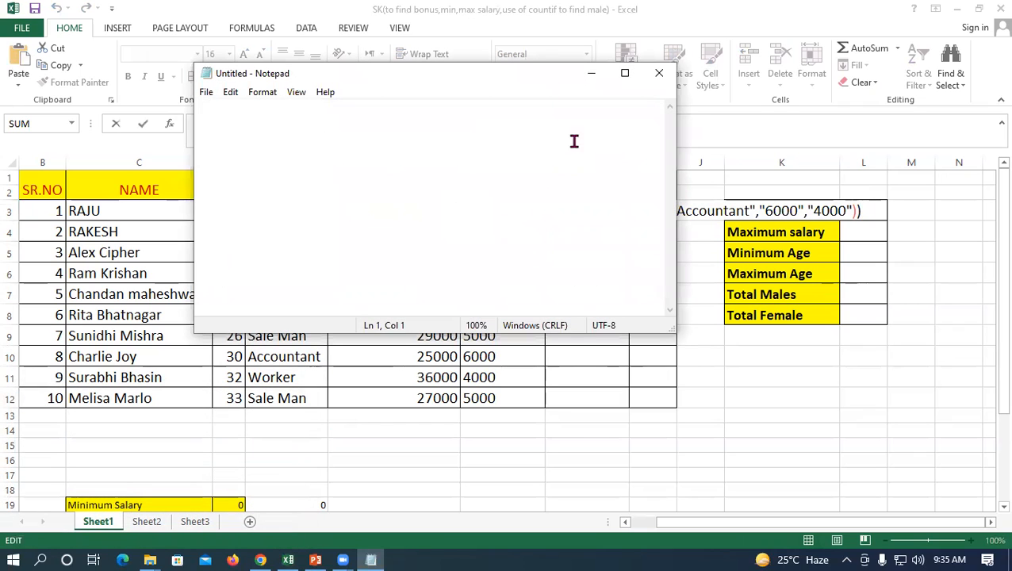
left_click(624, 73)
key("ctrl+v")
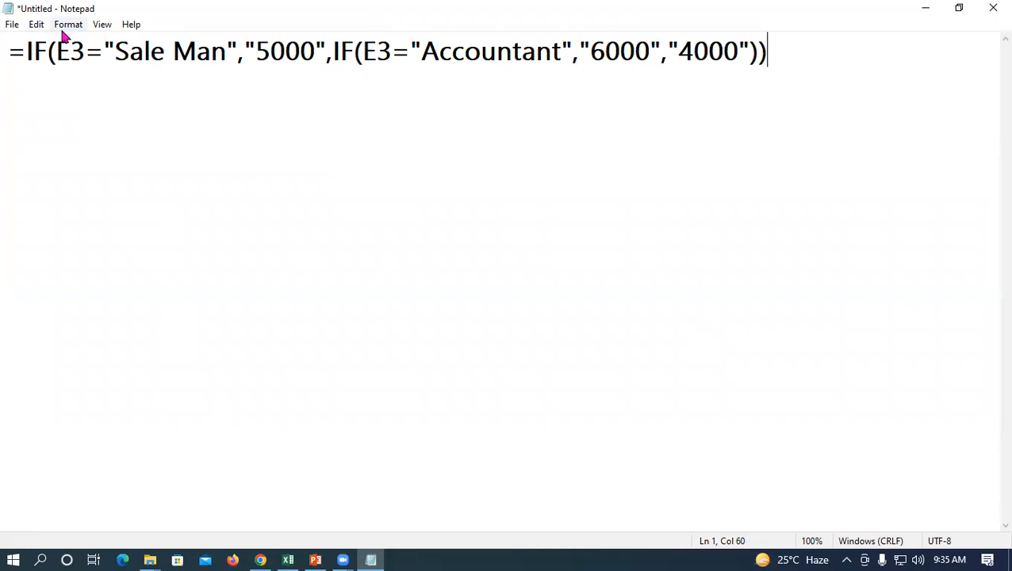
- Replace the first E3 reference in the pasted formula with "select all post"
left_click_drag(85, 51, 60, 57)
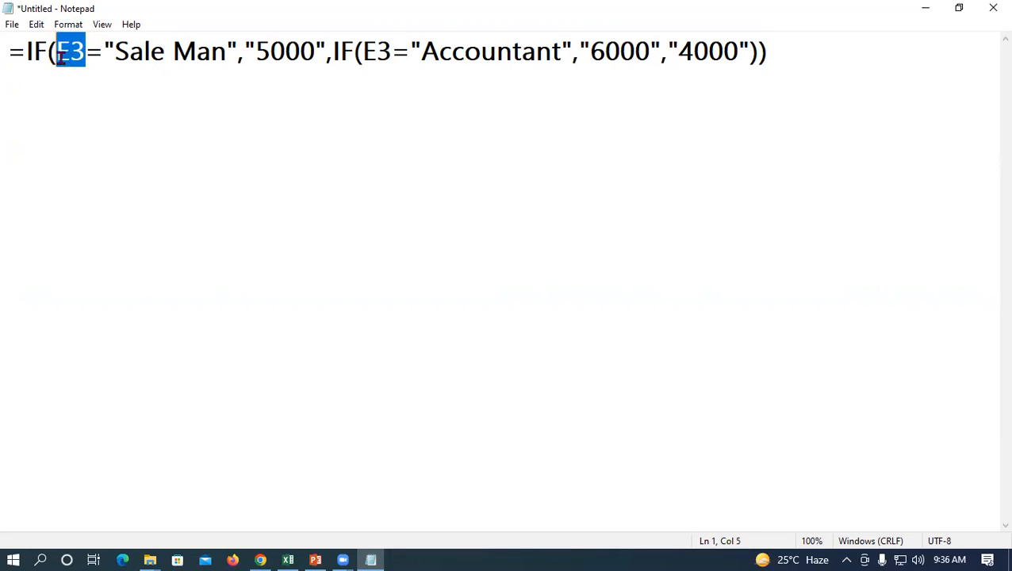
type("select")
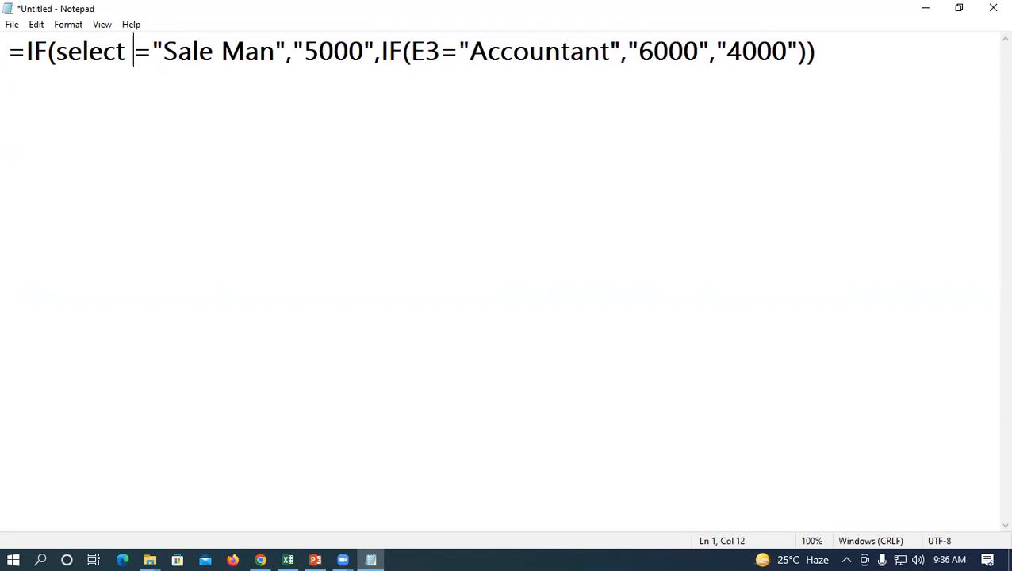
type("all po")
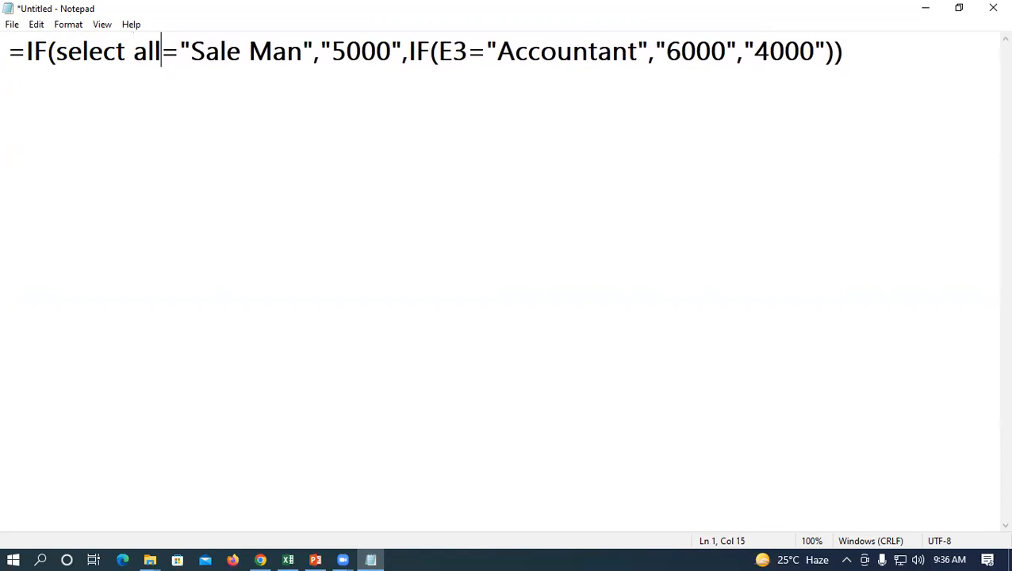
type("st")
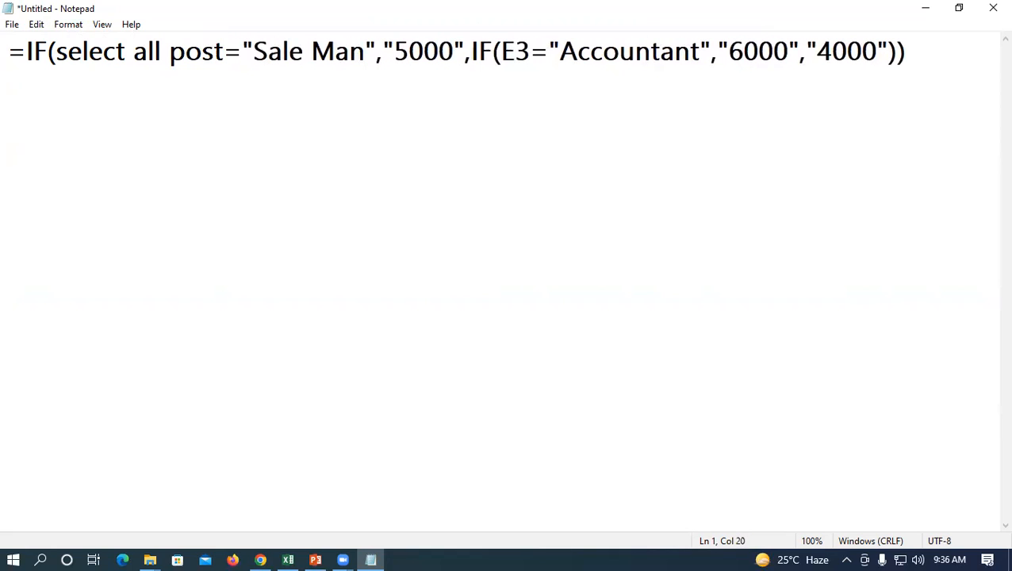
- Replace the second E3 reference with "select all post", then return to Excel and close the G3 formula edit
left_click(531, 51)
left_click_drag(531, 52, 505, 51)
type("sele")
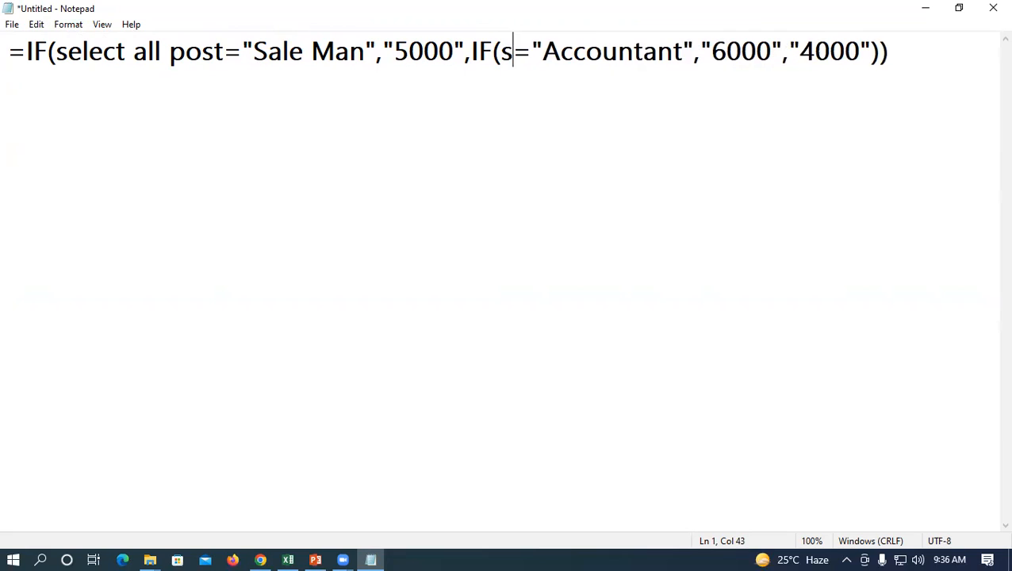
type("ct all ")
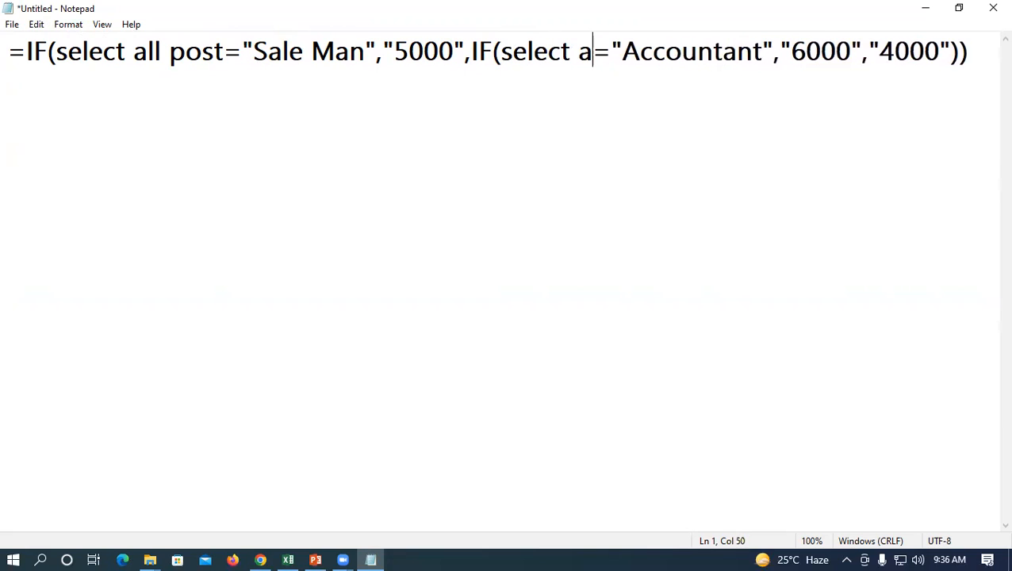
type("post")
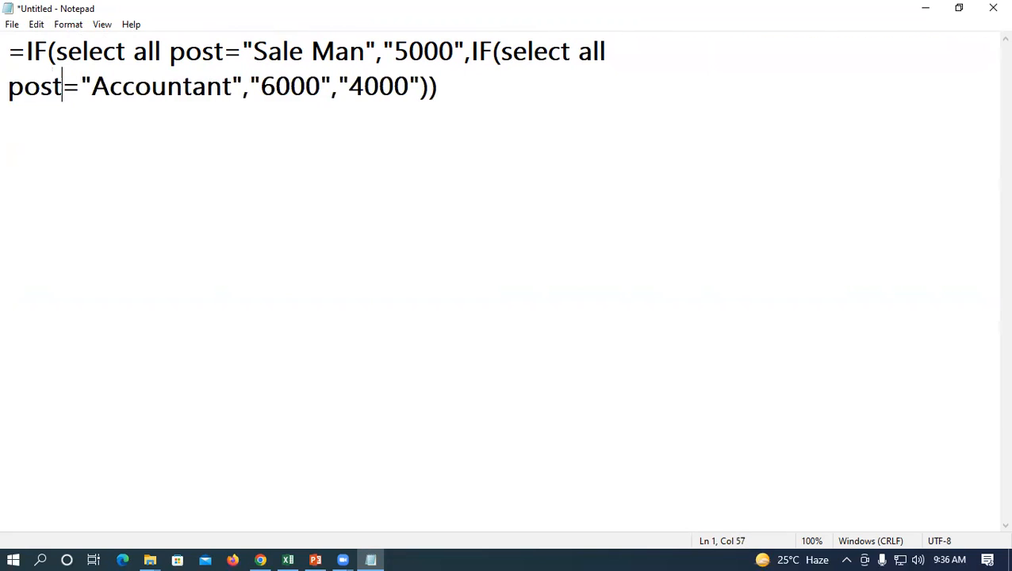
left_click(526, 106)
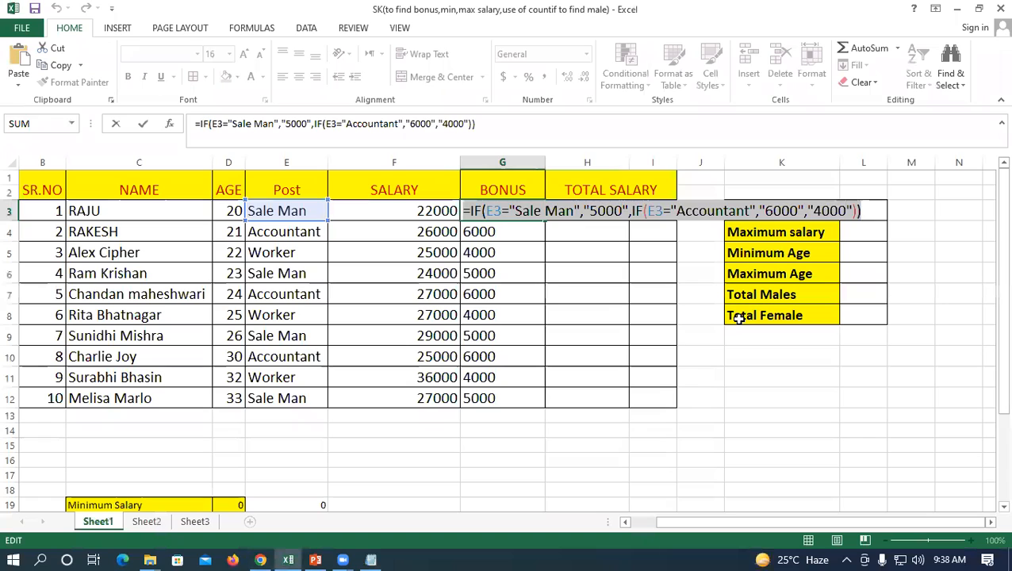
key("Return")
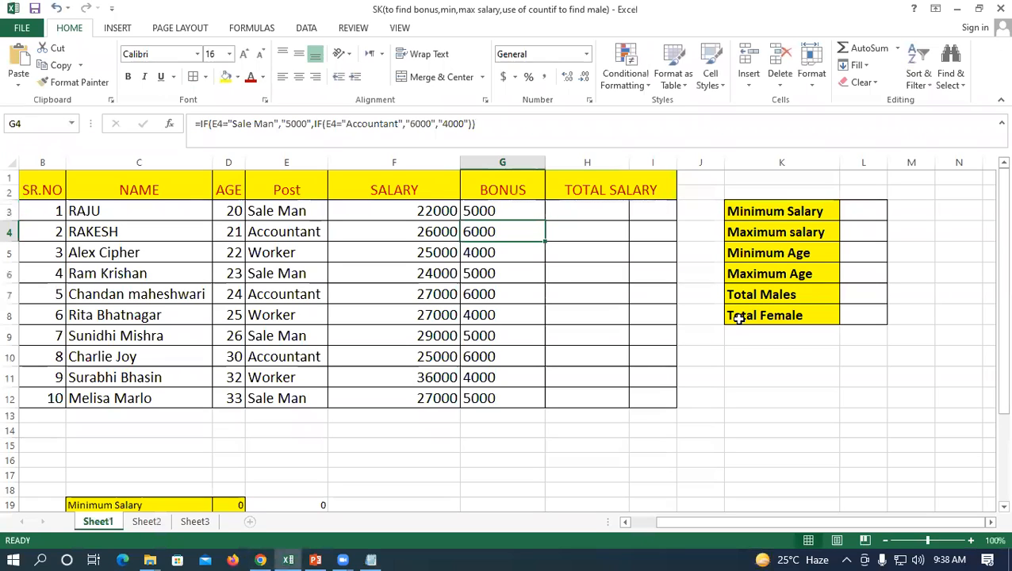
- Widen column H and fill the Total Salary cells H3:H12 with salary plus bonus, starting with =F3+G3 in H3
left_click_drag(629, 163, 670, 162)
left_click(616, 210)
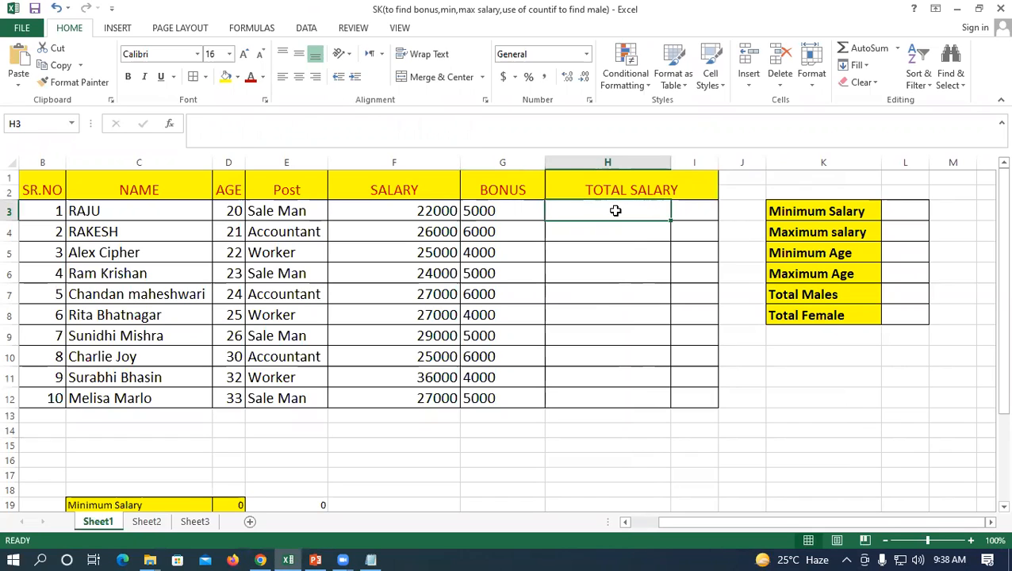
type("=")
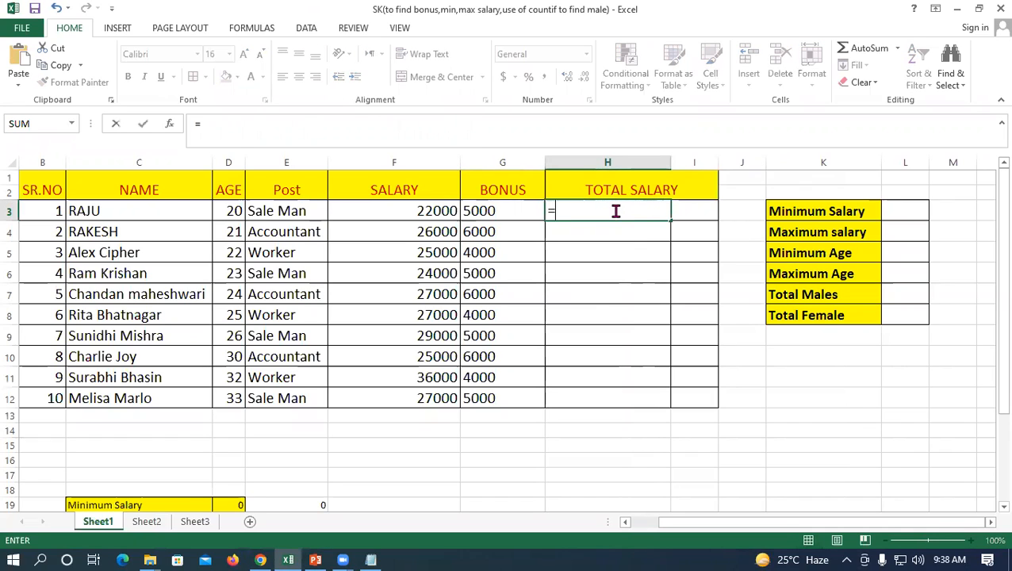
left_click(420, 211)
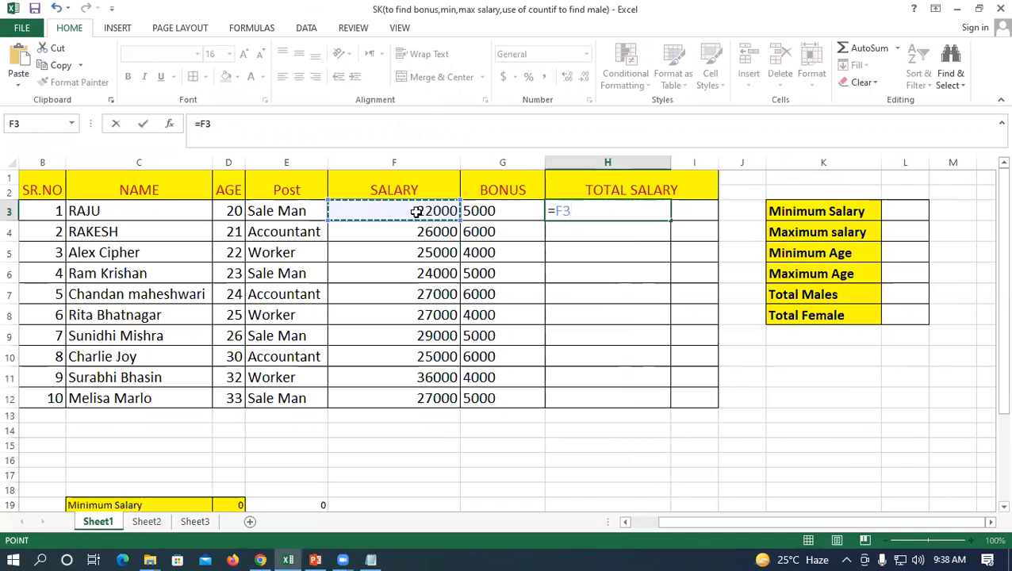
type("+")
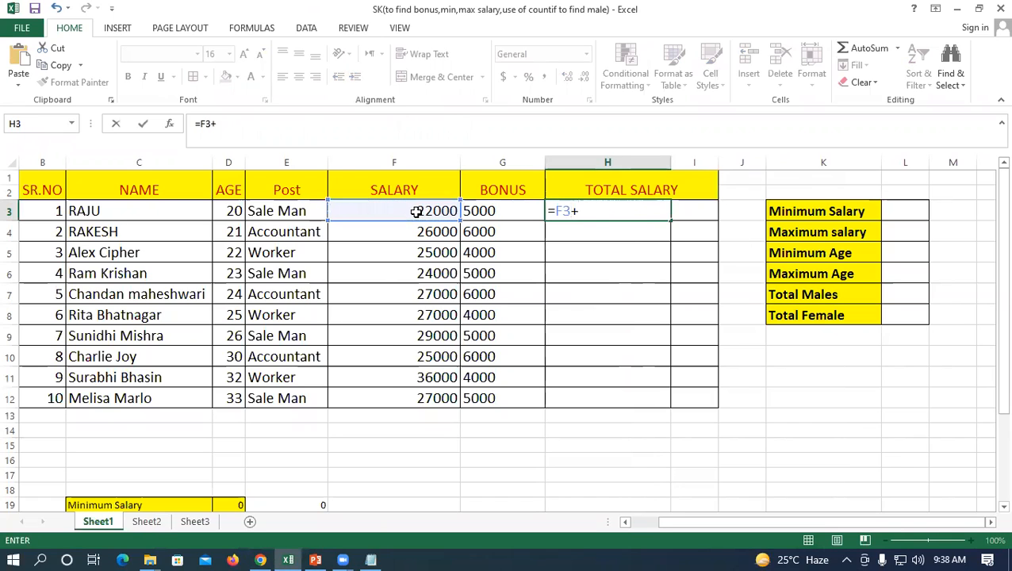
left_click(480, 210)
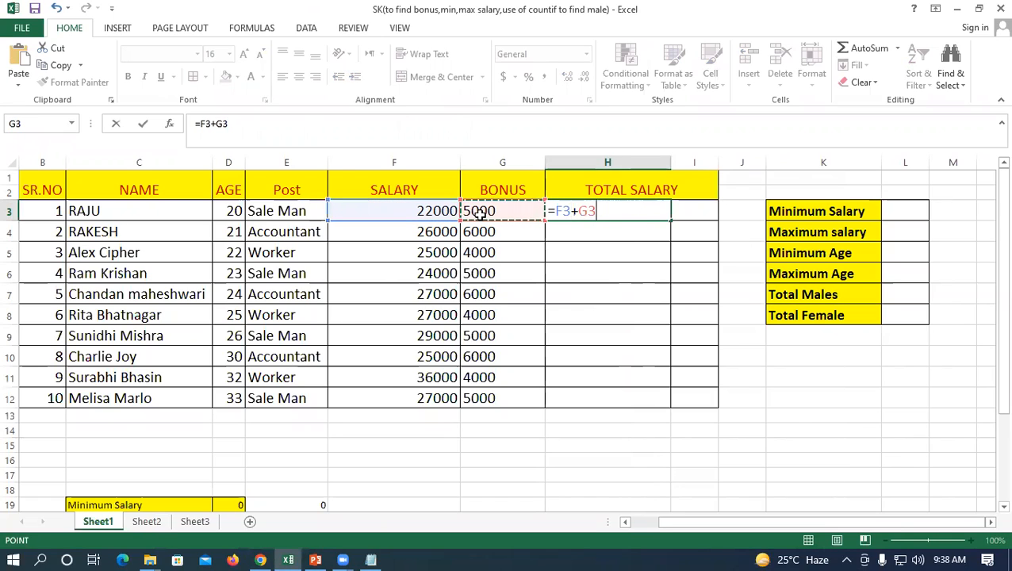
key("Return")
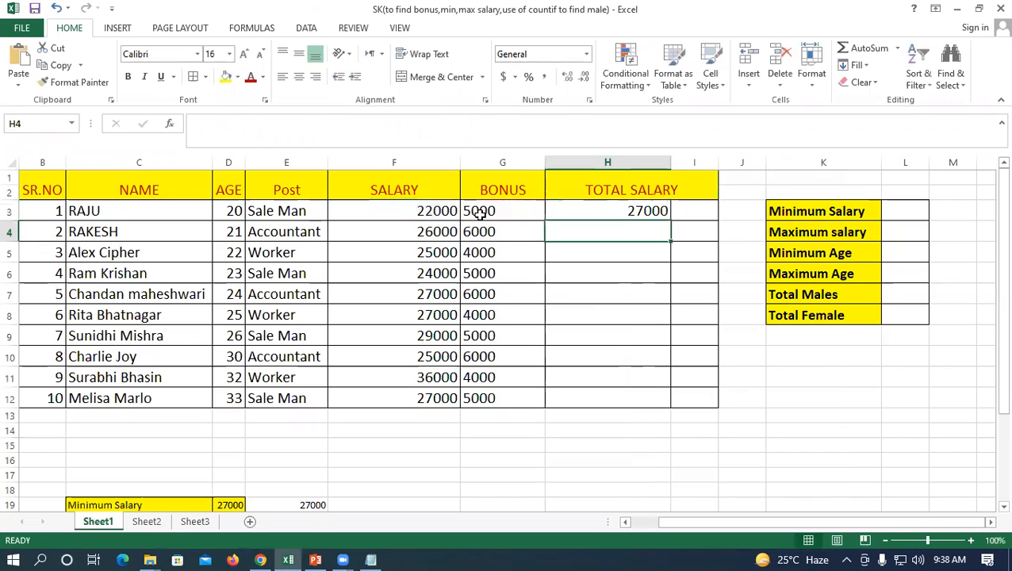
left_click(652, 210)
left_click_drag(670, 222, 696, 404)
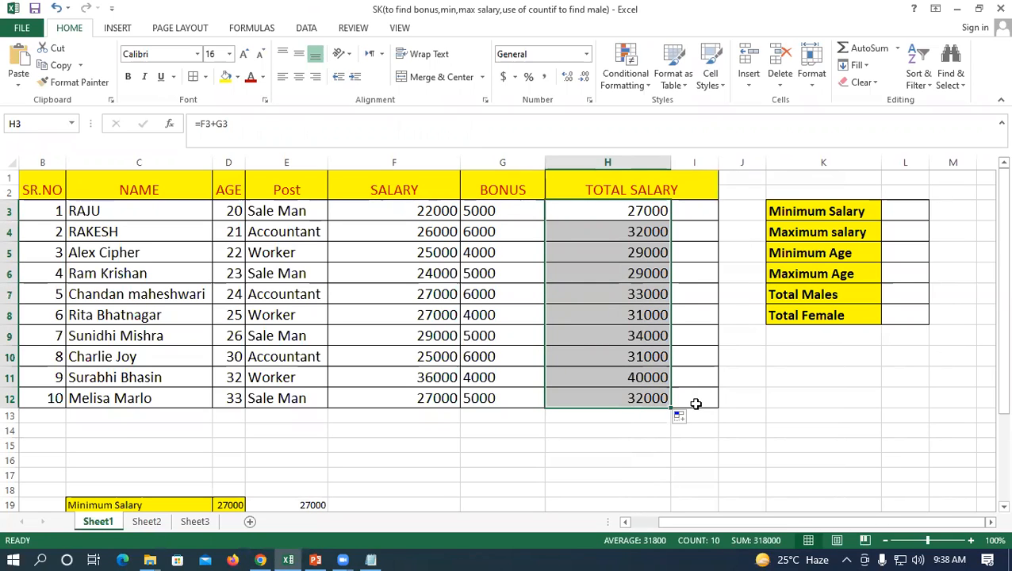
- Calculate the Minimum Salary in L3 with =MIN(H3:H12)
left_click(797, 213)
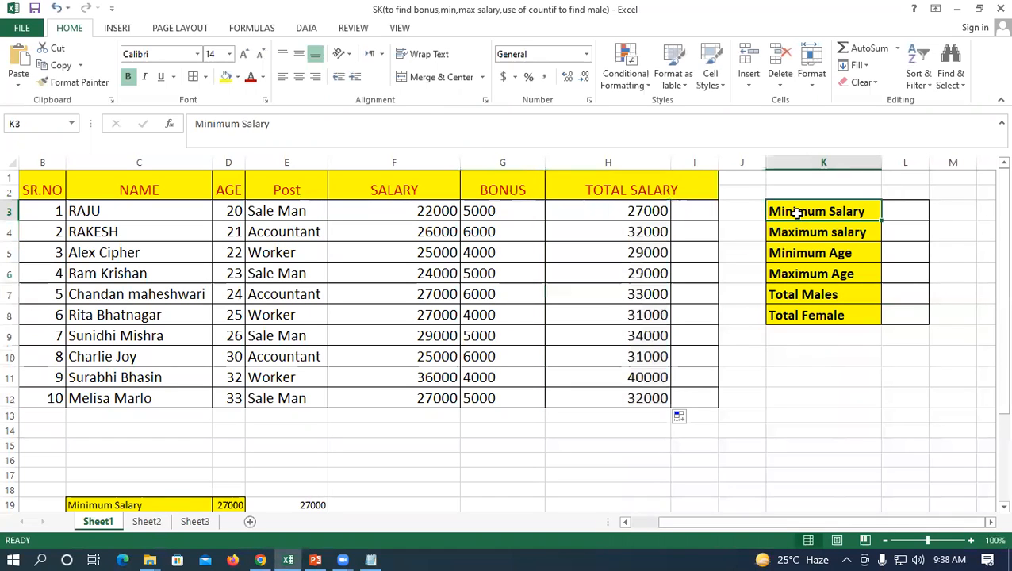
left_click(907, 215)
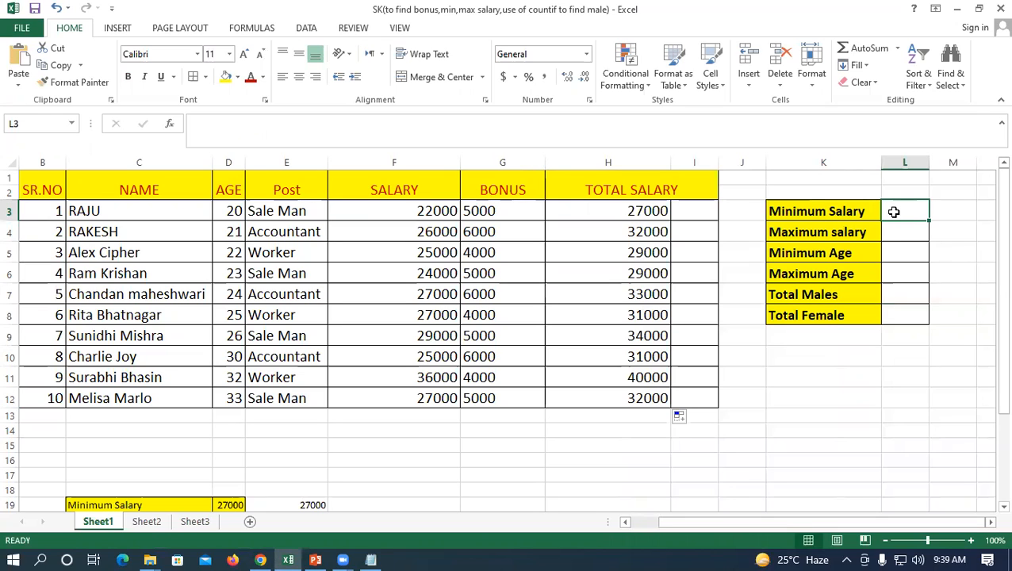
type("=")
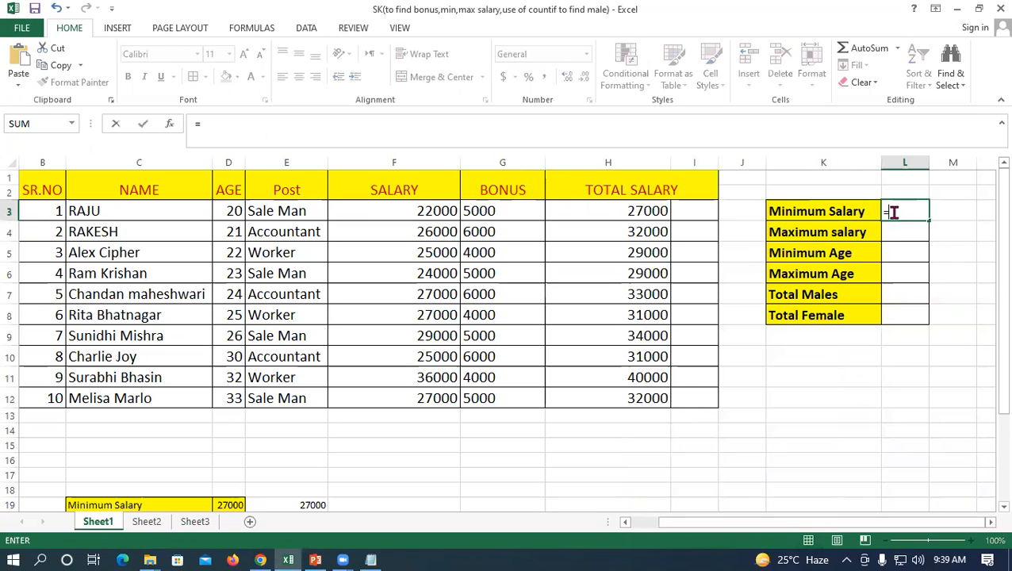
type("min")
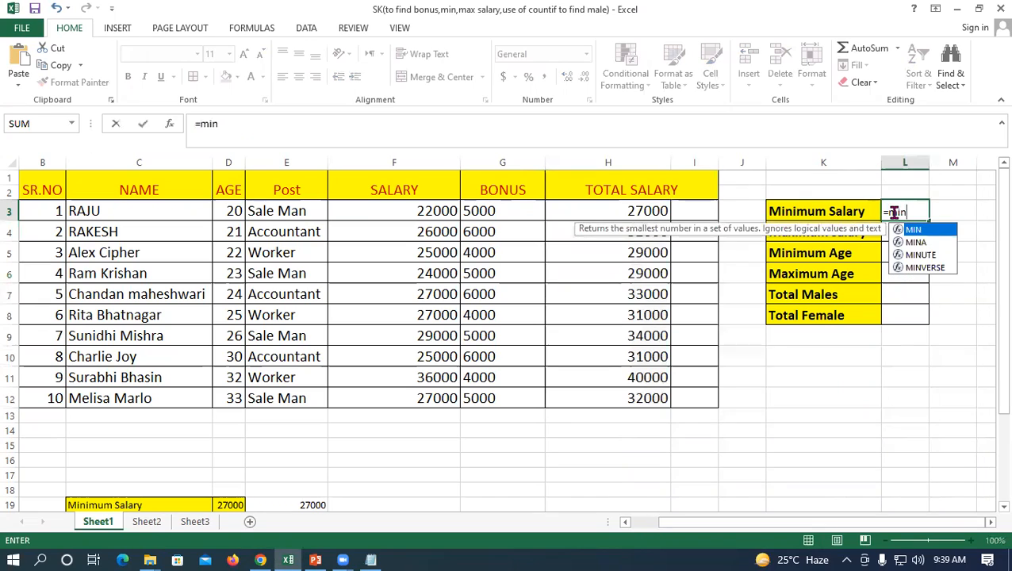
type("(")
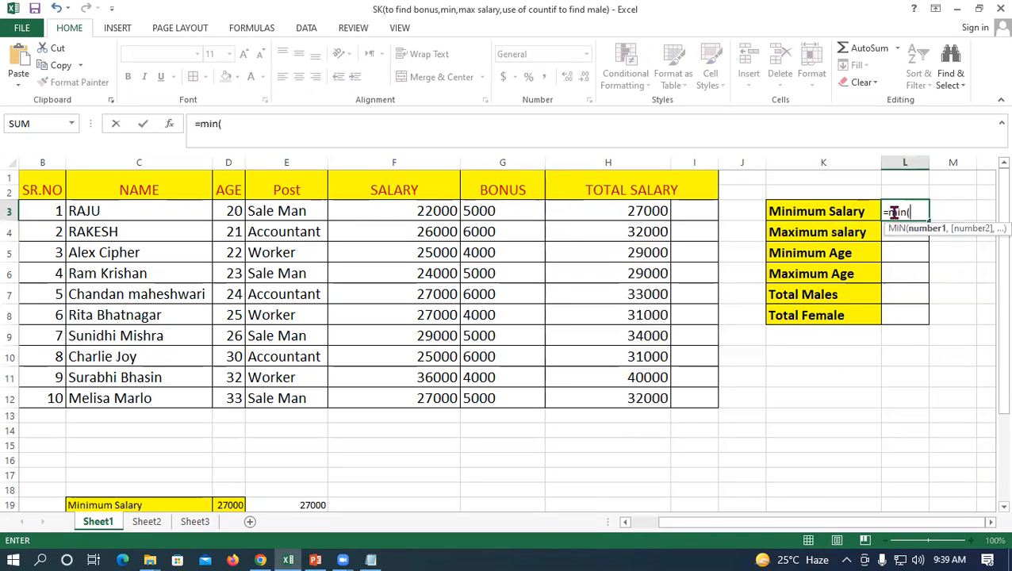
left_click_drag(581, 210, 578, 394)
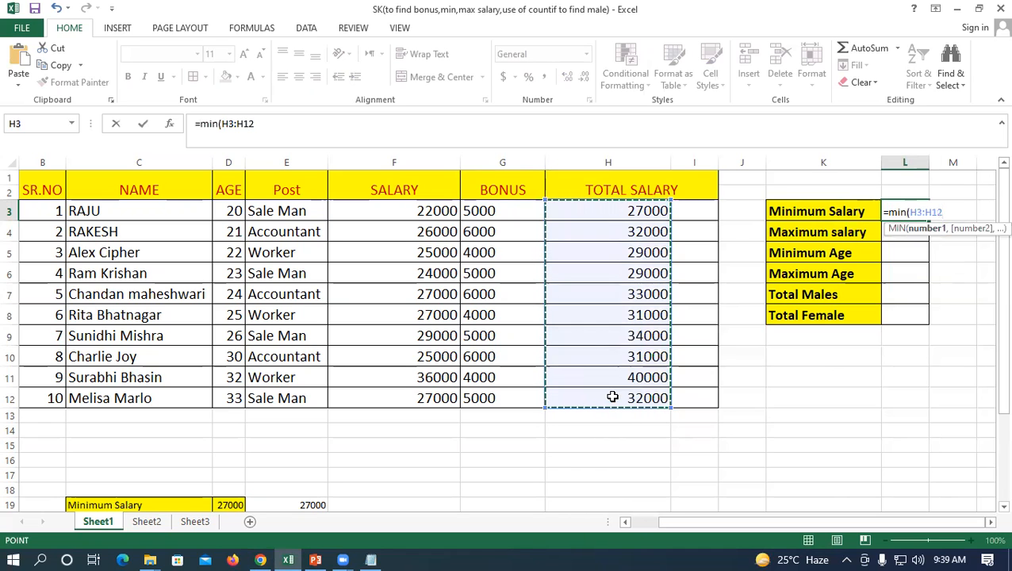
type(")")
key("Return")
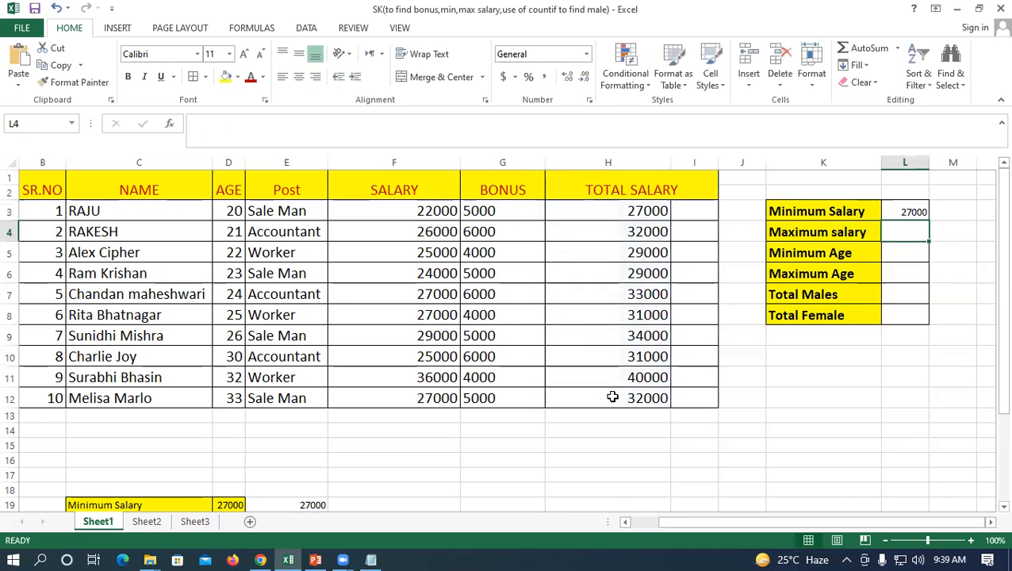
- Increase the font size of the Minimum Salary result in L3 to 16
left_click(897, 214)
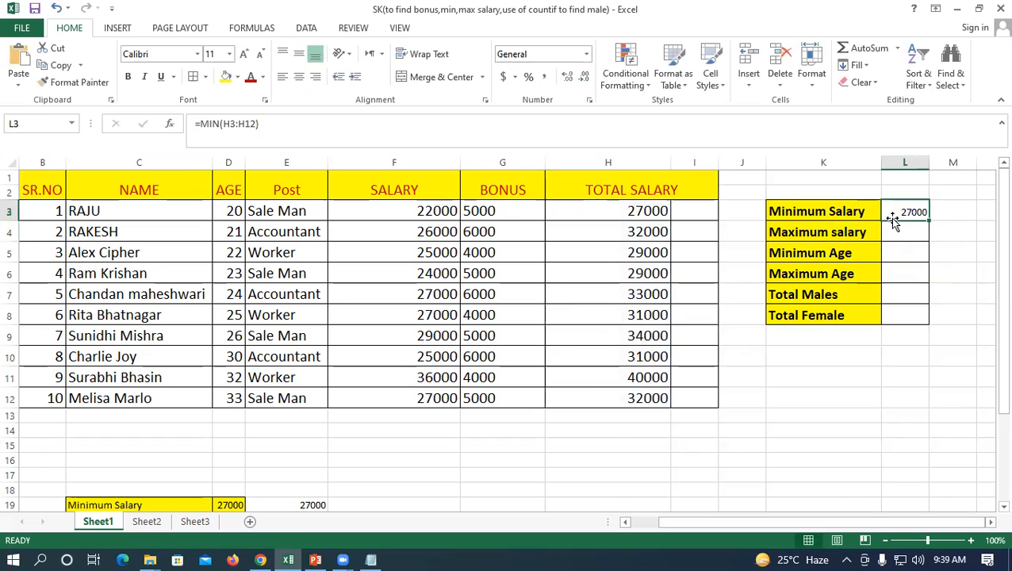
left_click(244, 55)
left_click(244, 56)
left_click(244, 55)
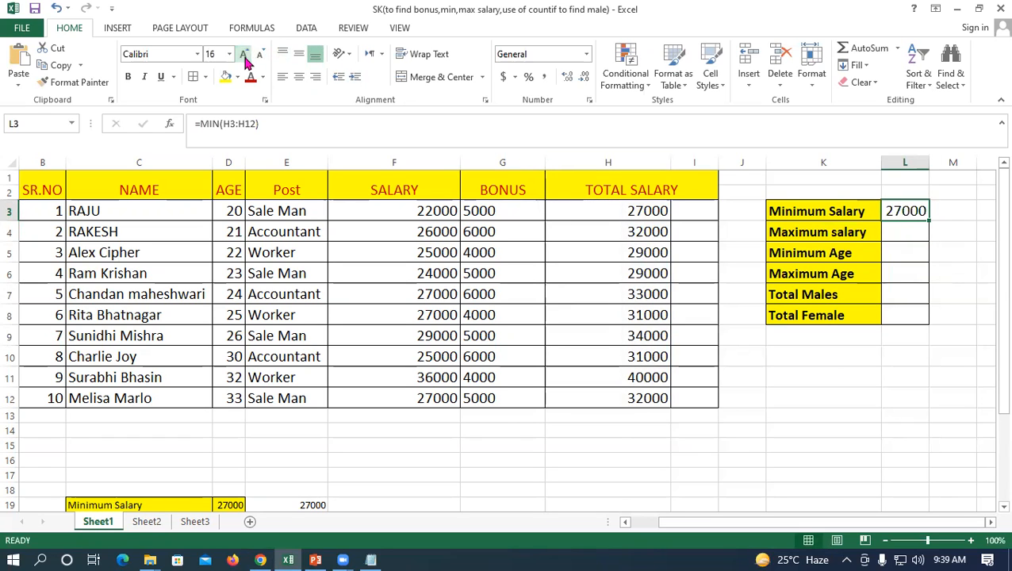
- Calculate the Maximum salary in L4 with =MAX(H3:H12)
left_click(909, 232)
type("=")
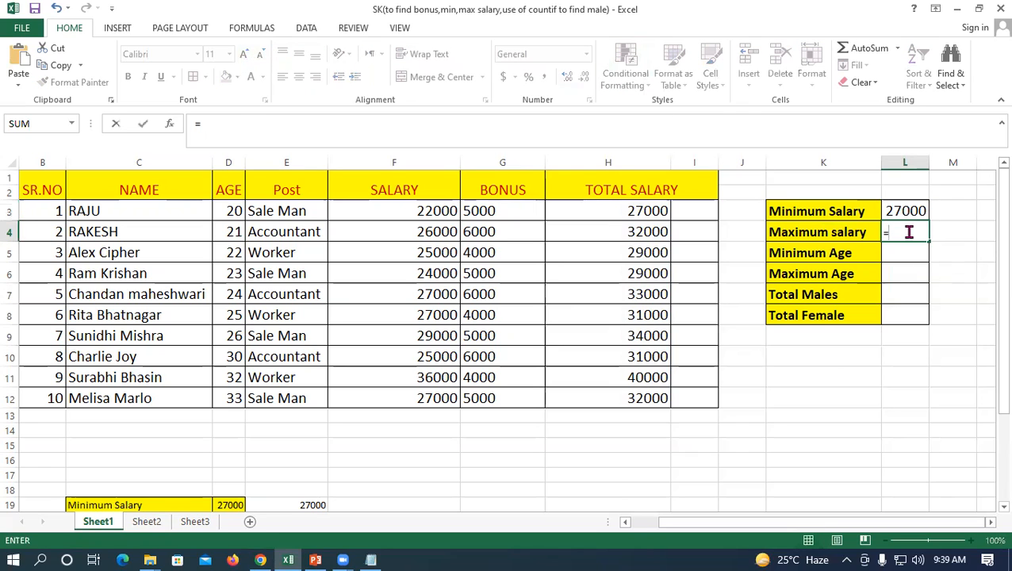
type("max")
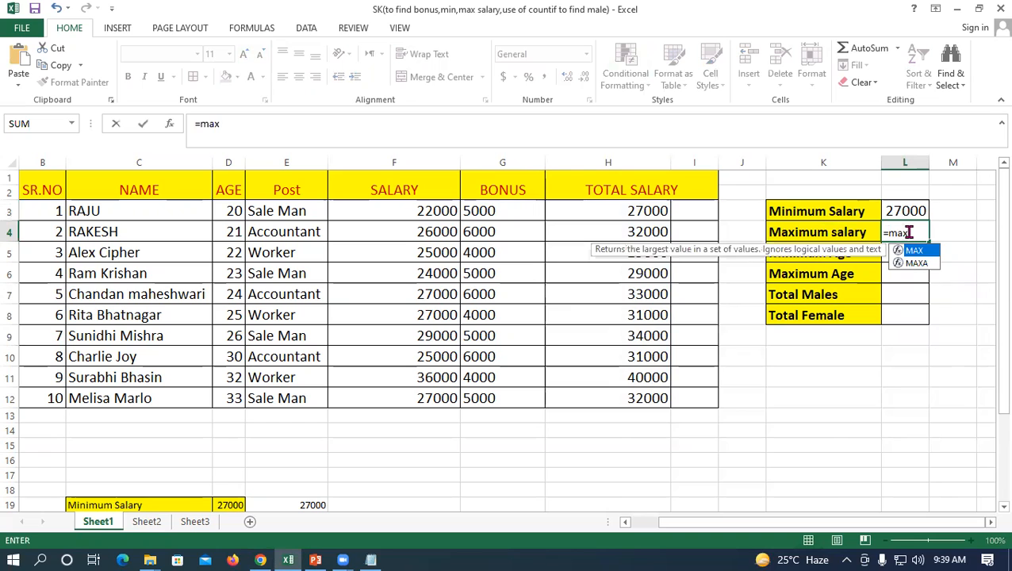
type("(")
left_click_drag(614, 208, 603, 398)
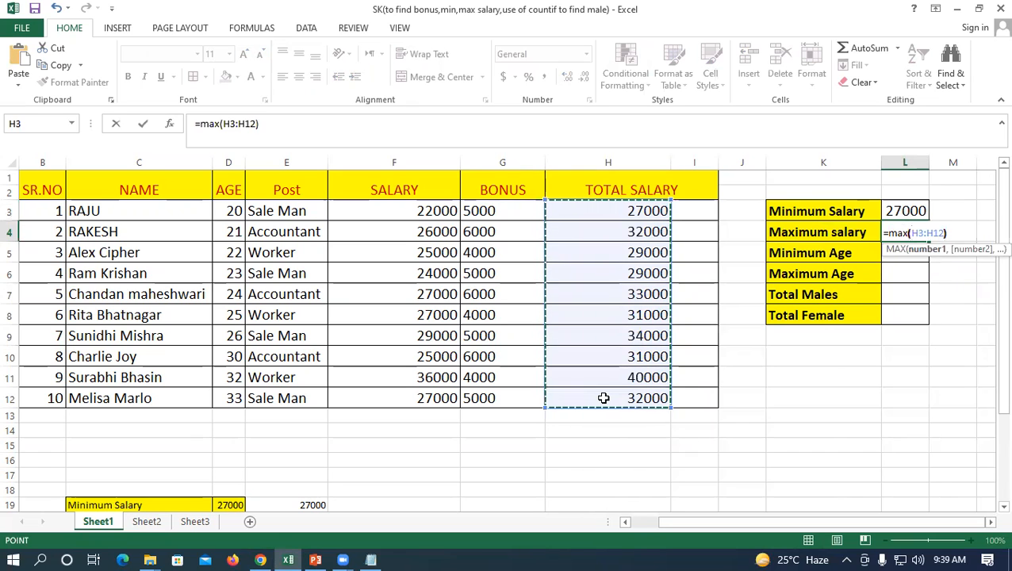
key("Return")
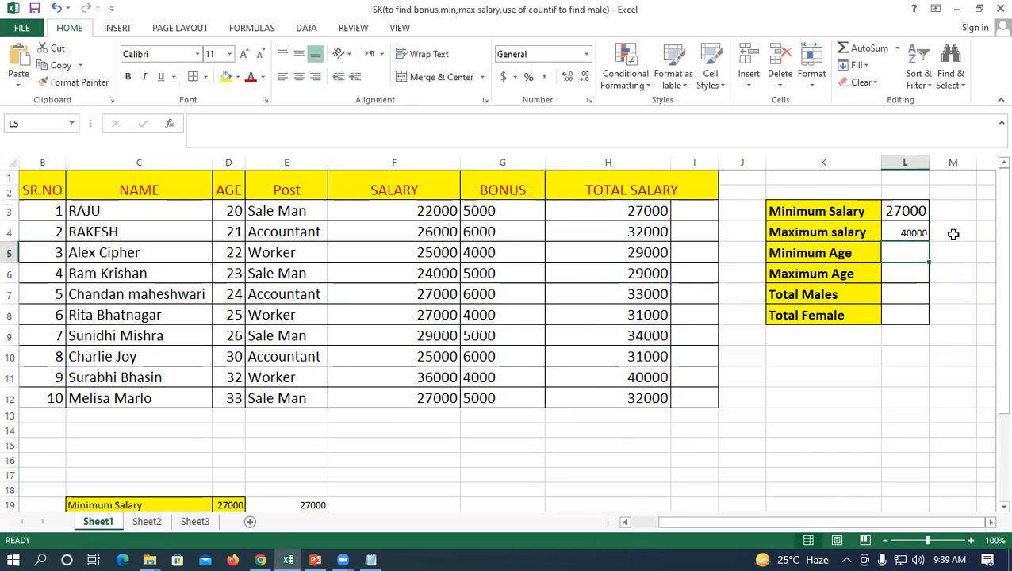
- Increase the font size of the Maximum salary result in L4 to 16
left_click(923, 228)
left_click(245, 54)
left_click(245, 54)
left_click(245, 54)
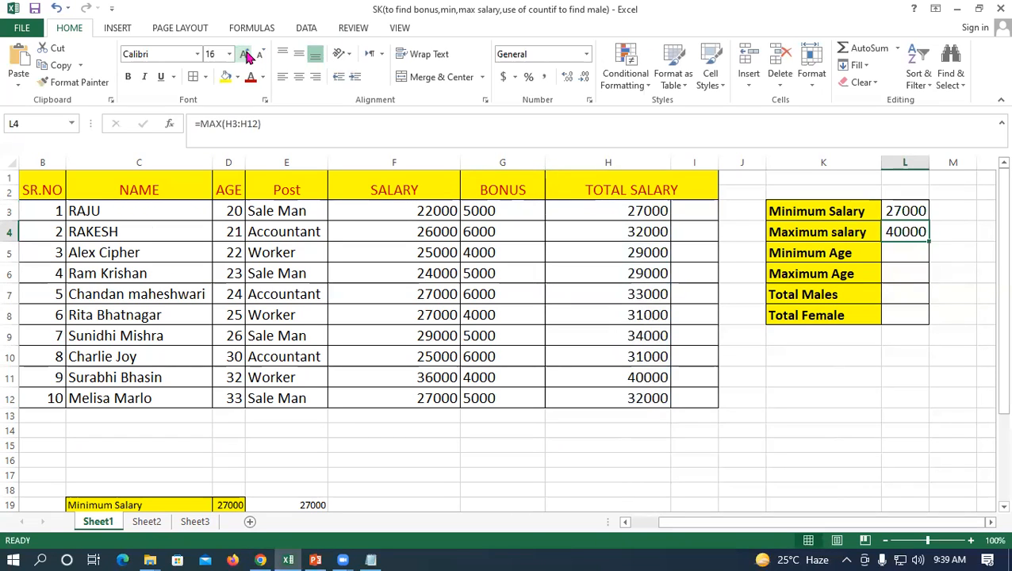
left_click(842, 252)
left_click(802, 275)
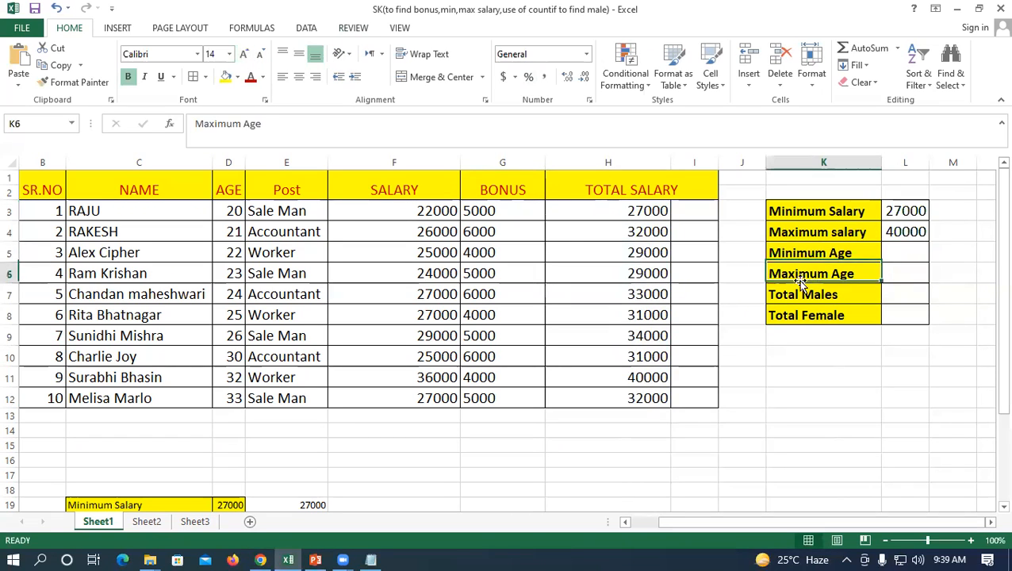
- Calculate the Minimum Age in L5 with =MIN(D3:D12)
left_click_drag(236, 211, 232, 398)
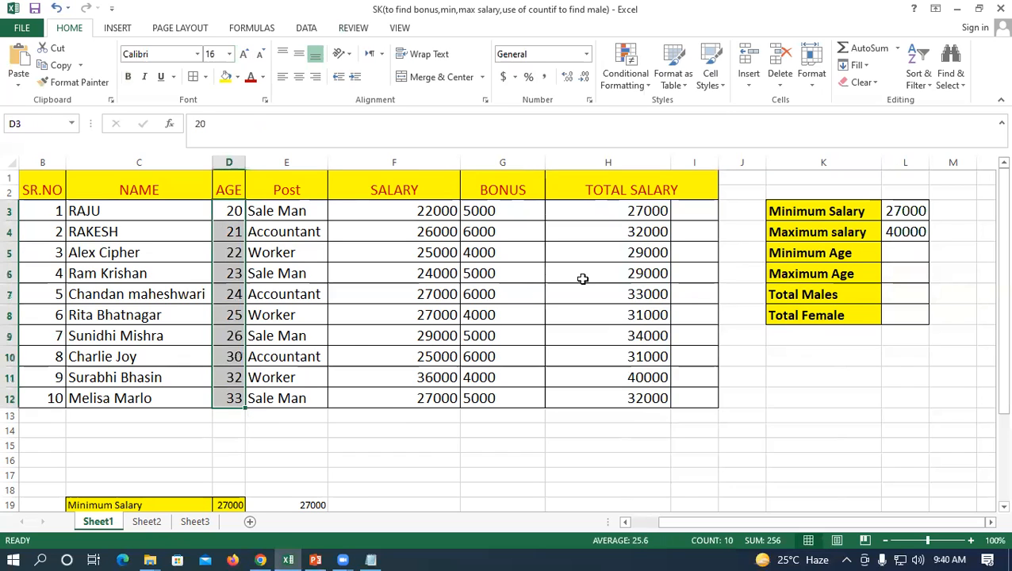
left_click(832, 252)
left_click(904, 253)
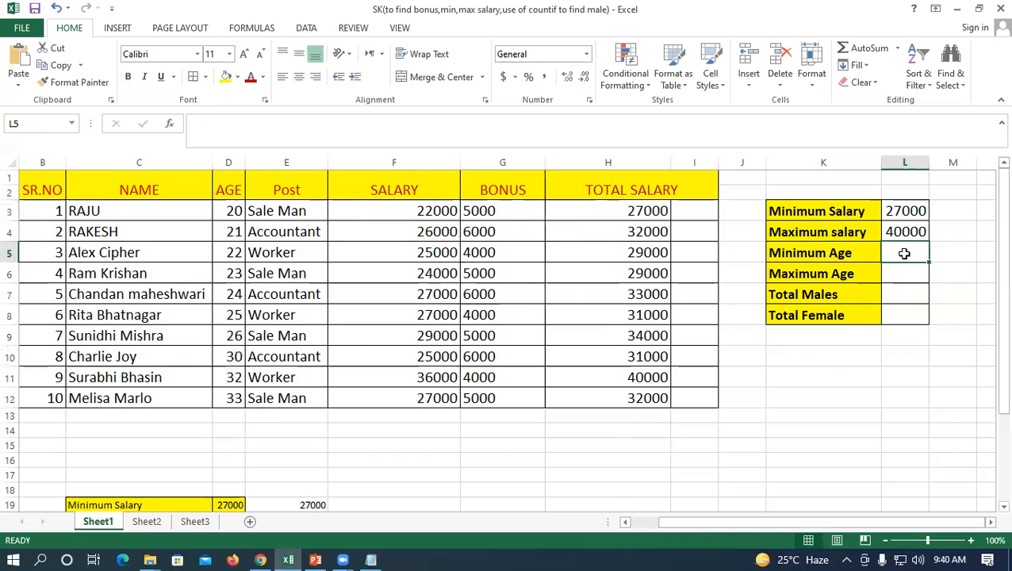
type("=")
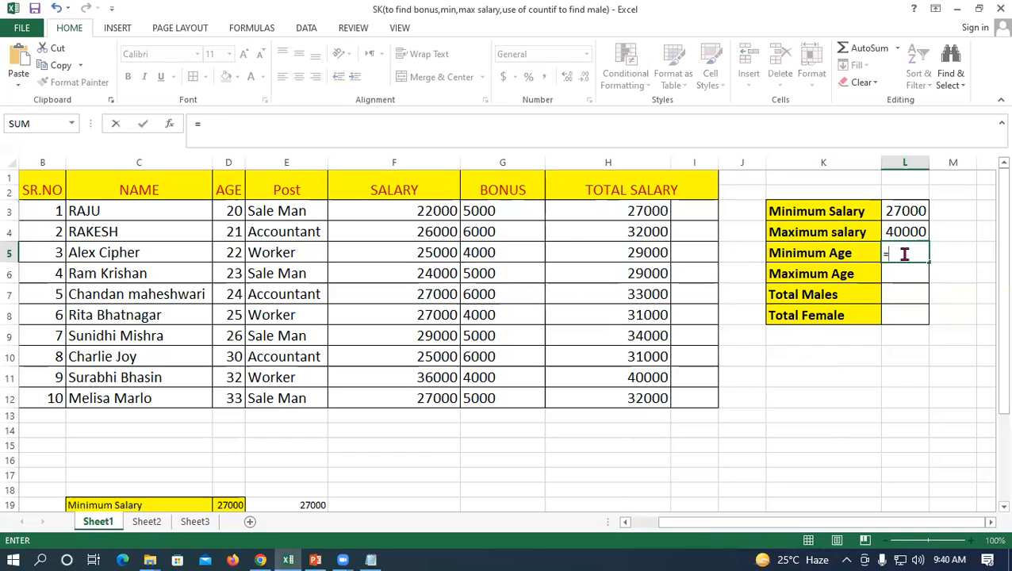
type("min(")
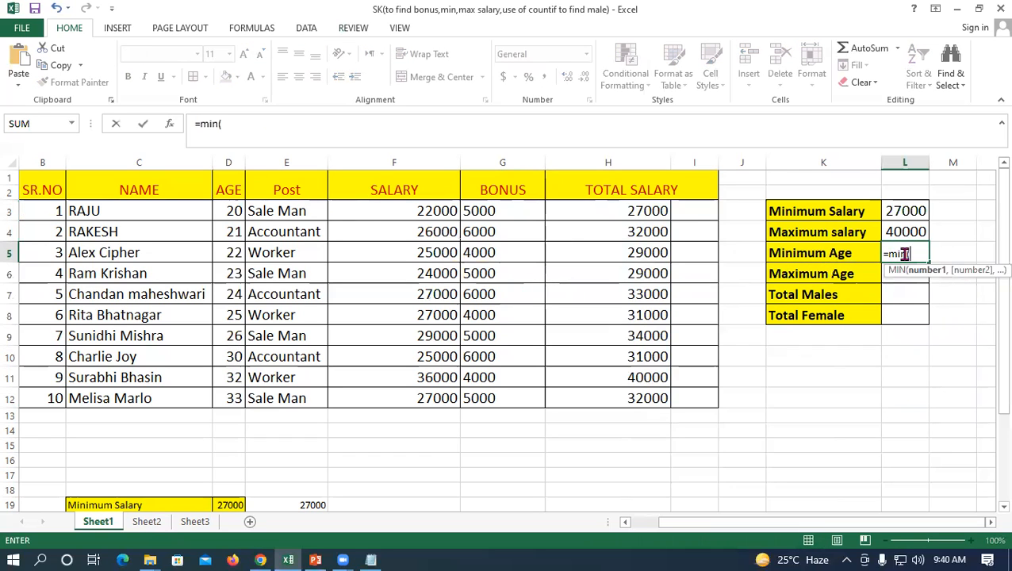
left_click_drag(224, 210, 226, 396)
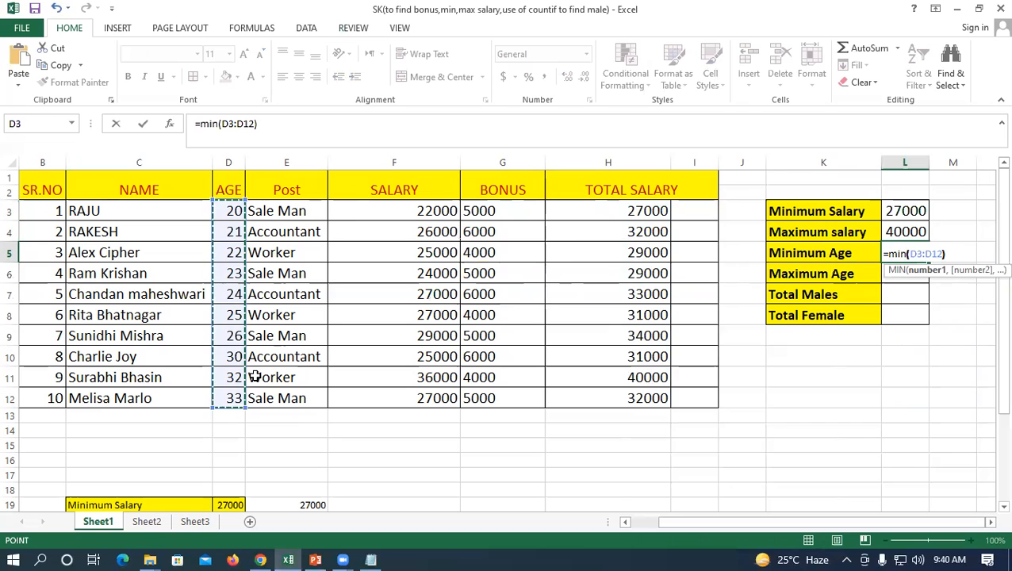
key("Return")
- Increase the font size of the Minimum Age result in L5 to 18
left_click(899, 253)
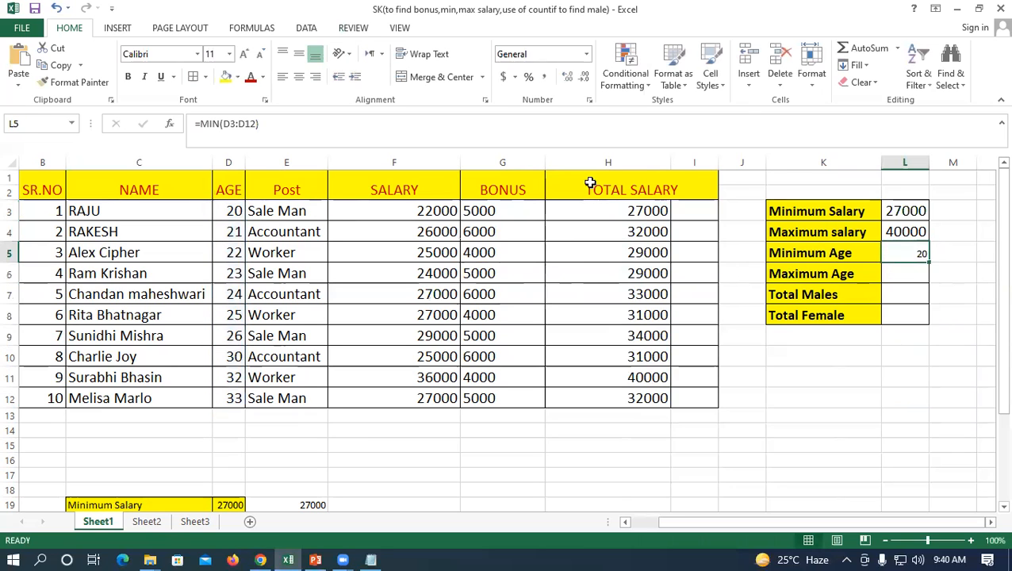
left_click(243, 56)
left_click(243, 55)
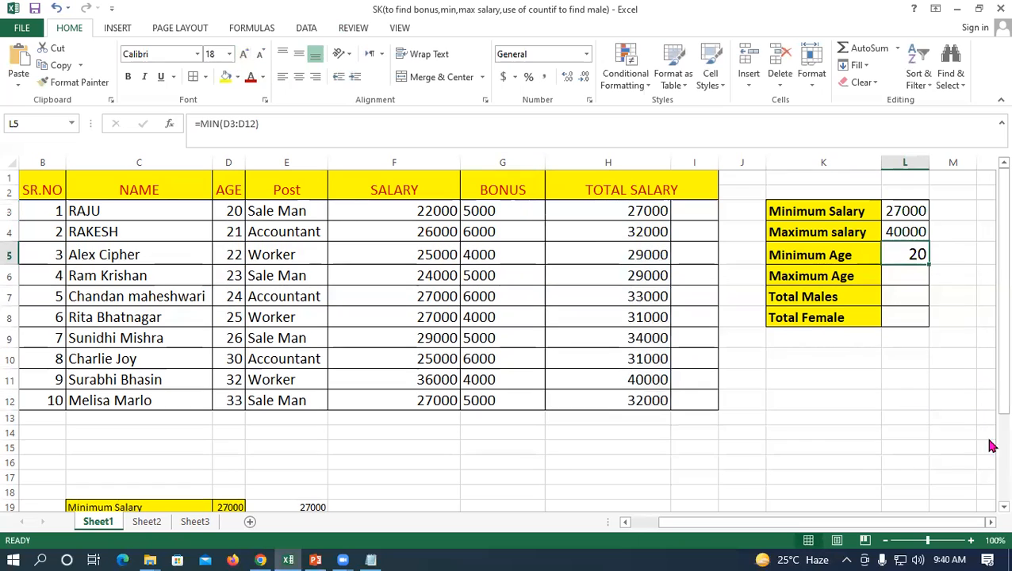
- Calculate the Maximum Age in L6 with =MAX(D3:D12)
left_click(899, 278)
type("=")
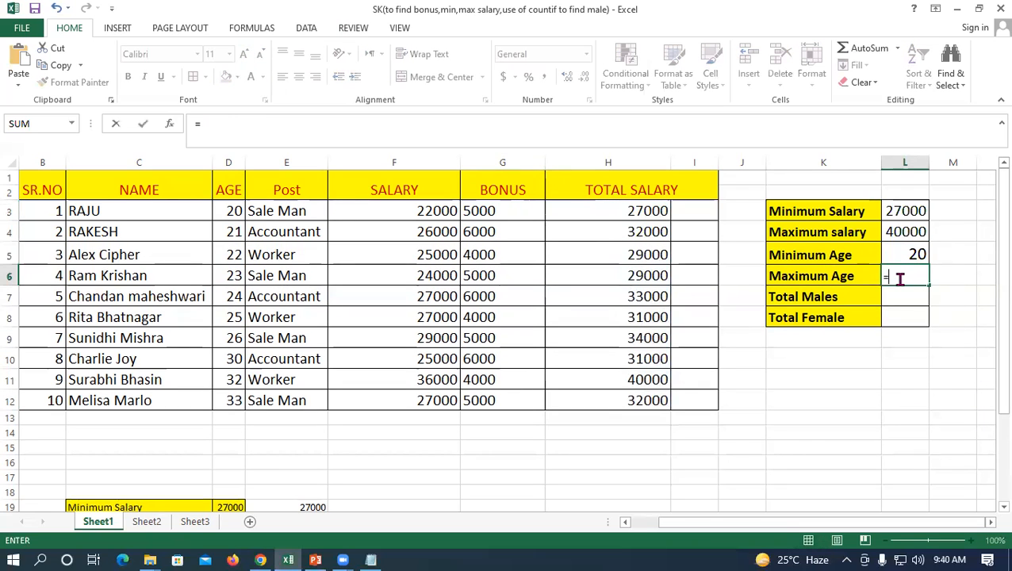
type("max(")
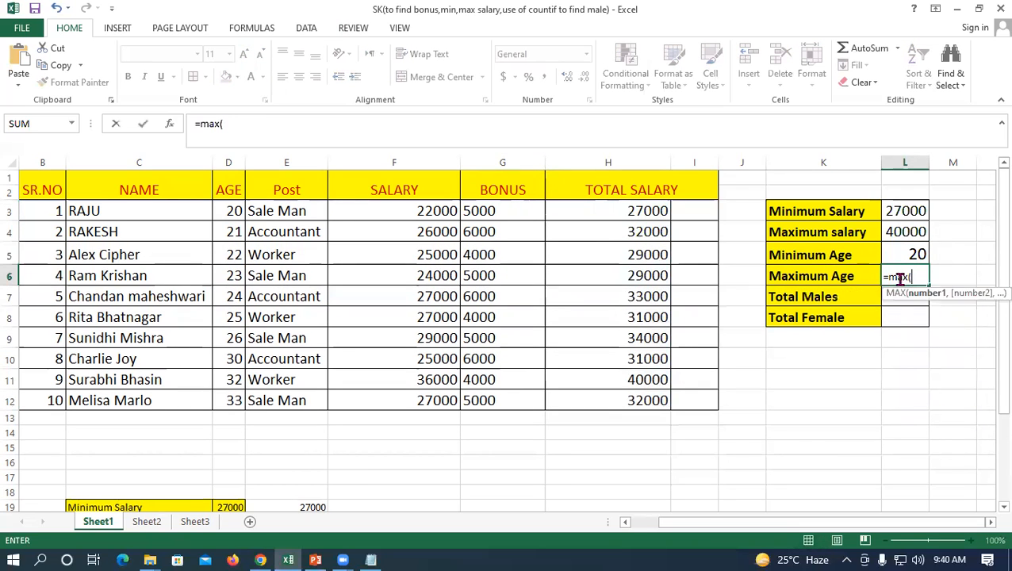
left_click_drag(228, 211, 217, 411)
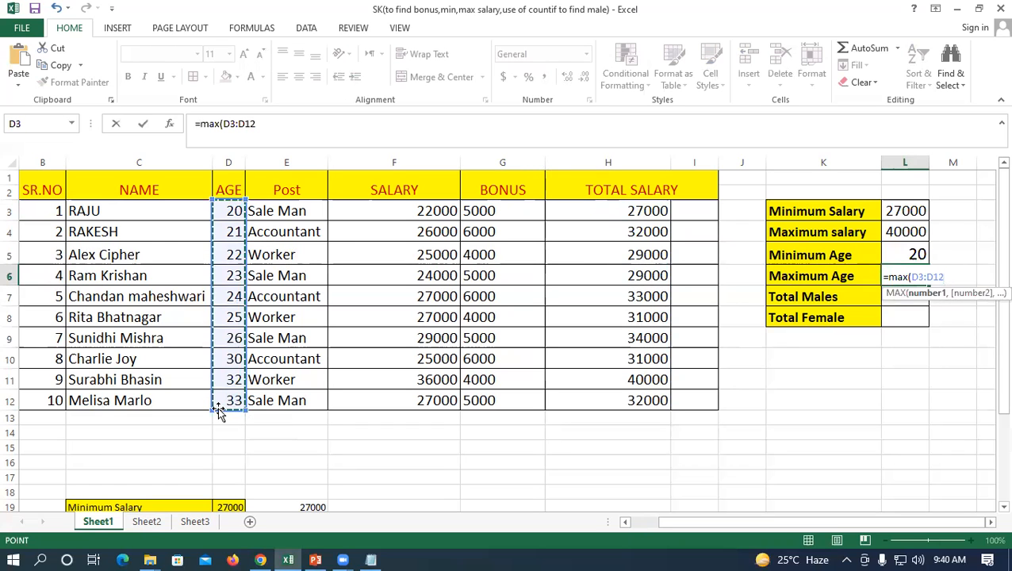
key("Return")
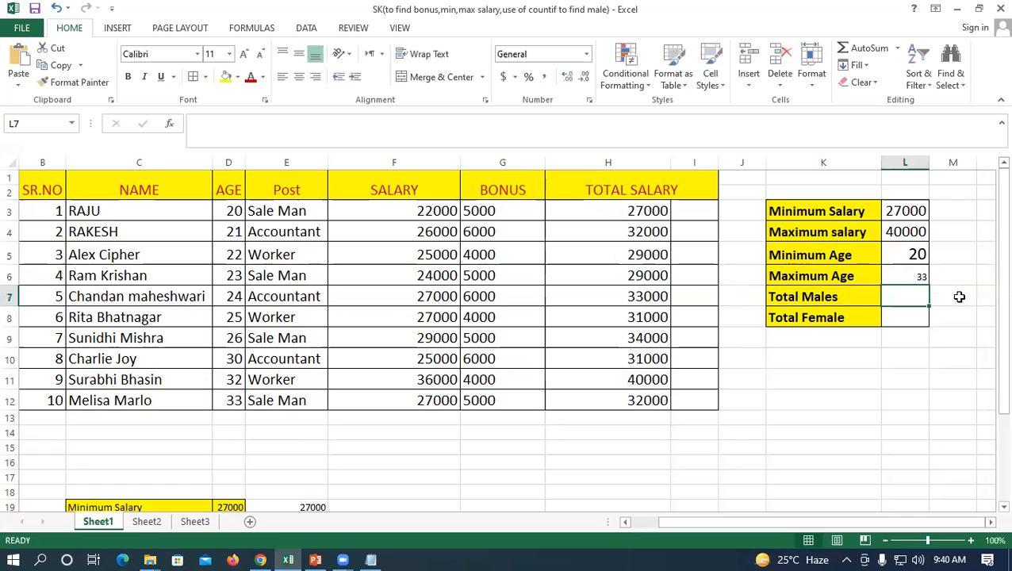
- Increase the font size of the Maximum Age result in L6 to 22
left_click(911, 277)
left_click(246, 52)
left_click(246, 52)
left_click(245, 52)
left_click(245, 53)
left_click(246, 53)
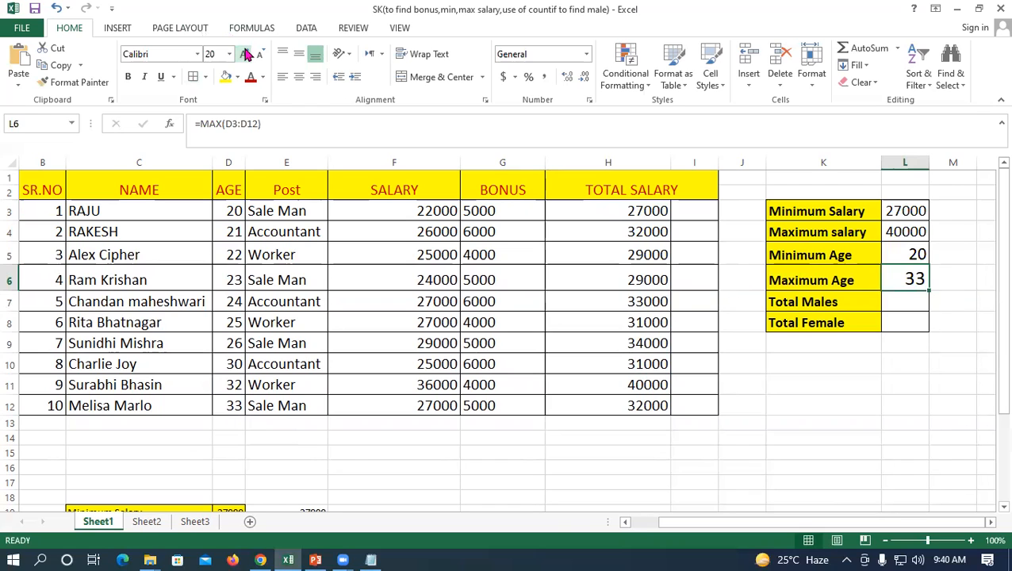
left_click(246, 52)
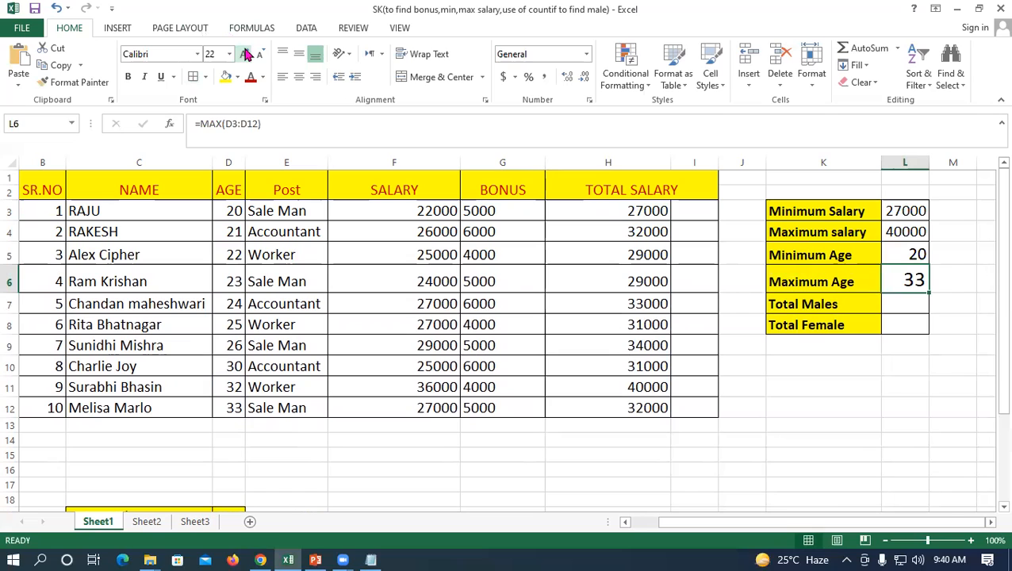
- Change the Total Males label in K7 to Total Accountant
left_click(898, 304)
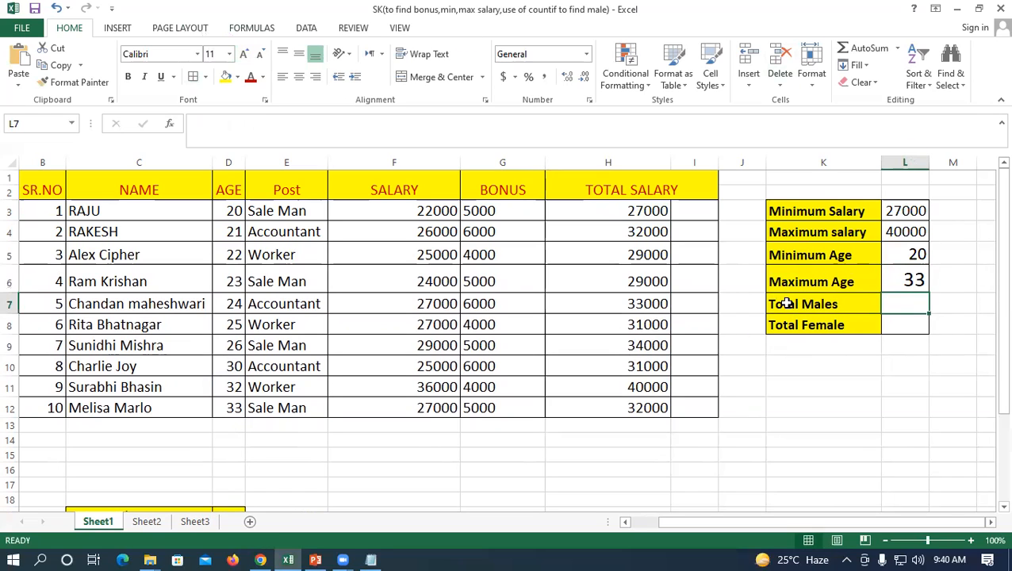
double_click(832, 305)
left_click_drag(842, 305, 803, 305)
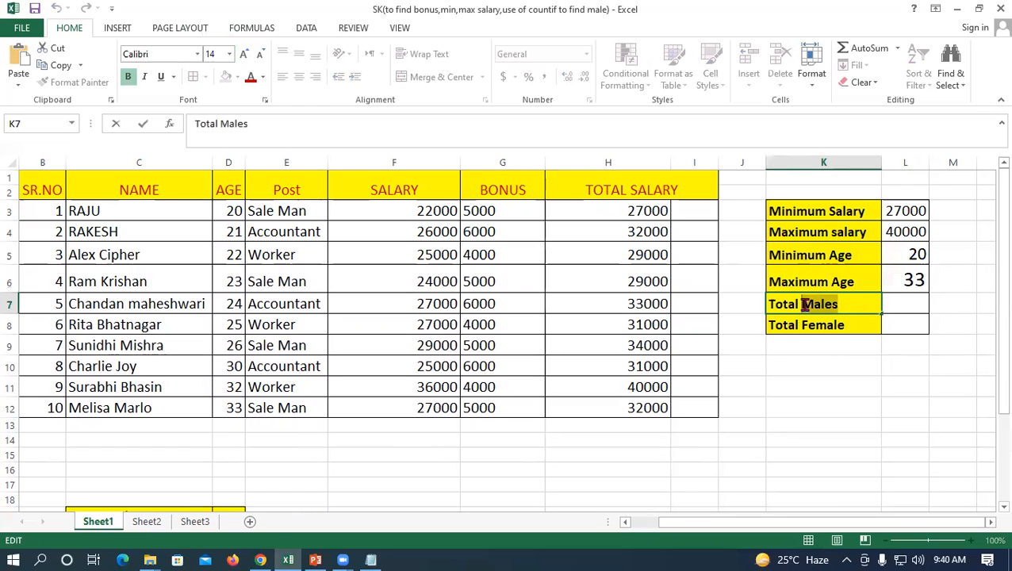
type("Accountant")
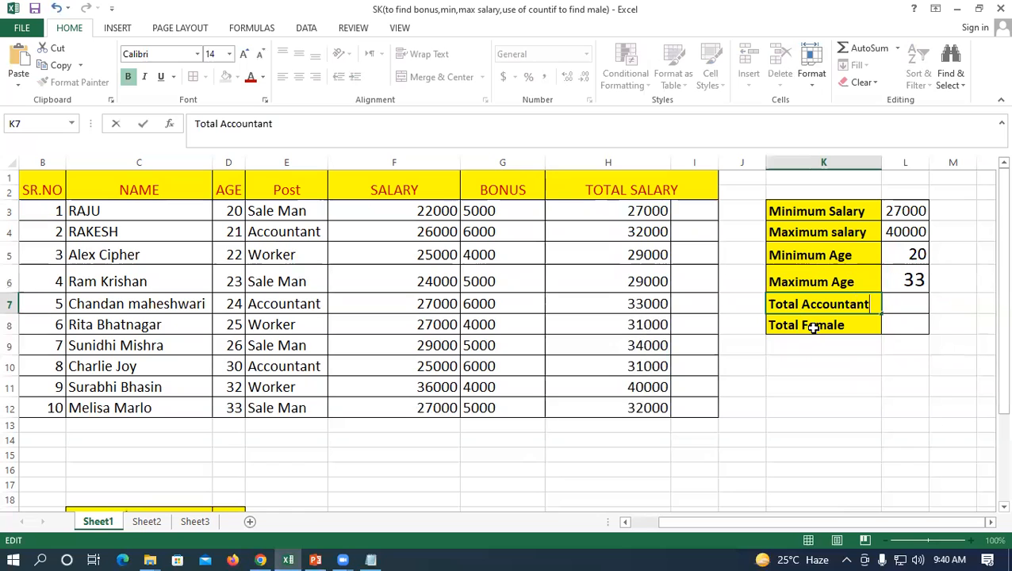
- Change the Total Female label in K8 to Total Sales Man
left_click(812, 328)
double_click(847, 325)
left_click_drag(847, 325, 804, 333)
type("Sale")
key("BackSpace")
key("BackSpace")
type("les Man")
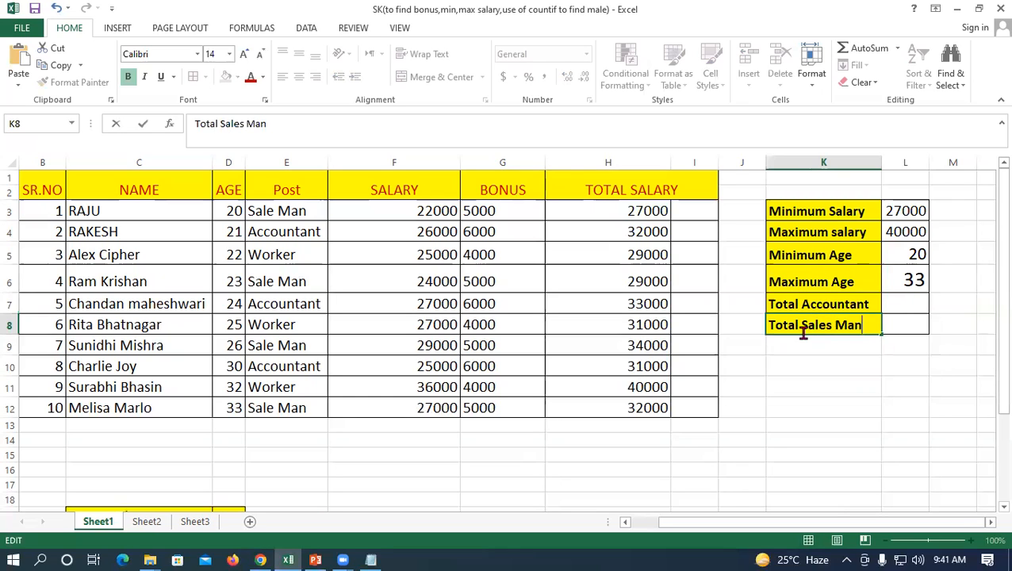
key("Return")
left_click_drag(847, 336, 899, 318)
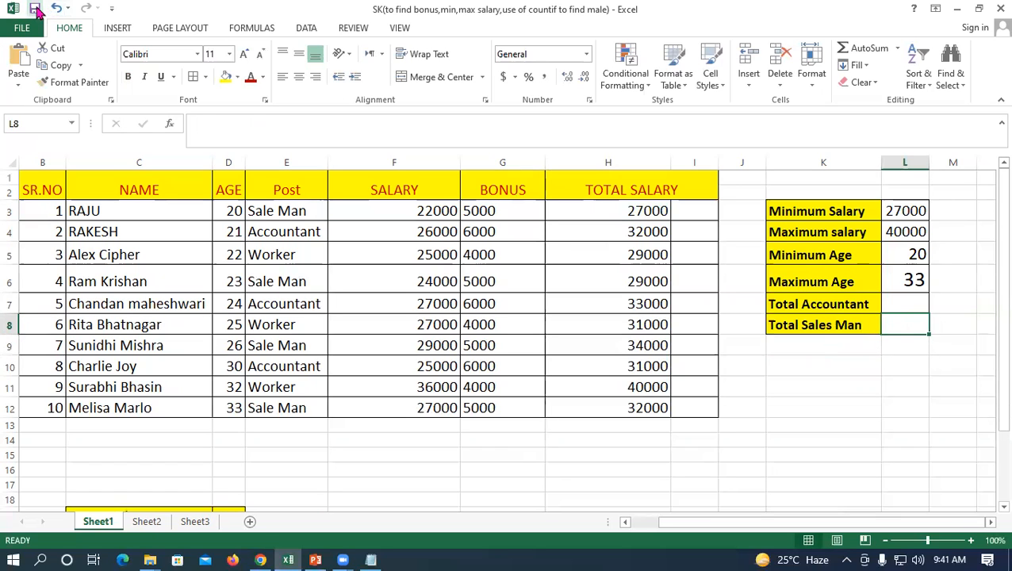
- Count the accountants in L7 with =COUNTIF(E3:E12,"Accountant")
left_click(901, 298)
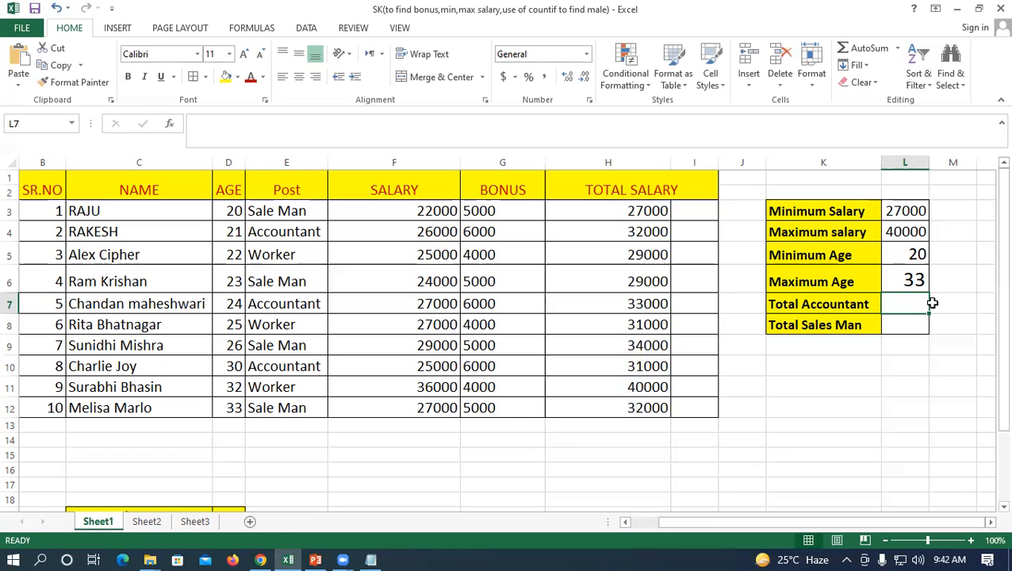
type("=c")
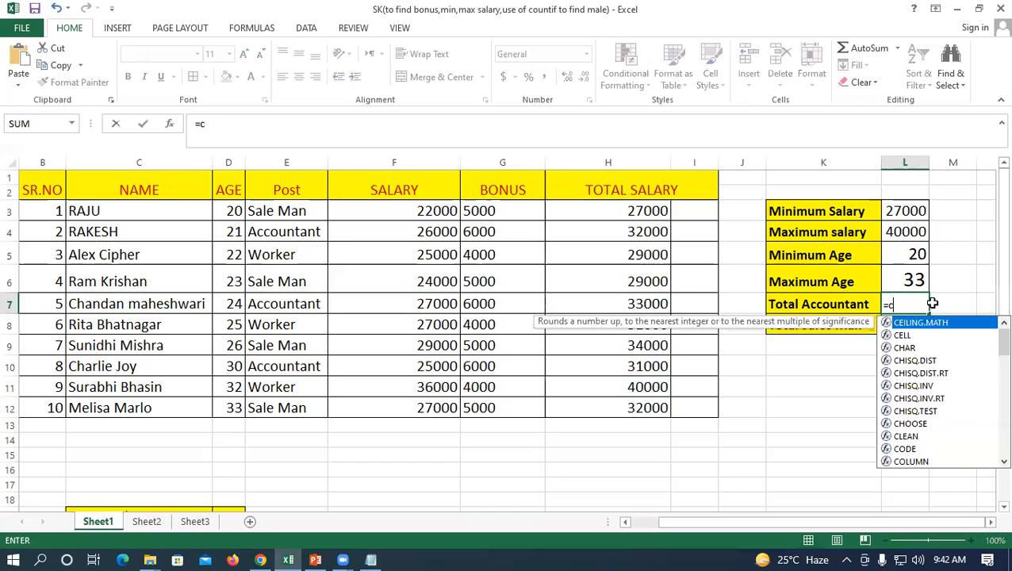
type("ountif")
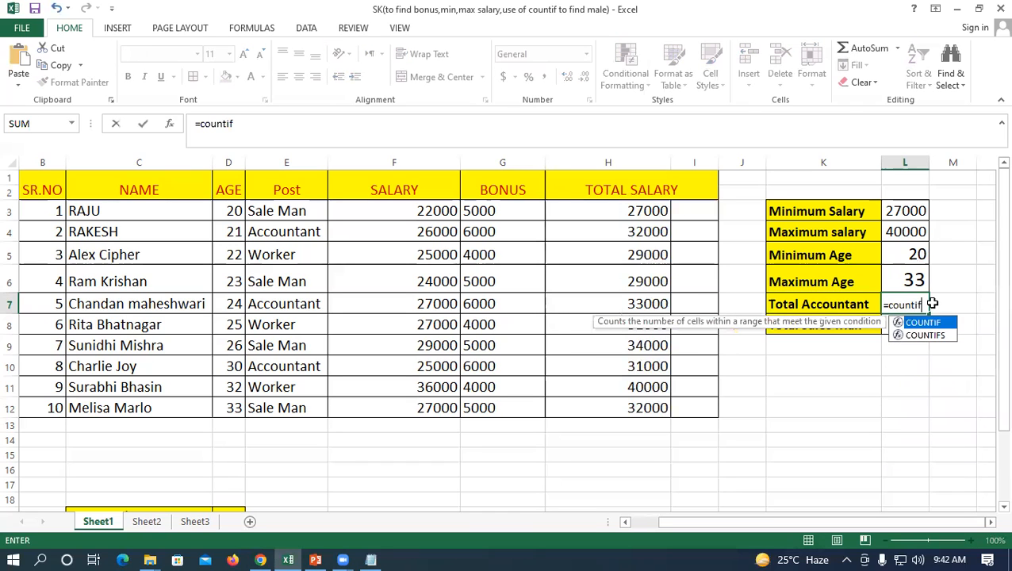
type("(")
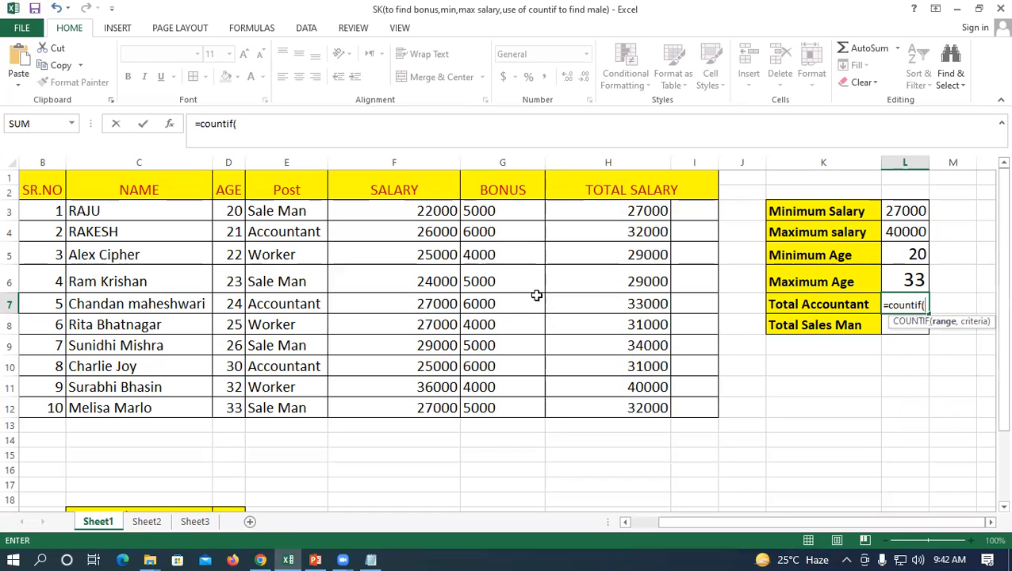
left_click_drag(286, 209, 287, 405)
type(",")
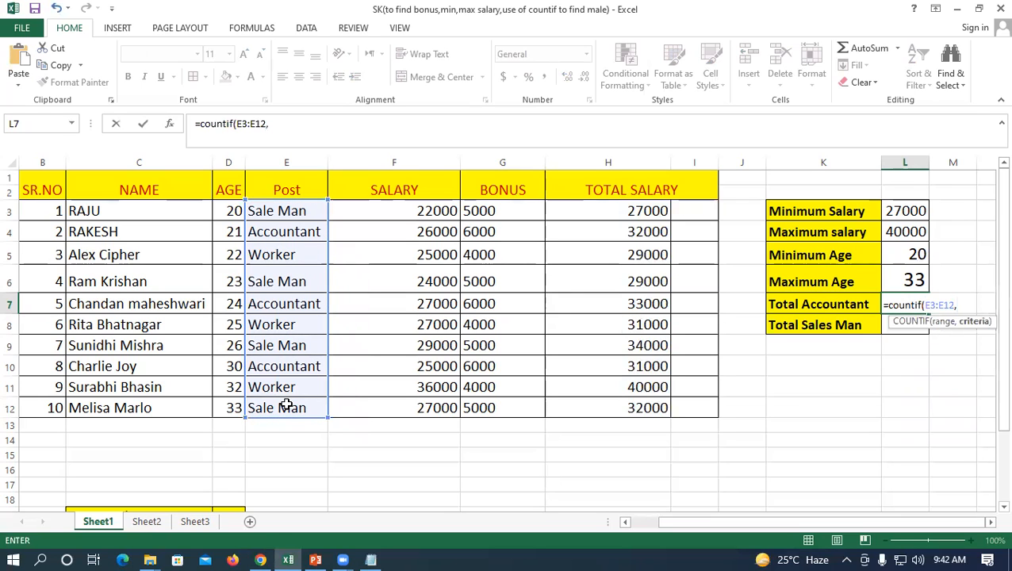
type("\"Accountan")
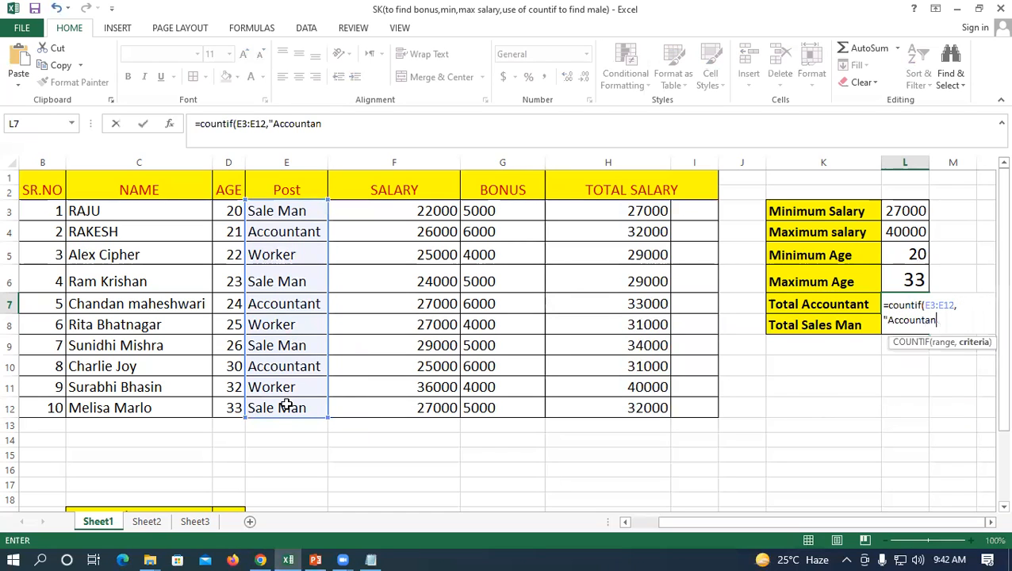
type("t\")")
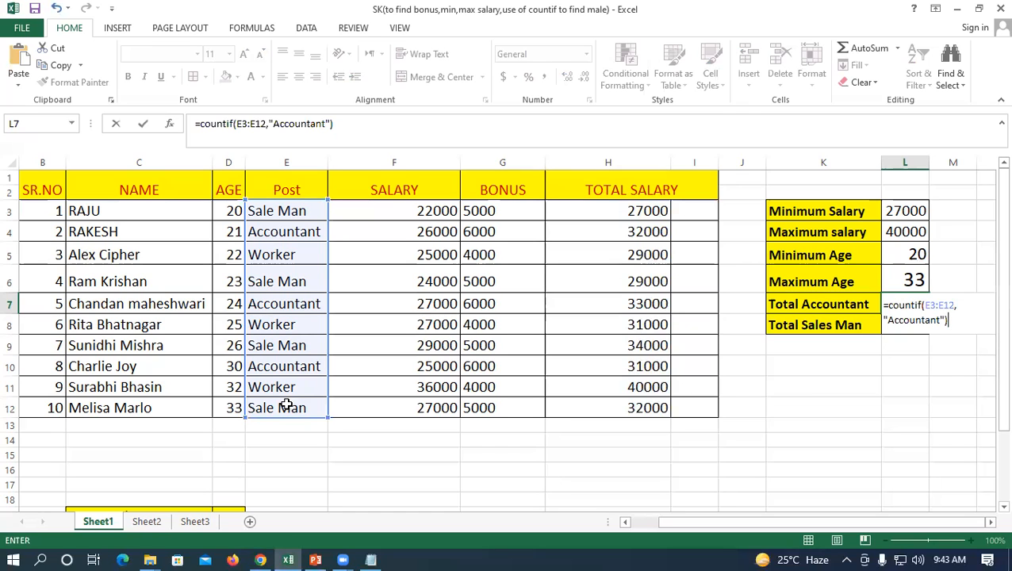
key("Return")
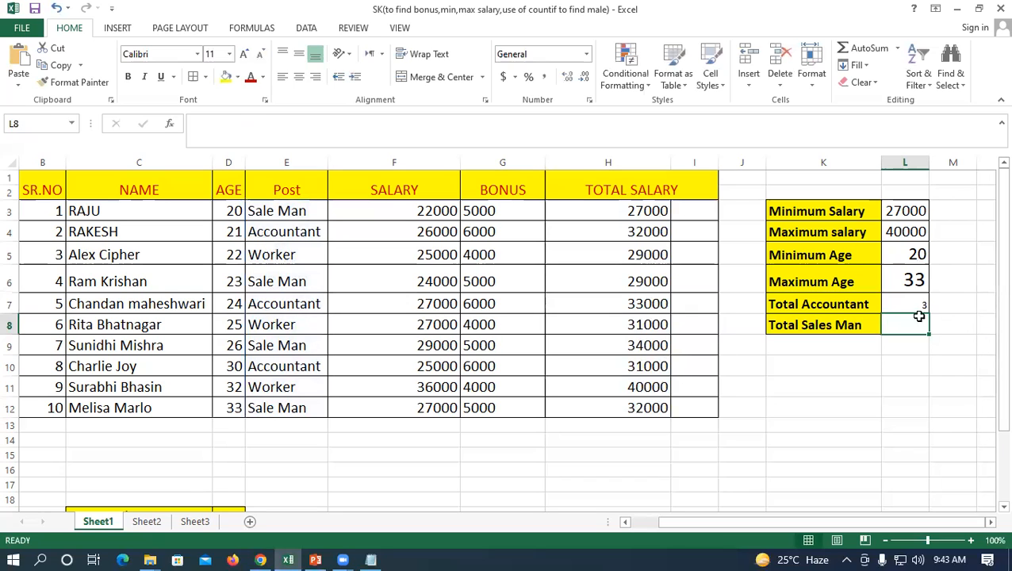
- Increase the font size of the Total Accountant result in L7 to 22
left_click(896, 310)
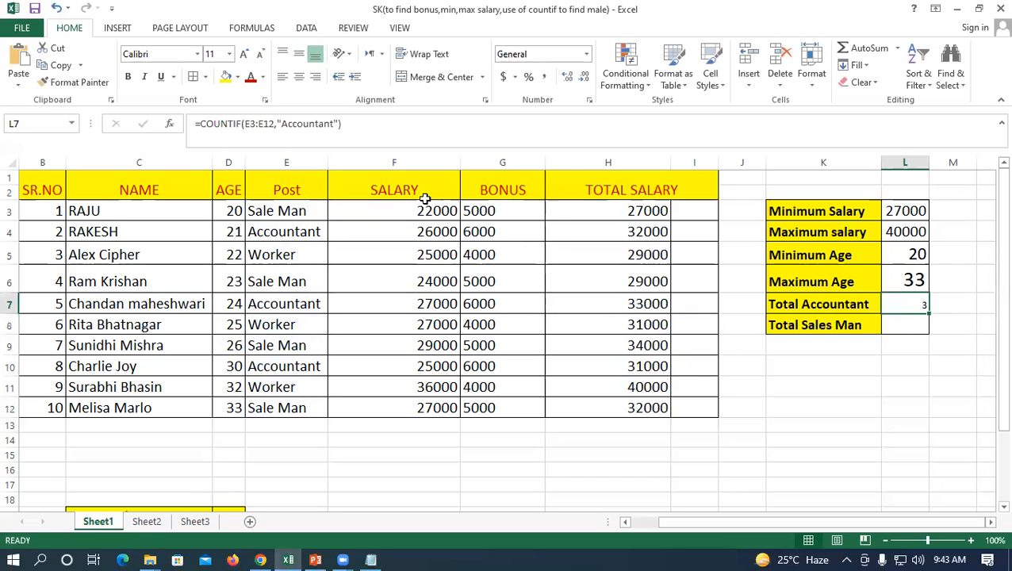
left_click(243, 53)
left_click(244, 53)
left_click(244, 53)
left_click(244, 53)
left_click(244, 53)
left_click(243, 53)
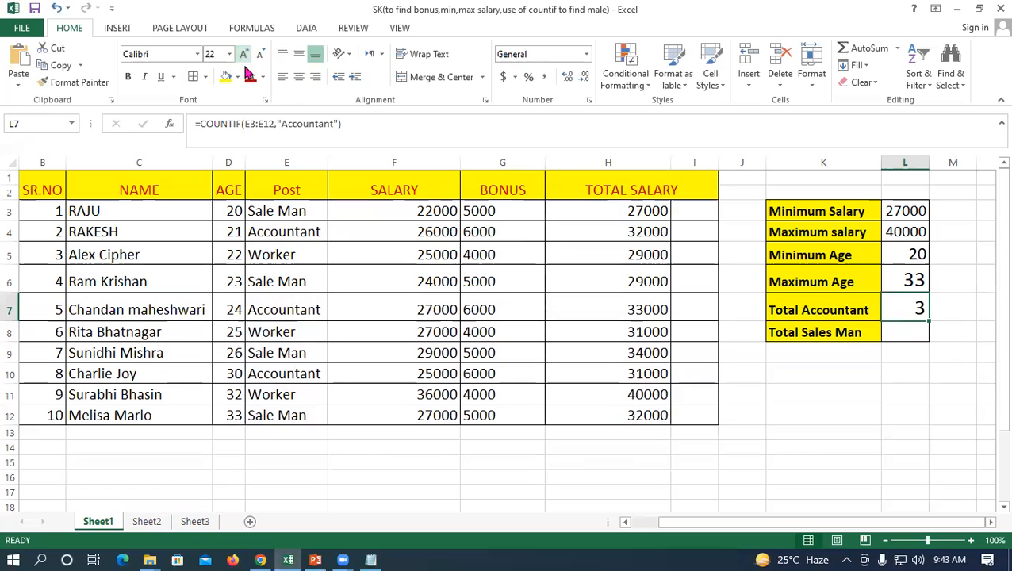
- Try to count the salesmen in L8 with =COUNTIF(E3:E12,"Sales Man")
left_click(912, 334)
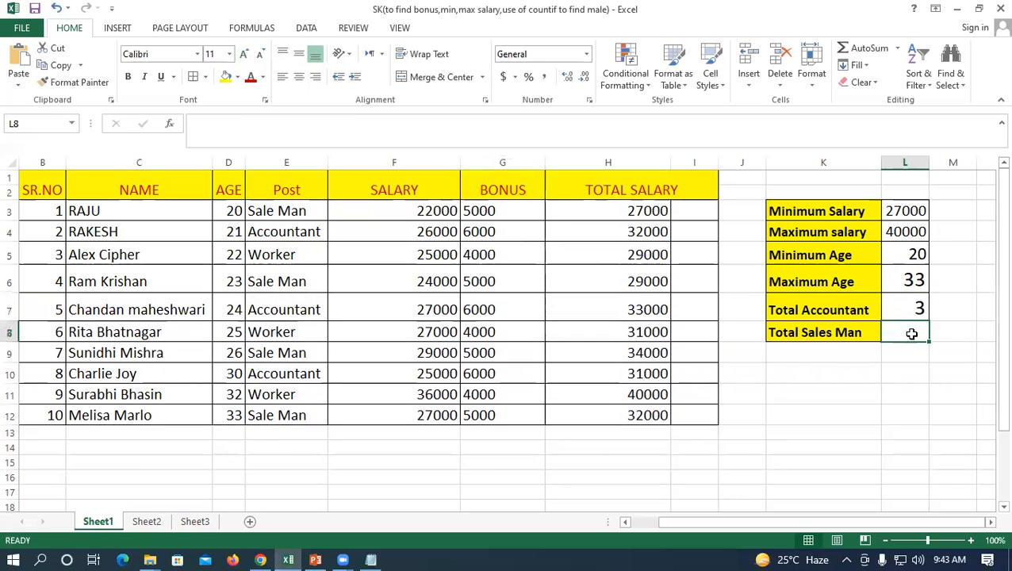
type("=")
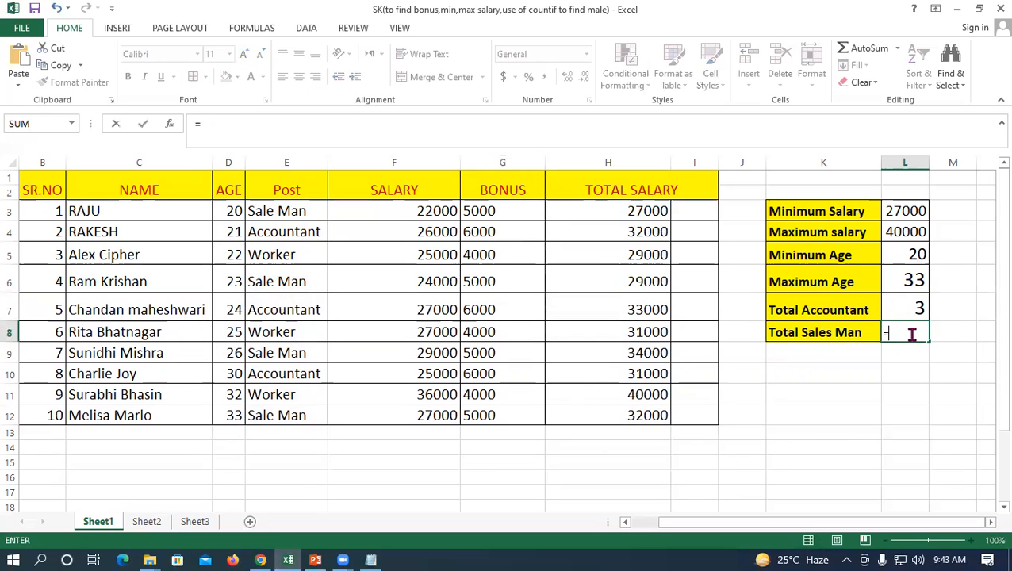
type("coooooo")
key("BackSpace")
key("BackSpace")
key("BackSpace")
key("BackSpace")
key("BackSpace")
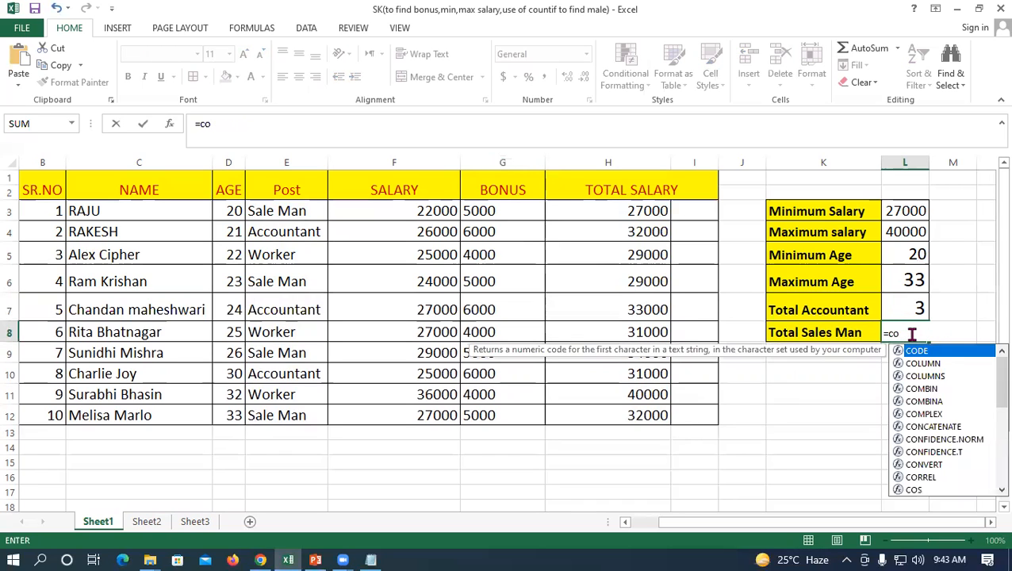
type("unt")
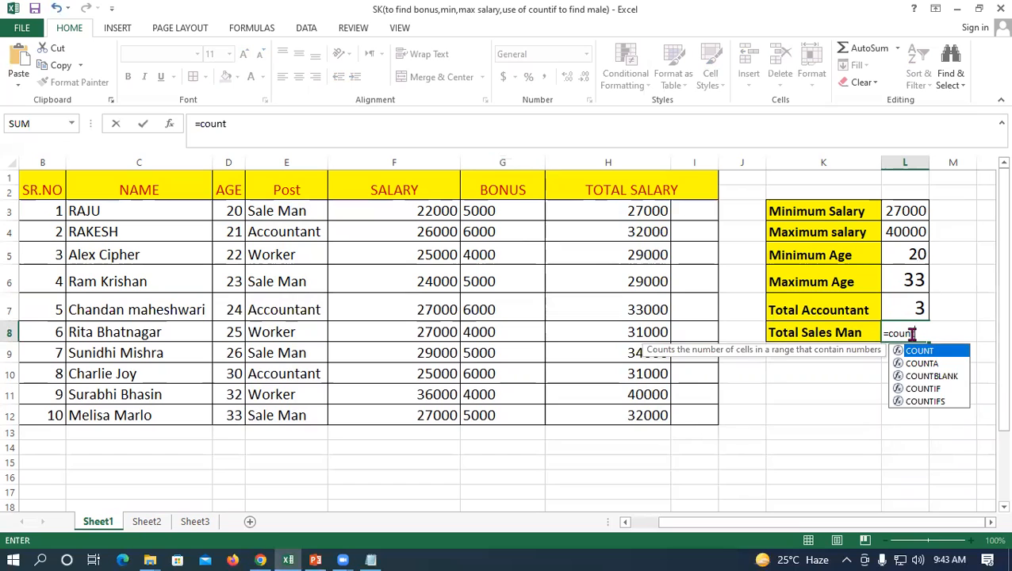
type("if(")
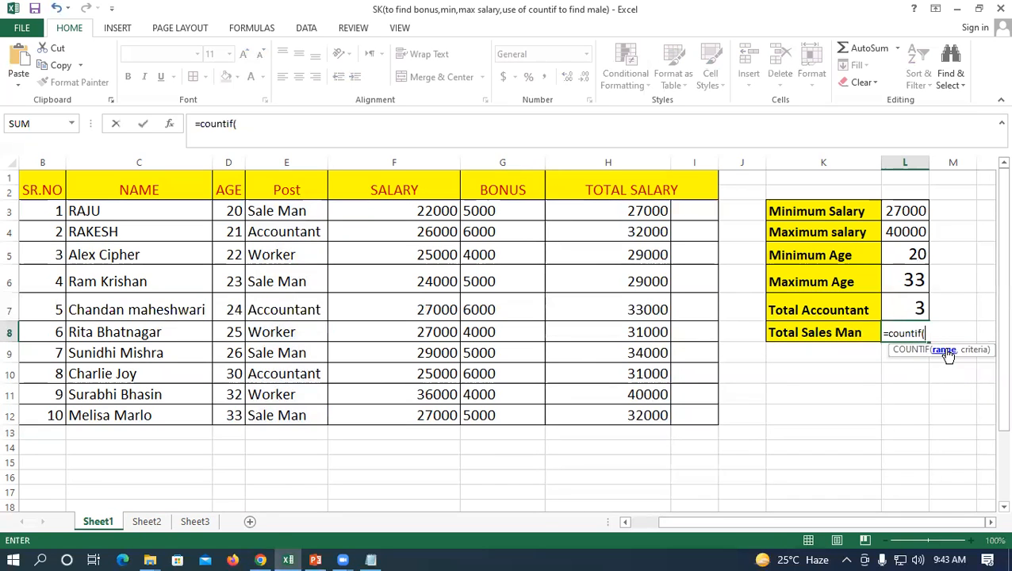
left_click_drag(281, 209, 284, 414)
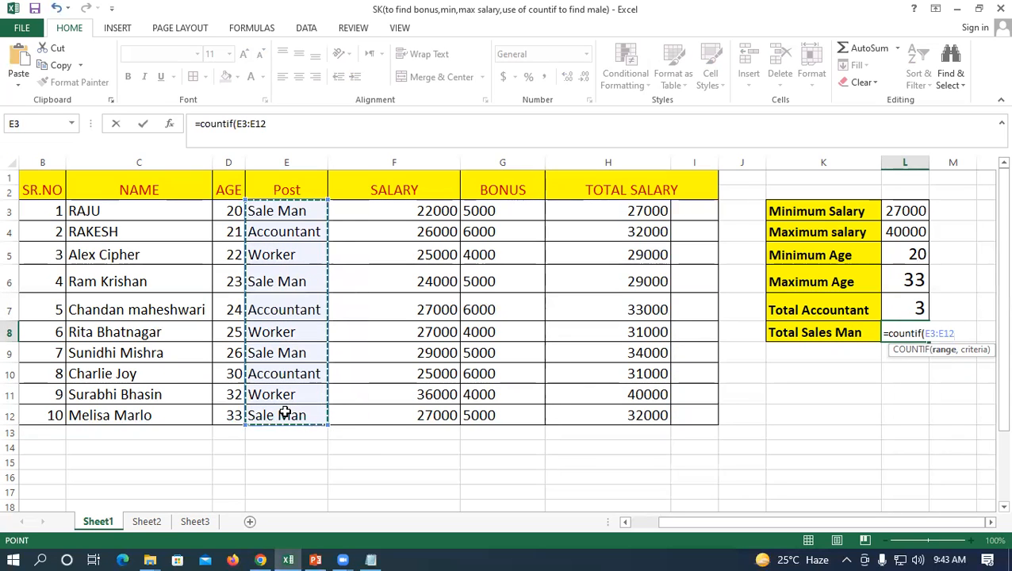
type(",\"")
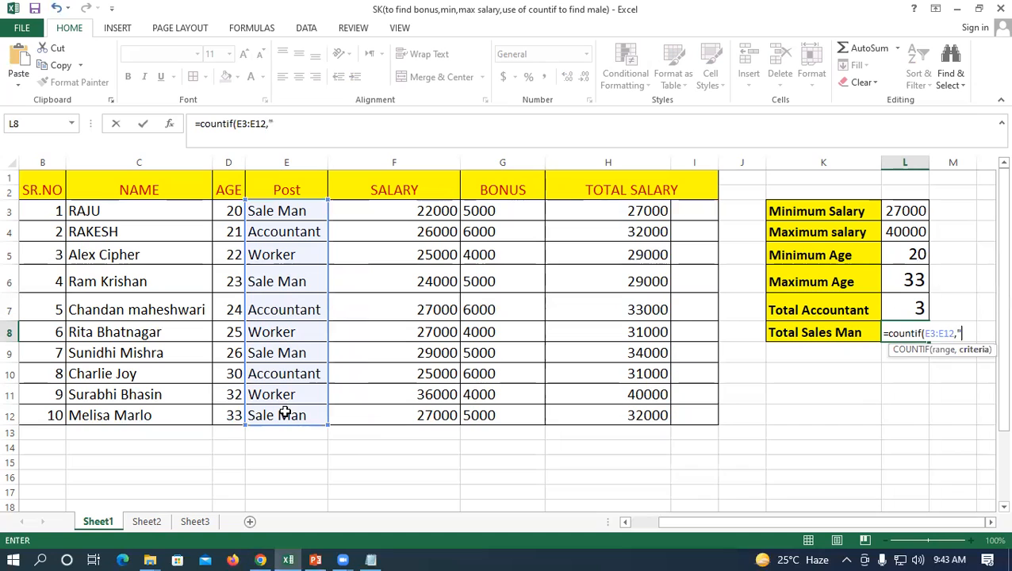
type("Sales ")
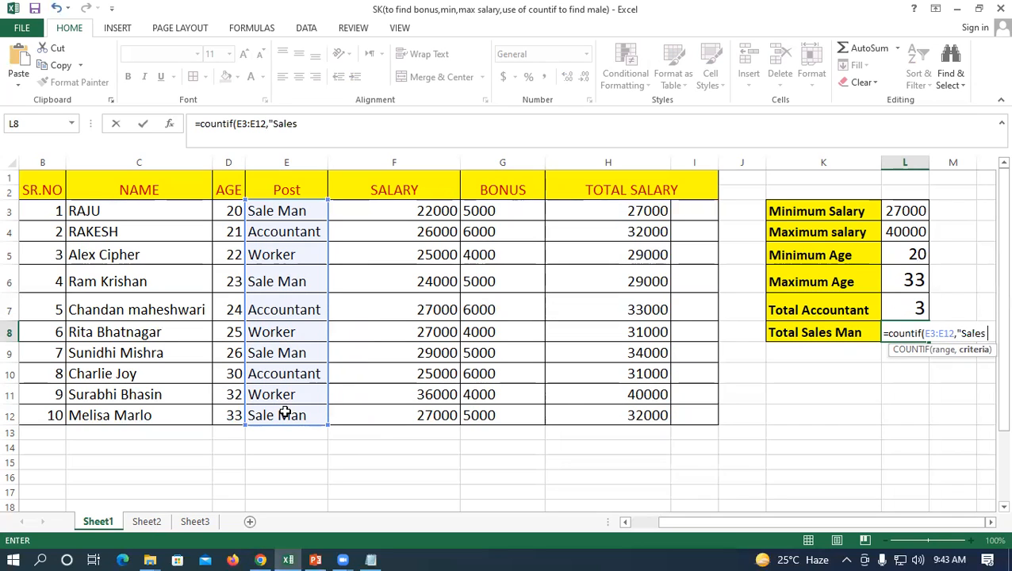
type("Man\")")
key("Return")
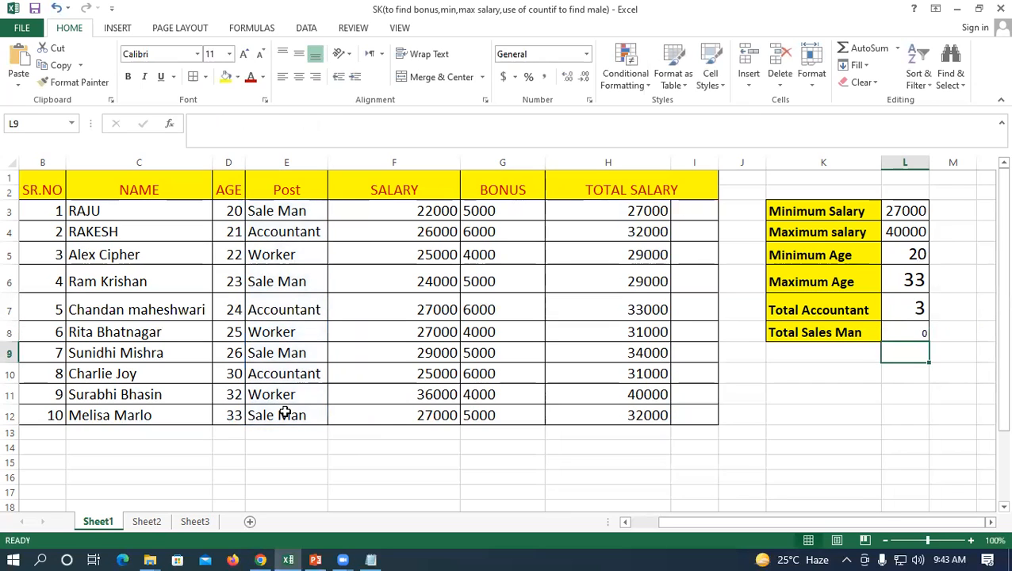
- Remove the space from the criterion in L8's COUNTIF formula so it reads "SalesMan"
double_click(904, 336)
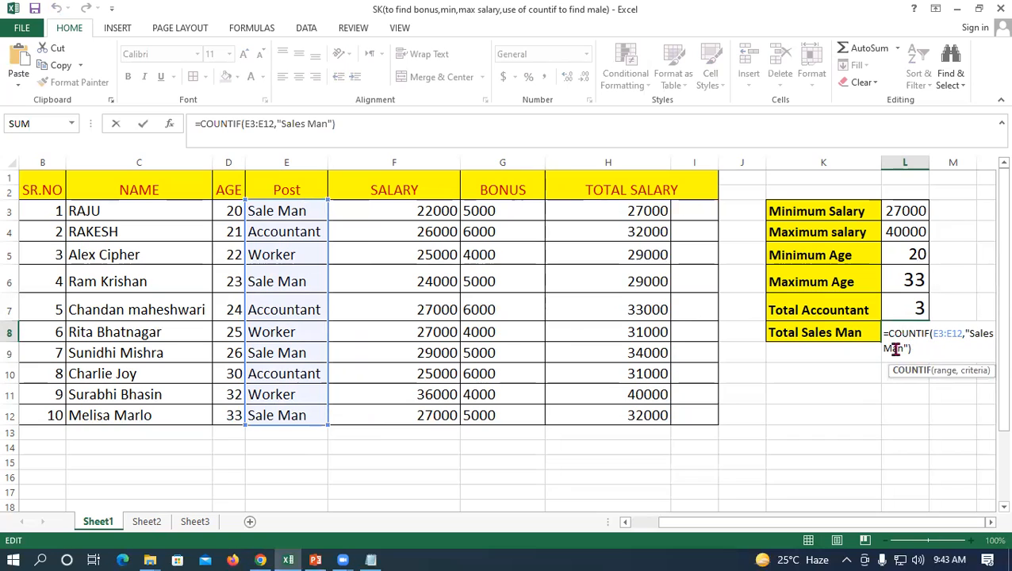
left_click(991, 333)
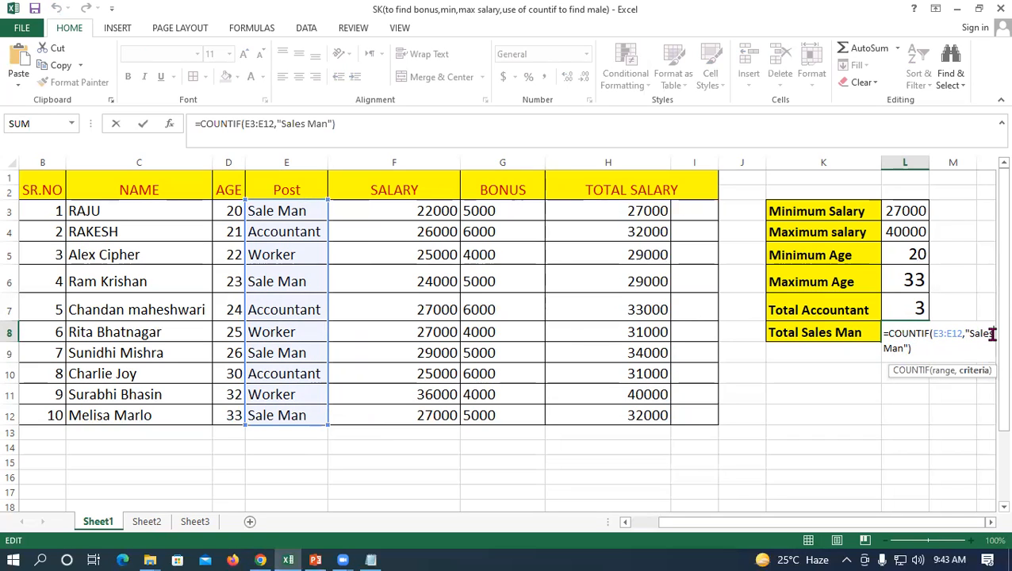
left_click(883, 349)
key("BackSpace")
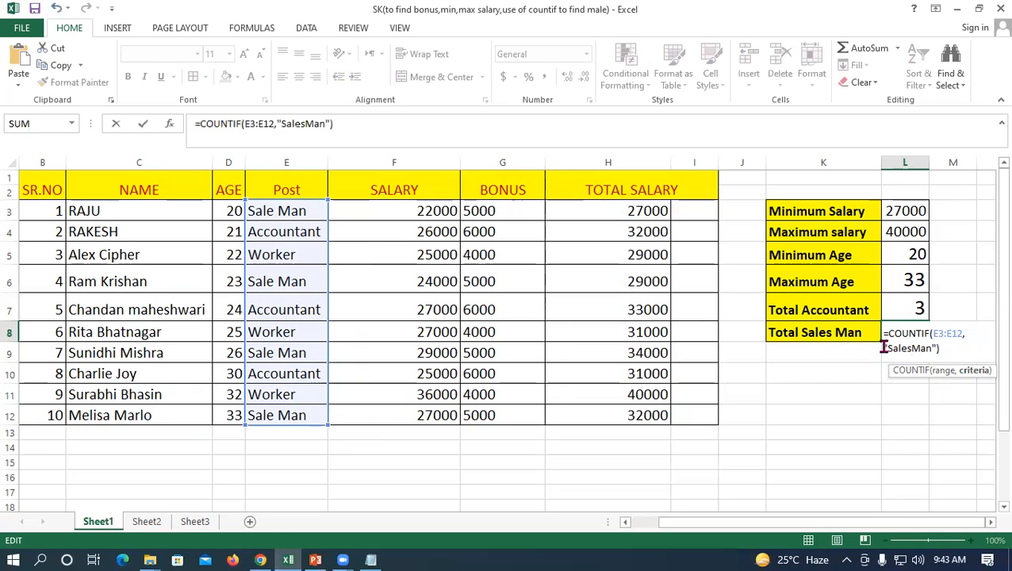
key("Return")
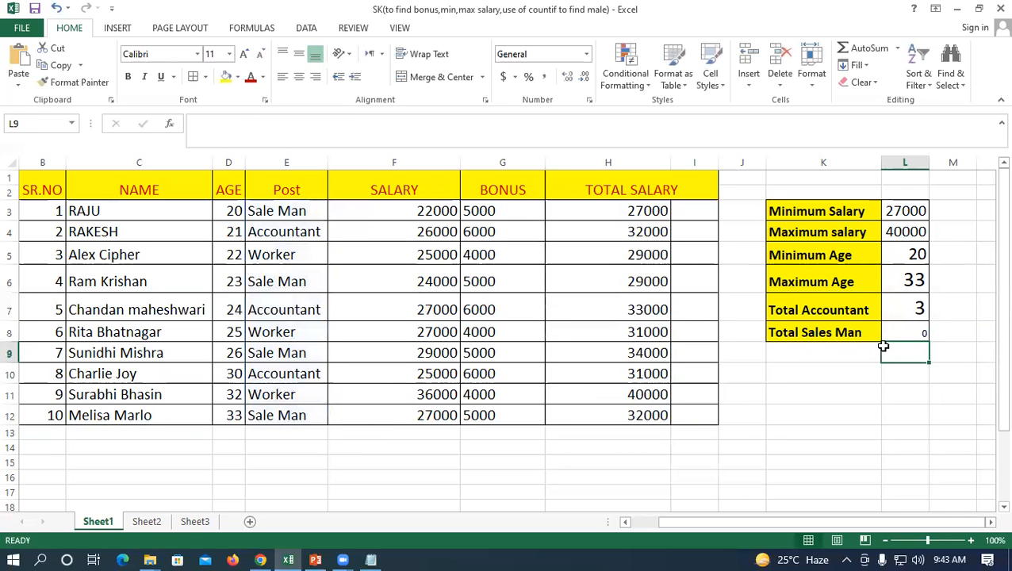
left_click(899, 331)
- Change the Post entries in E6, E9 and E12 to SaleMan without a space
left_click(276, 281)
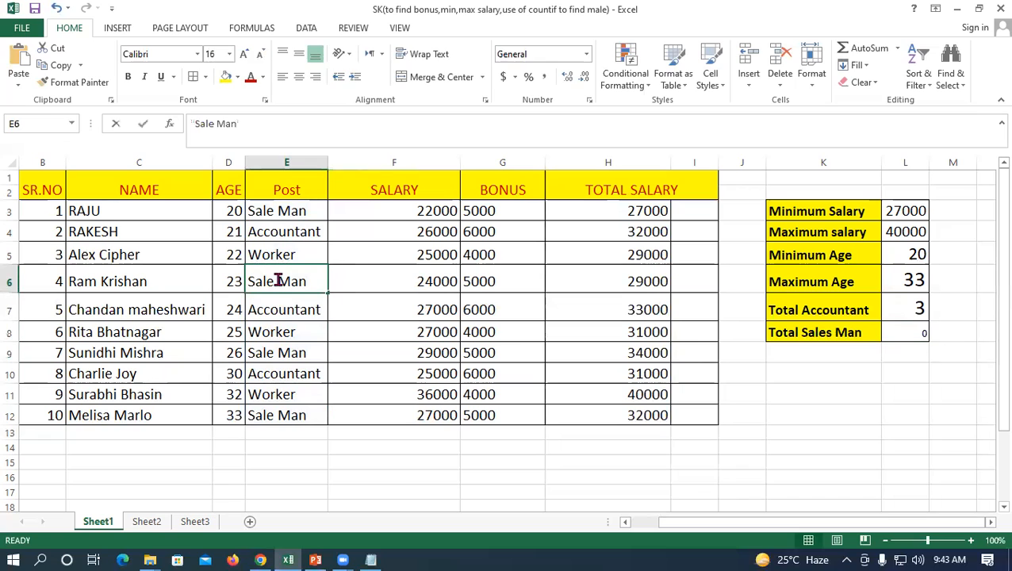
double_click(277, 280)
key("BackSpace")
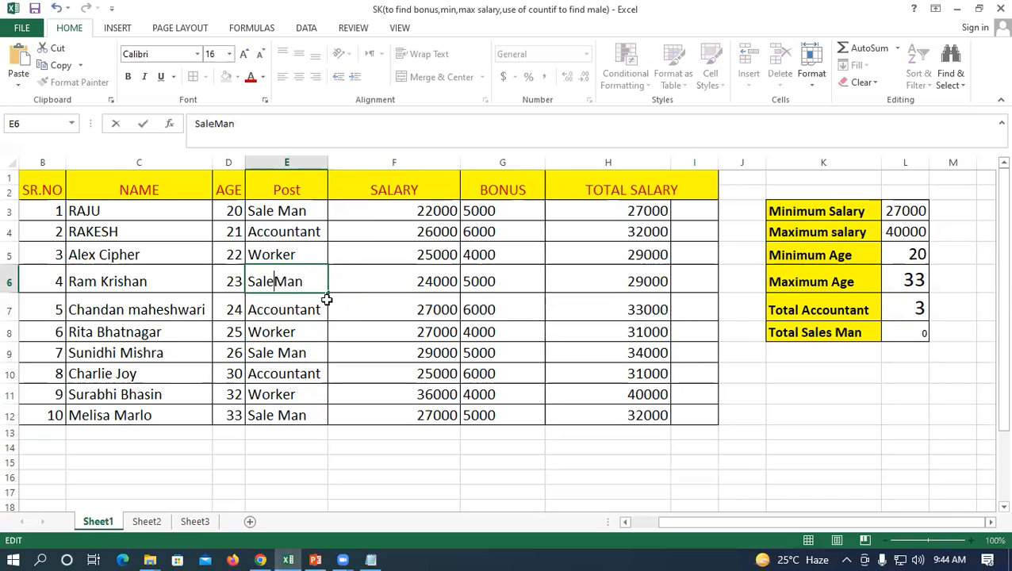
key("Return")
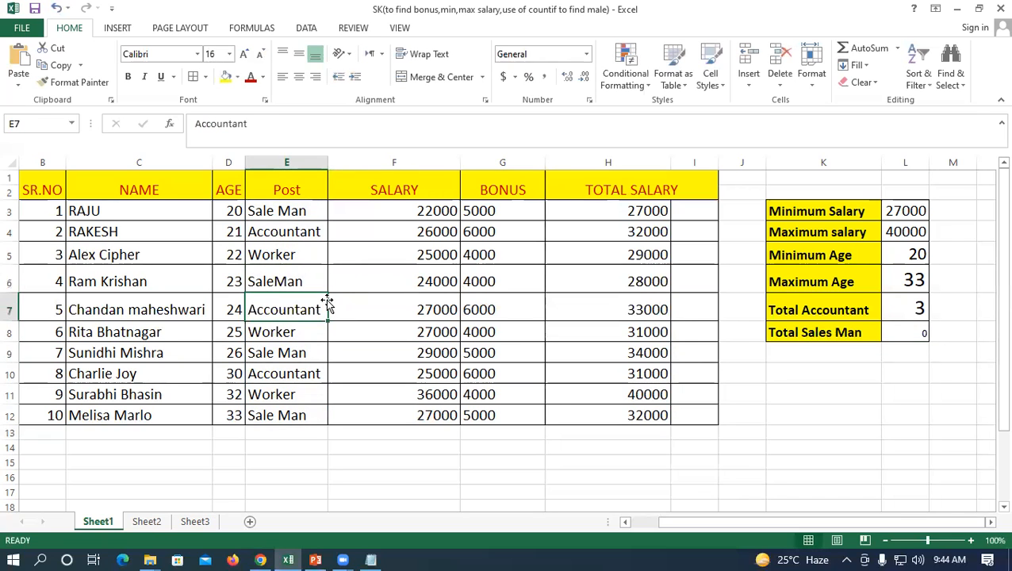
double_click(278, 352)
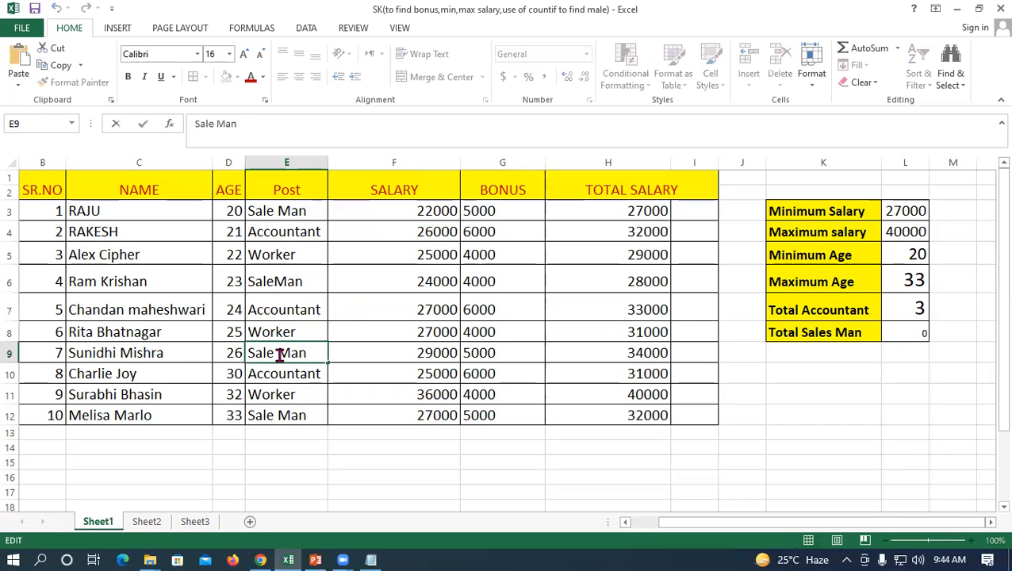
key("BackSpace")
key("Return")
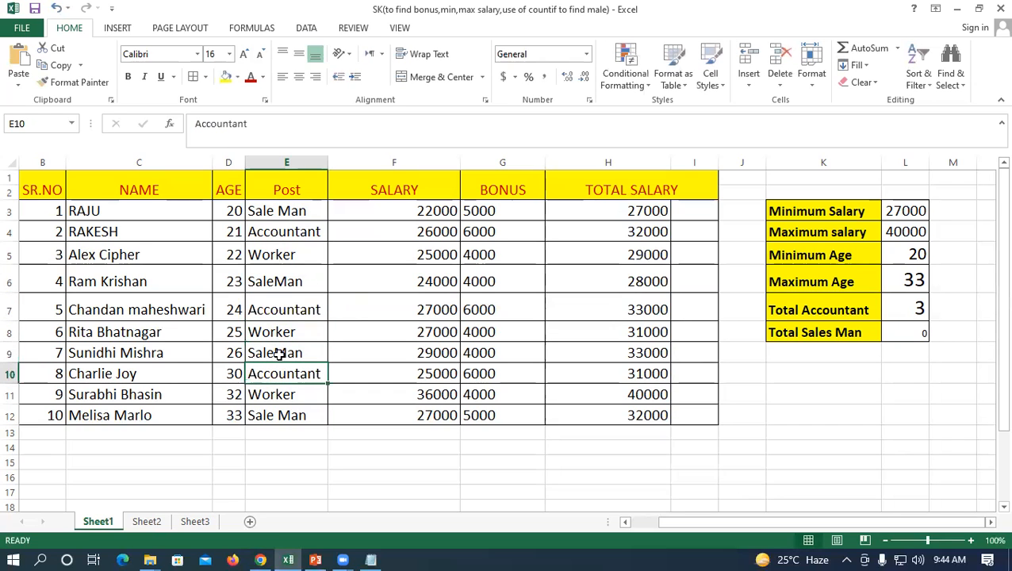
double_click(277, 415)
key("BackSpace")
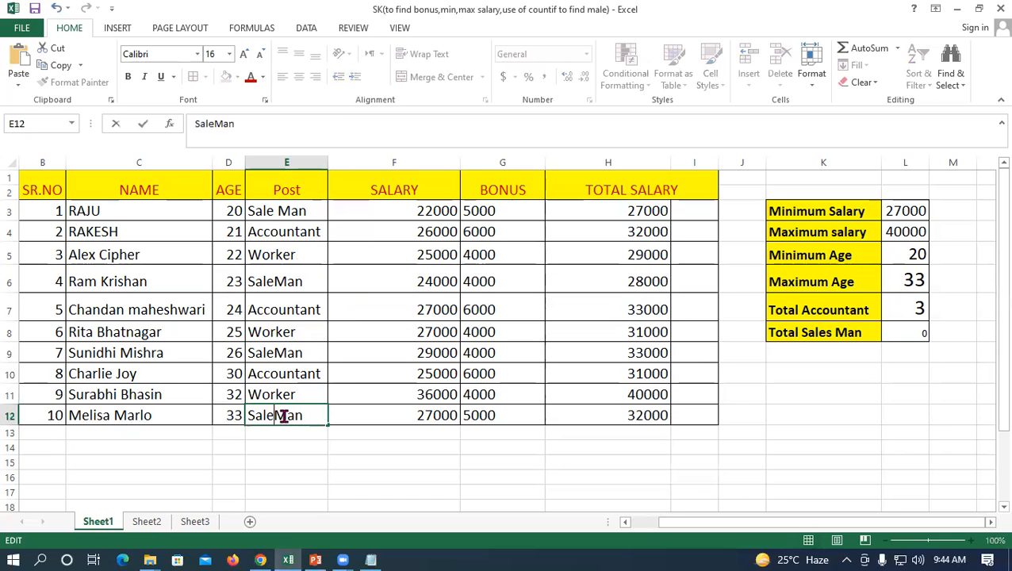
key("Return")
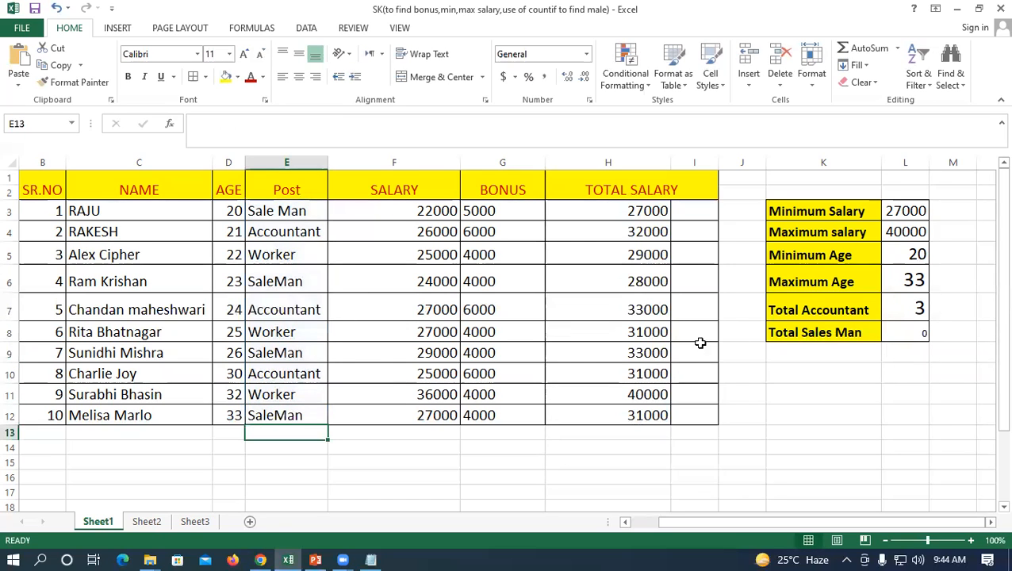
- Delete the whole COUNTIF formula from the Total Sales Man cell L8
double_click(899, 332)
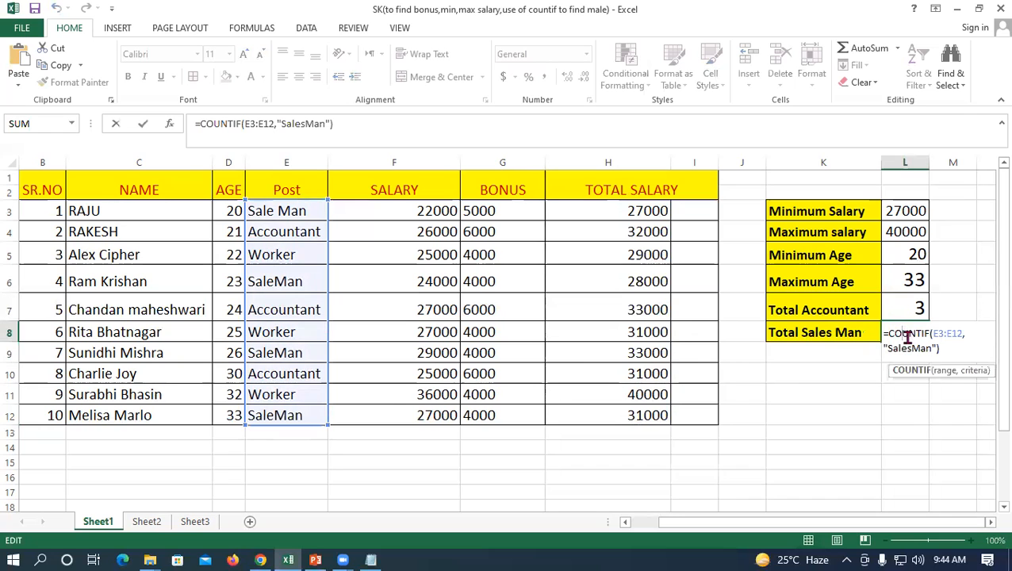
left_click(956, 349)
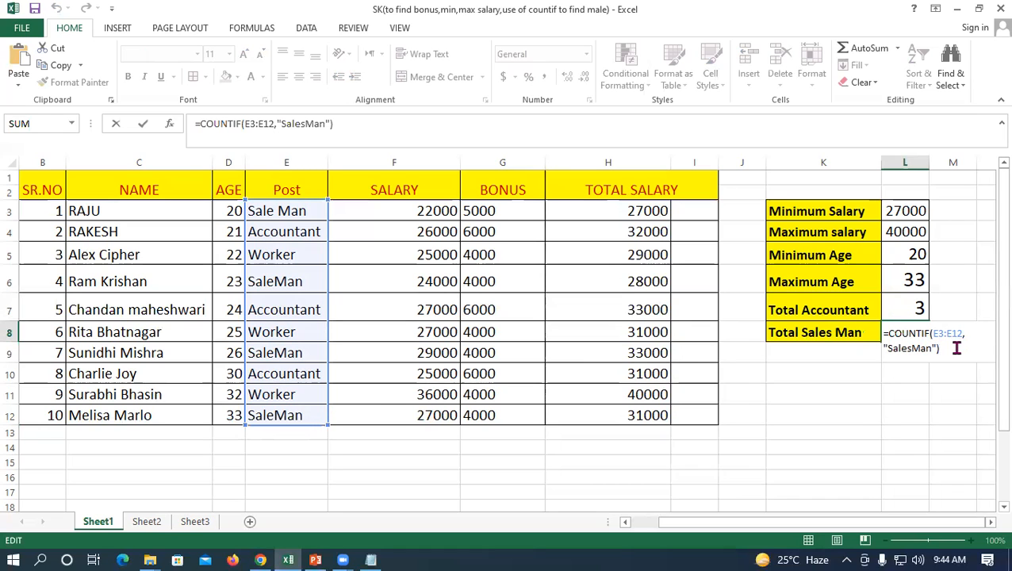
key("BackSpace")
key("BackSpace")
key("BackSpace")
key("BackSpace")
key("BackSpace")
key("BackSpace")
key("BackSpace")
key("BackSpace")
key("BackSpace")
key("BackSpace")
key("BackSpace")
key("BackSpace")
key("BackSpace")
key("BackSpace")
key("BackSpace")
key("BackSpace")
key("BackSpace")
key("BackSpace")
key("BackSpace")
key("BackSpace")
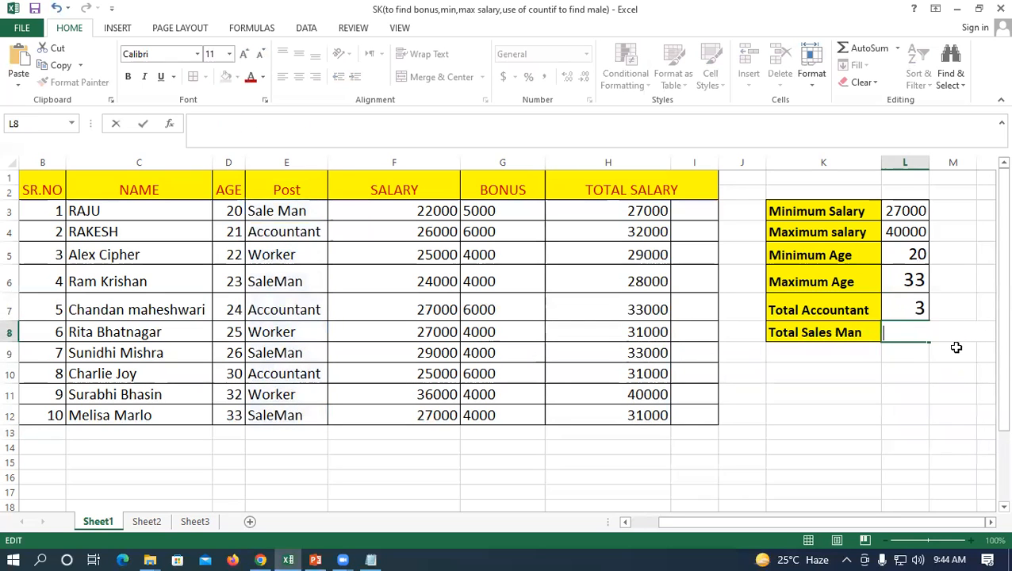
left_click(950, 370)
left_click(916, 331)
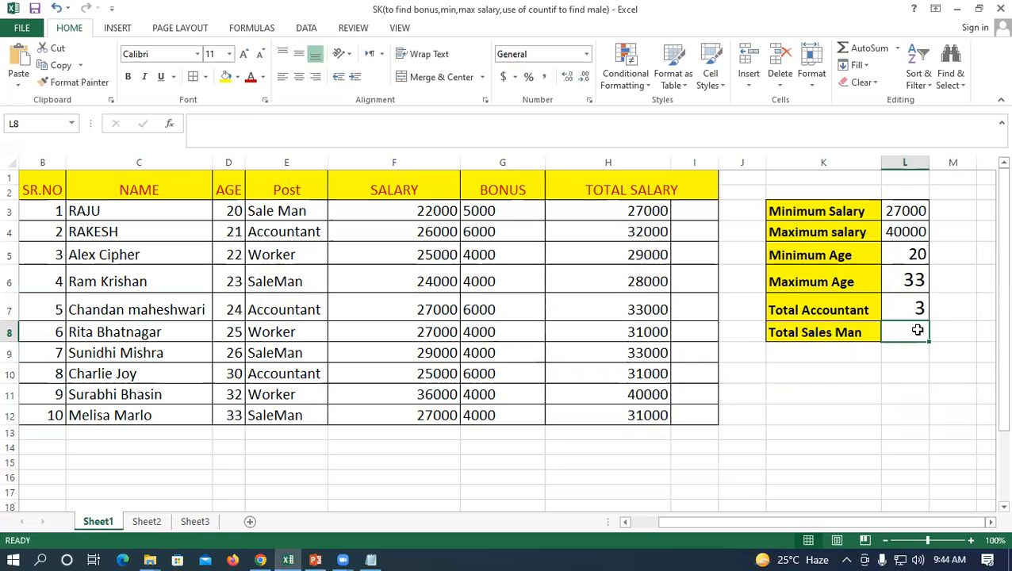
- Restore the space in the Post entries in E6, E9 and E12 so they read Sale Man
left_click(275, 281)
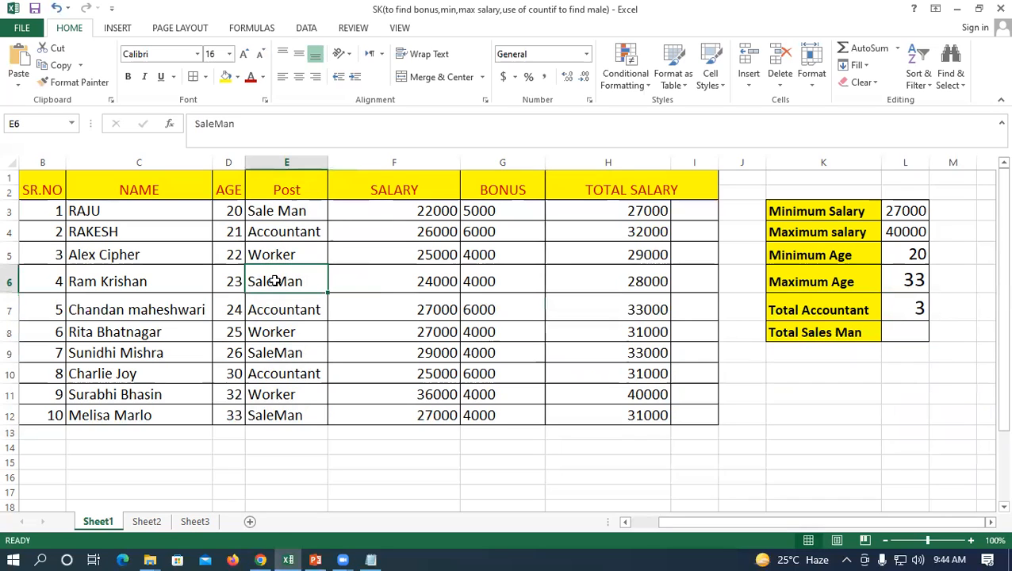
double_click(274, 281)
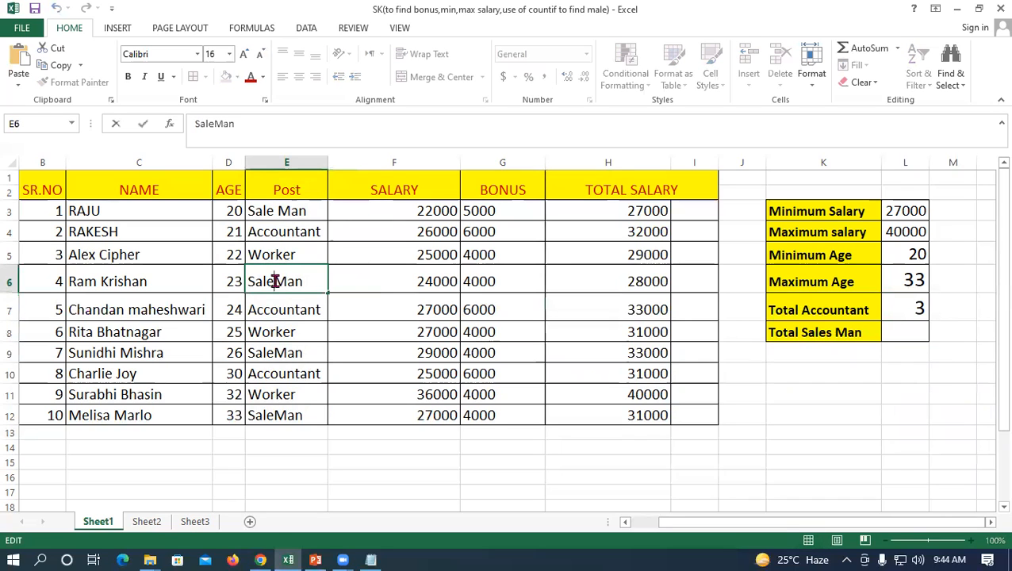
left_click(275, 355)
double_click(275, 354)
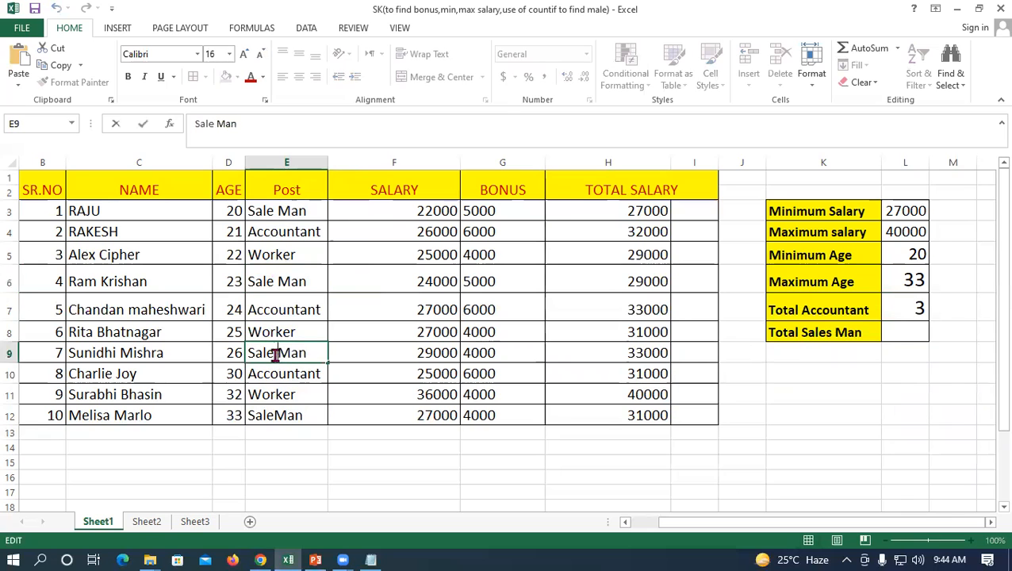
left_click(274, 415)
double_click(274, 415)
- Count the salesmen in L8 with =COUNTIF(E3:E12,"Sale Man")
left_click(898, 332)
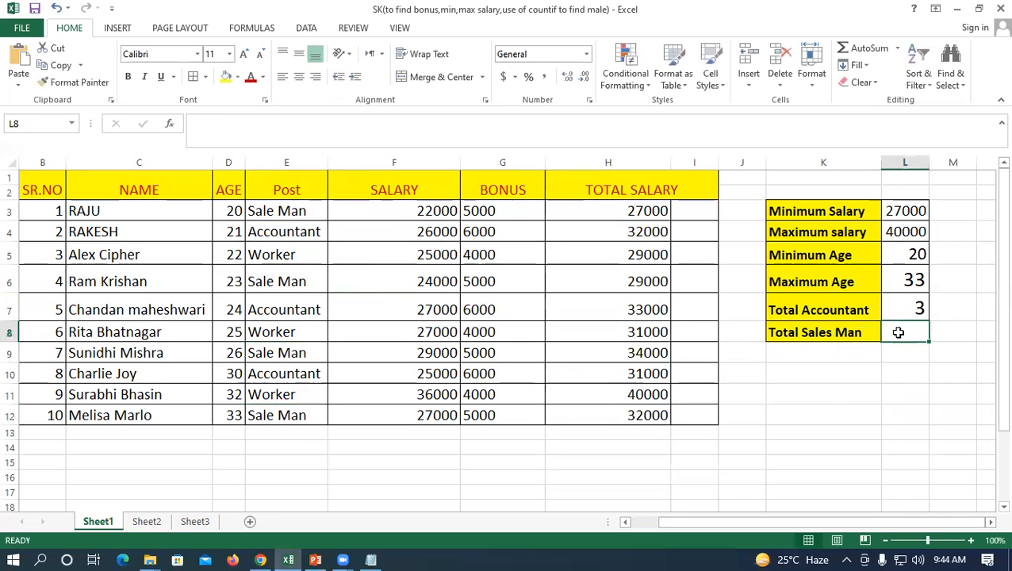
type("=")
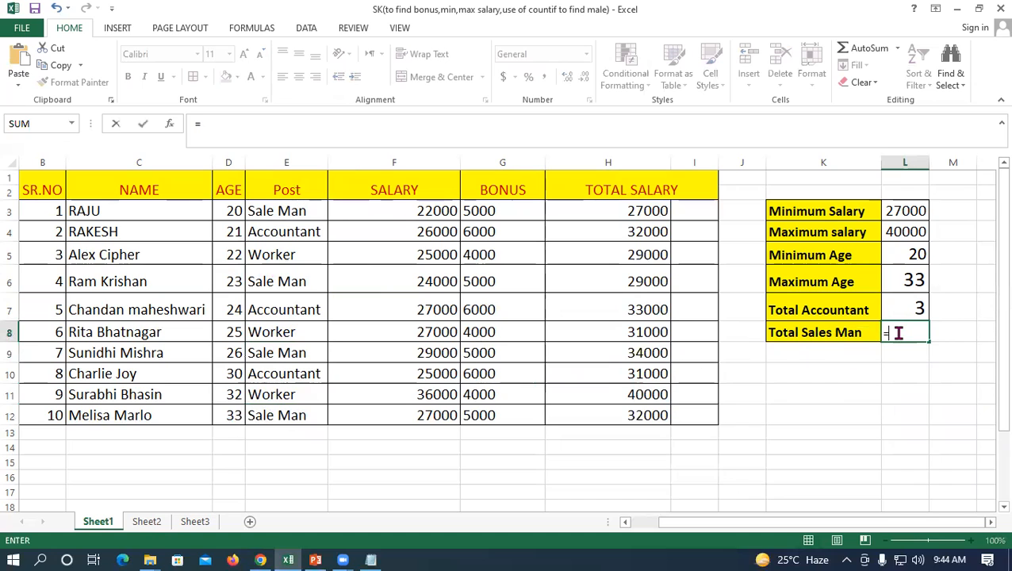
type("Coun")
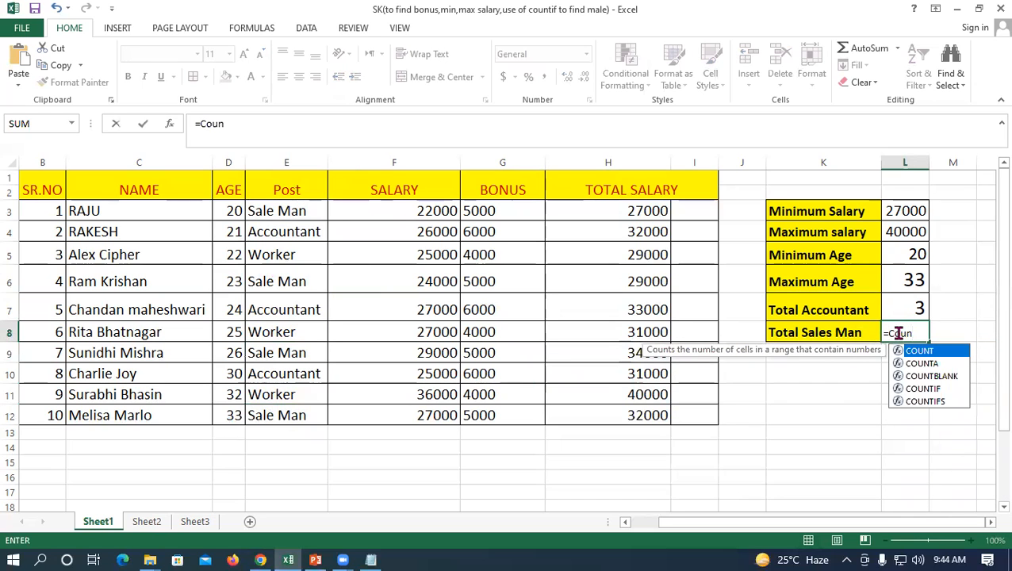
type("ti")
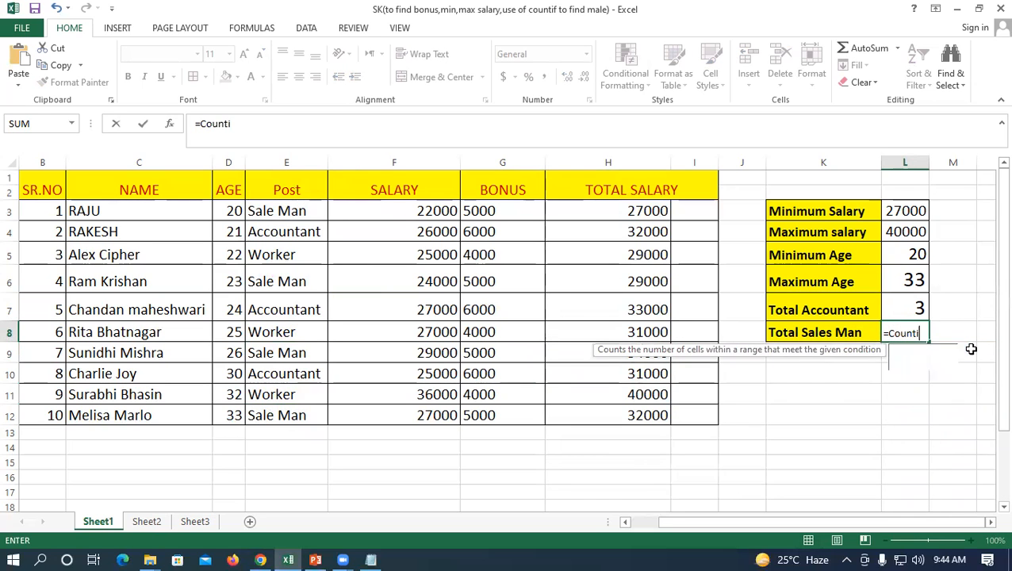
type("f(")
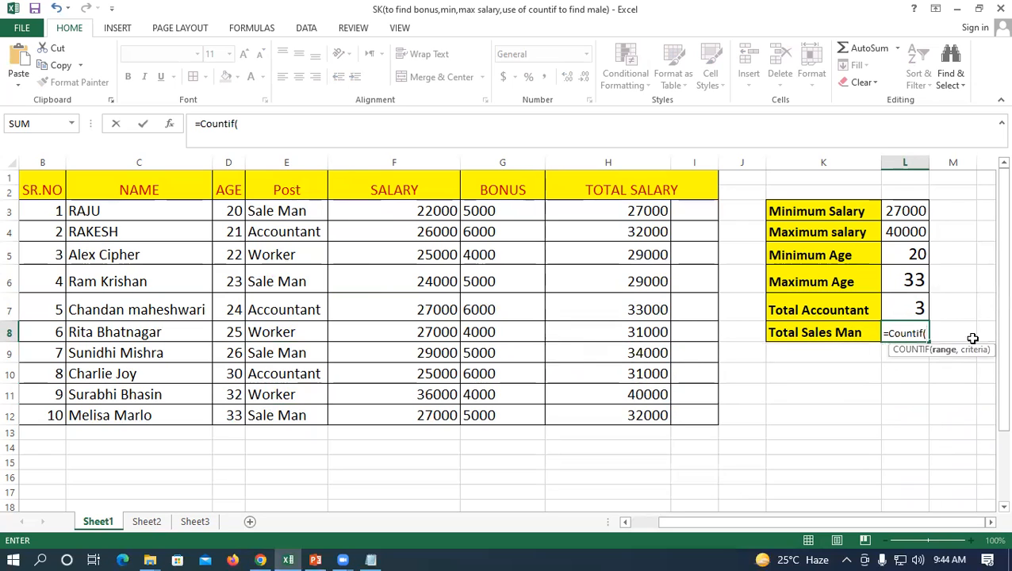
left_click_drag(264, 210, 287, 414)
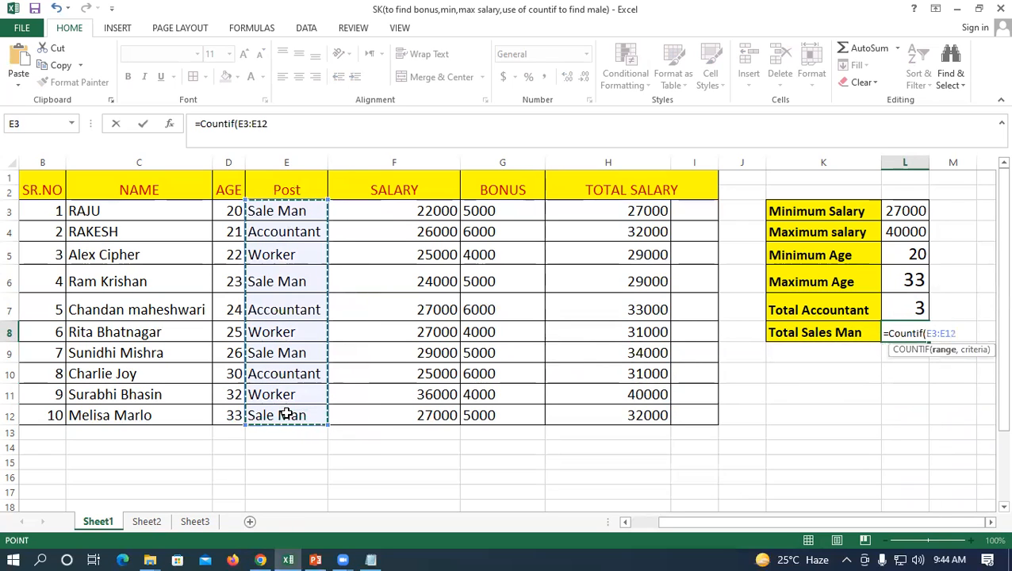
type(",\"")
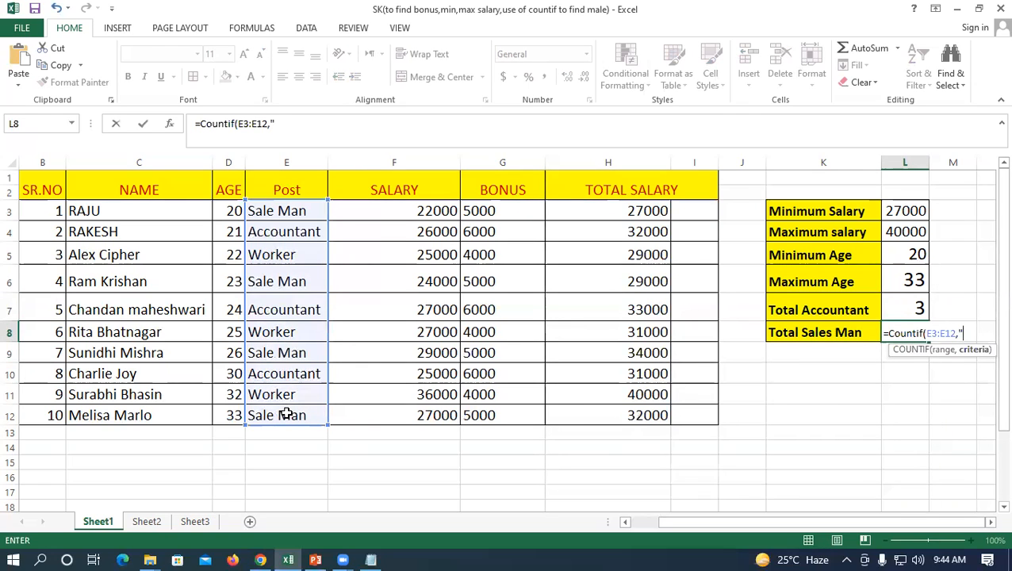
type("Sale Man\")")
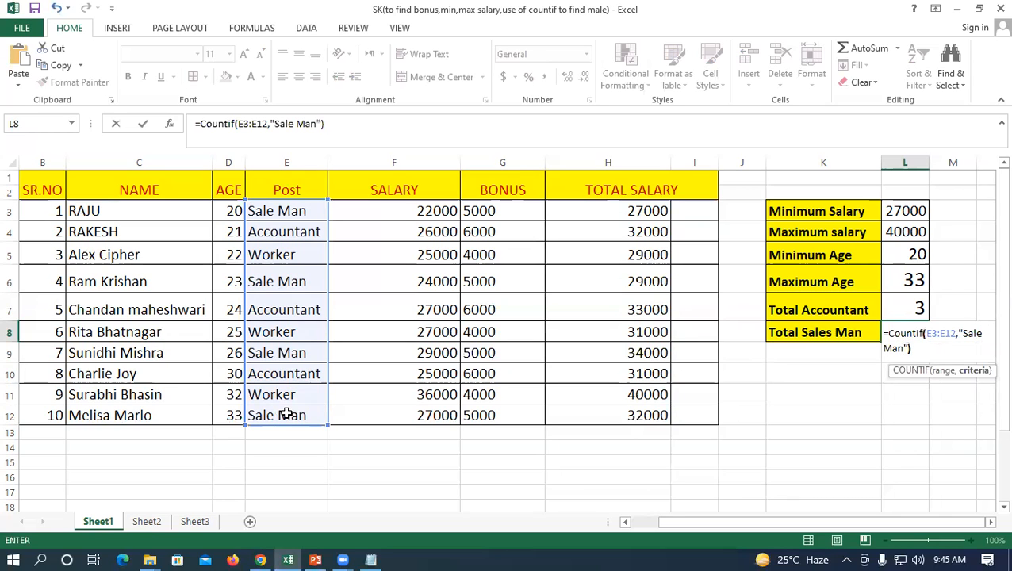
key("Return")
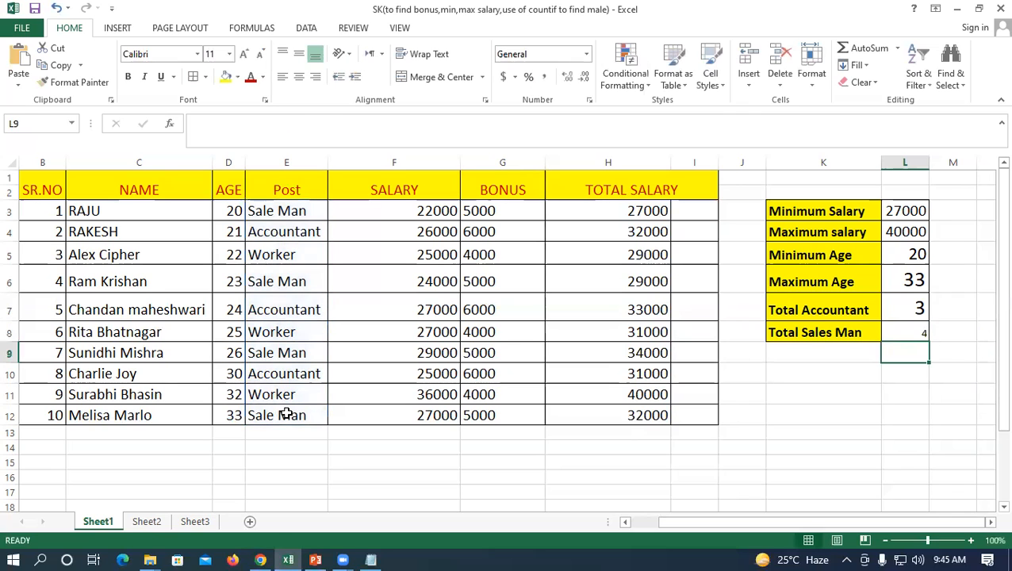
- Increase the font size of the Total Sales Man result in L8 to 18
left_click(920, 333)
left_click(245, 55)
left_click(245, 56)
left_click(245, 56)
left_click(245, 56)
left_click(919, 377)
left_click(894, 328)
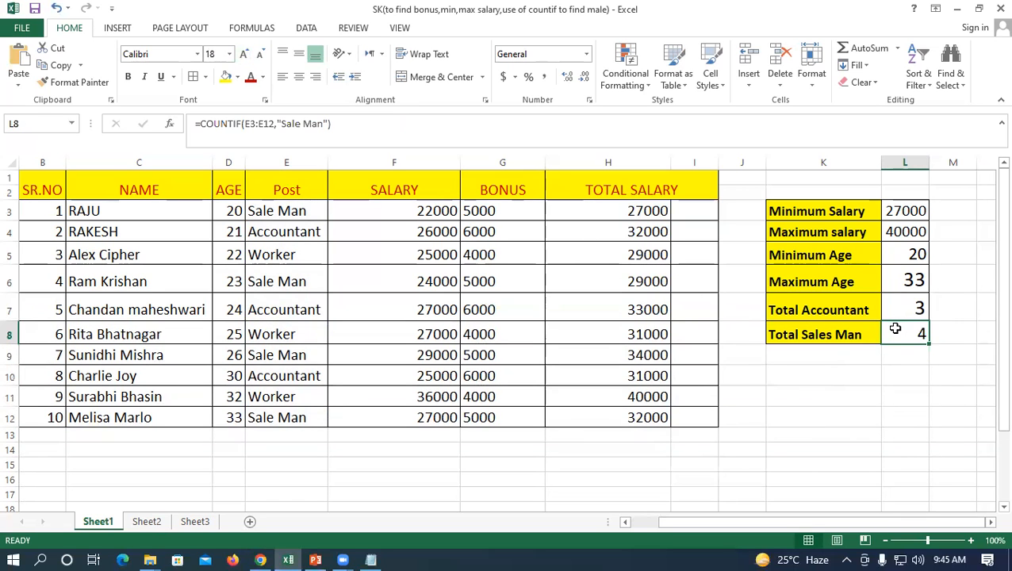